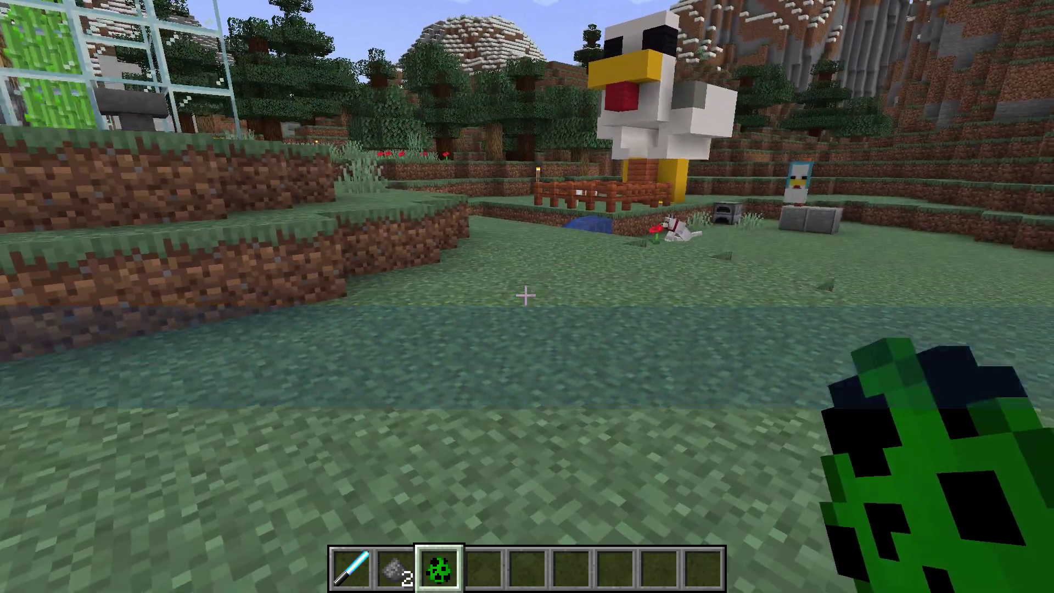
Step: Spawn three creepers from the spawn egg and back away to view their default look
right_click(525, 295)
right_click(526, 296)
right_click(525, 296)
key(s)
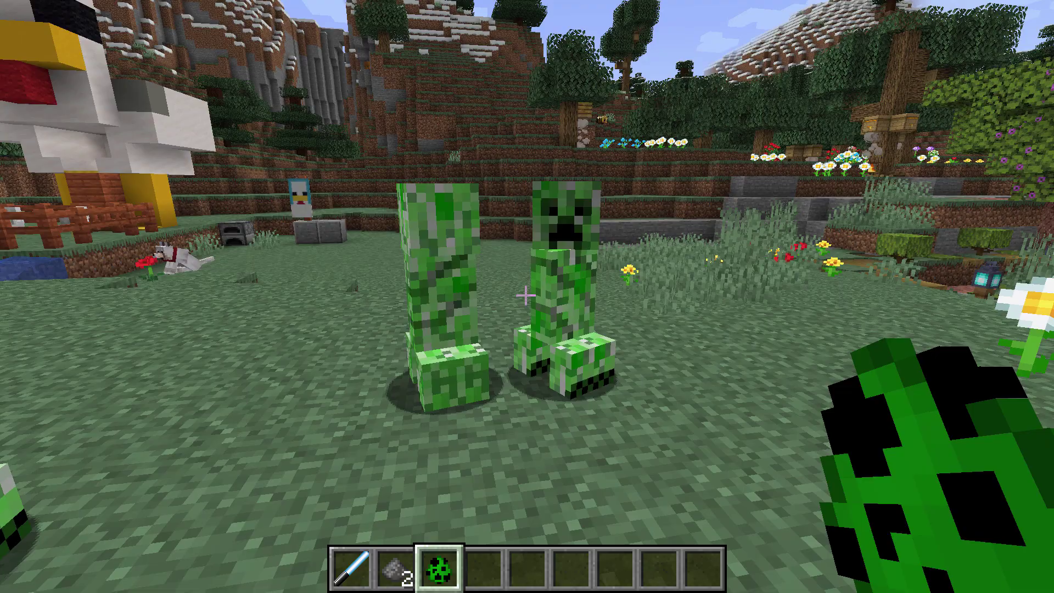
mouse_move(525, 296)
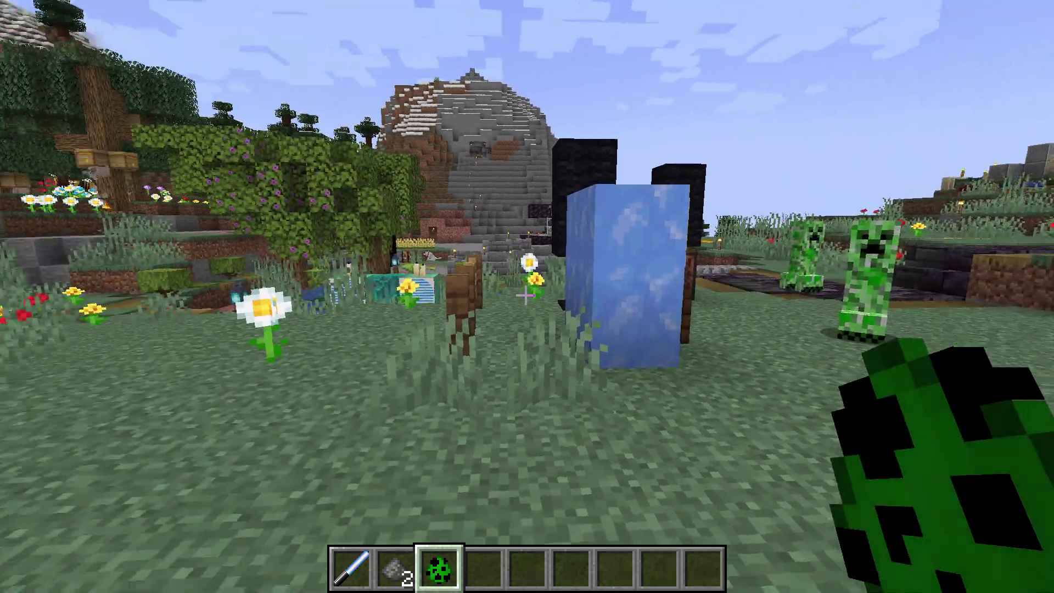
Step: Save and quit the world, then open the Latest release installation's game folder from the launcher
key(Escape)
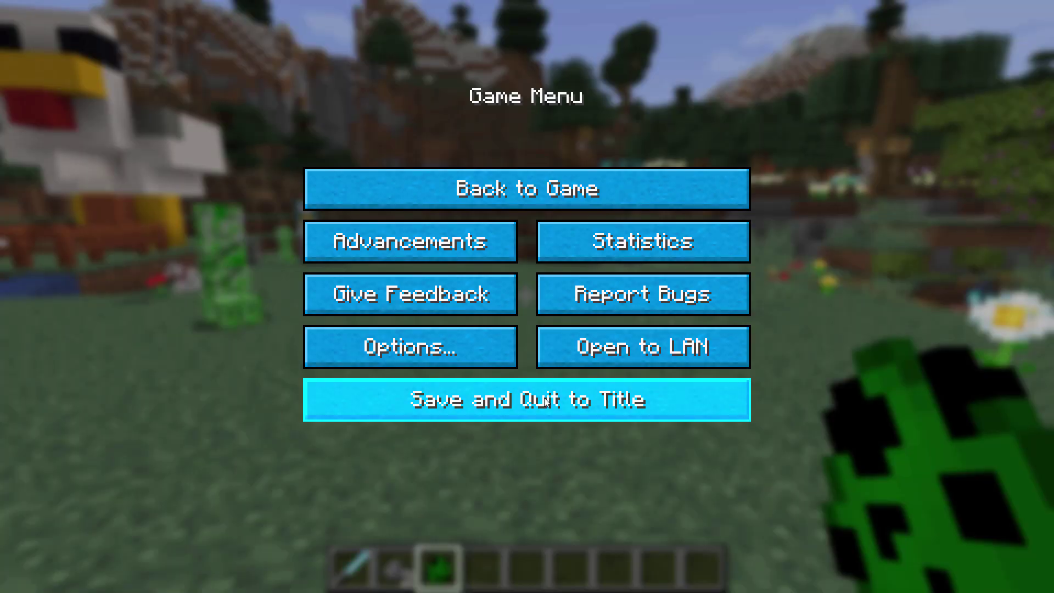
click(545, 397)
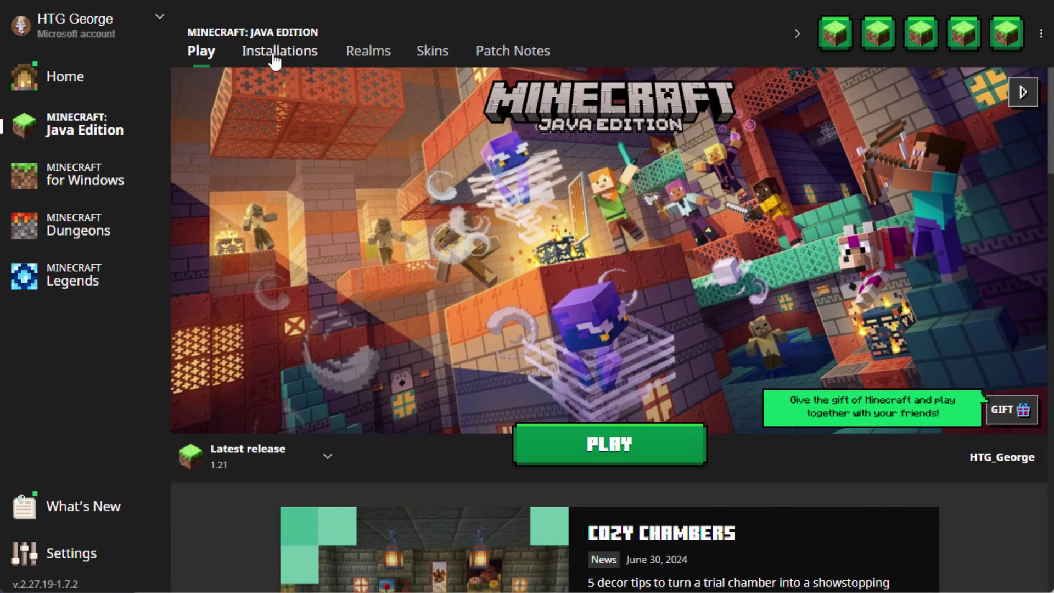
click(274, 55)
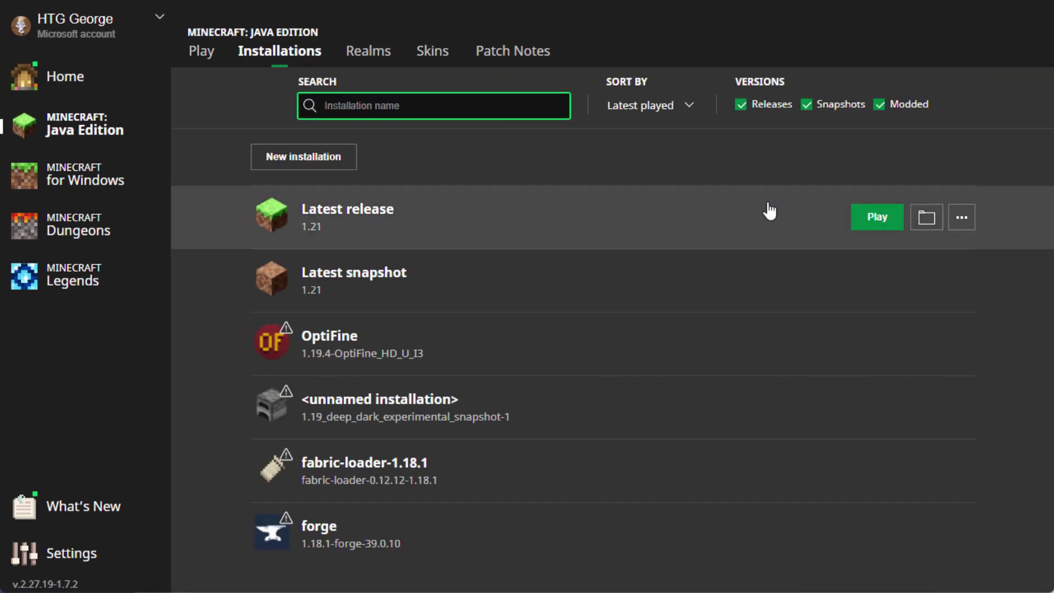
click(927, 223)
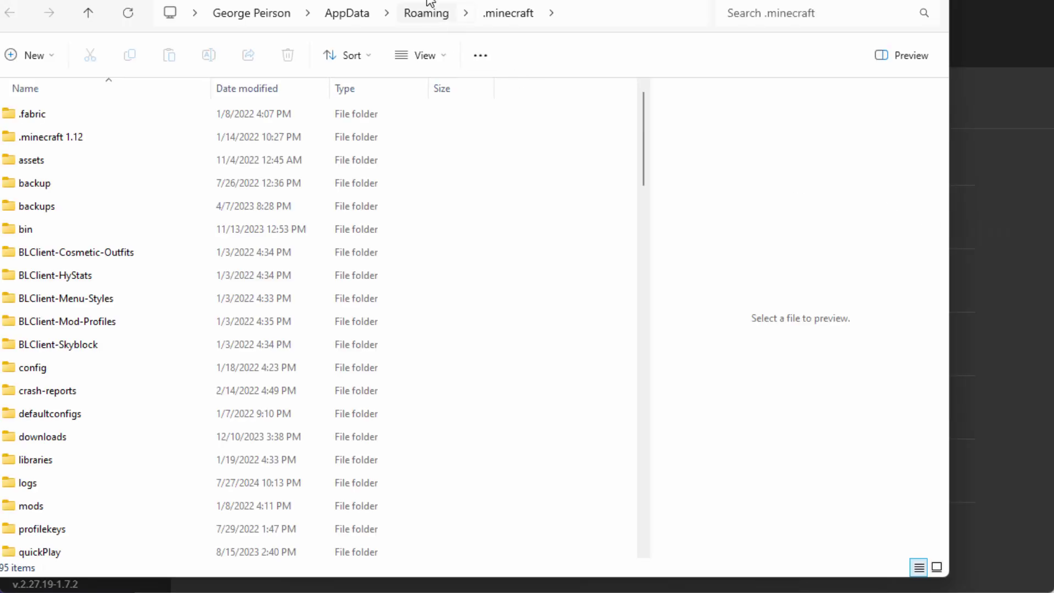
Step: Close the extra .minecraft window and reach .minecraft in the Pack Files window via %appdata%
drag(431, 3, 497, 61)
click(1010, 53)
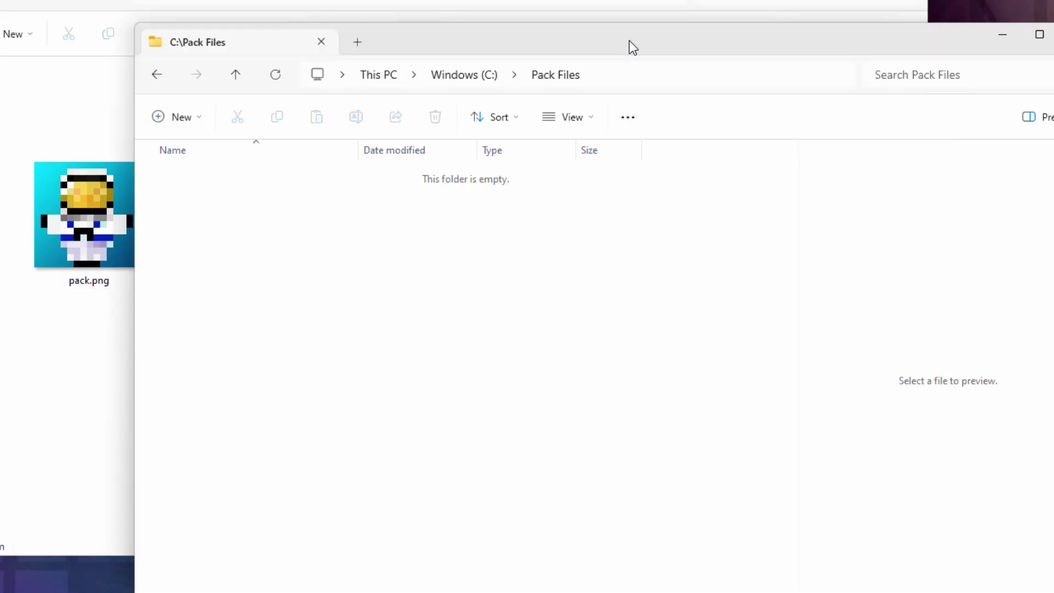
drag(629, 41, 623, 64)
click(640, 97)
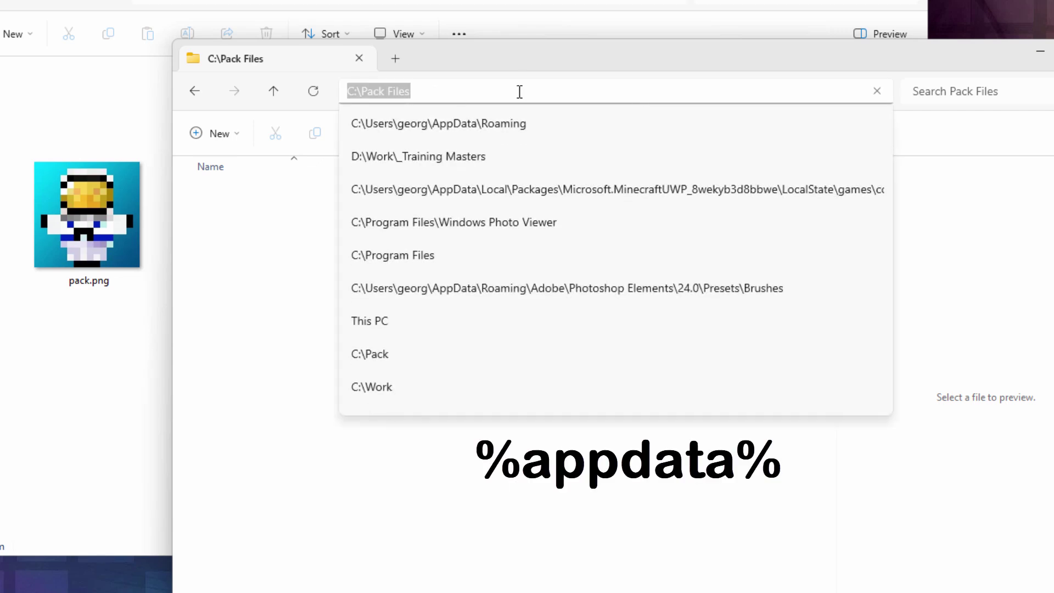
text(%appdata%)
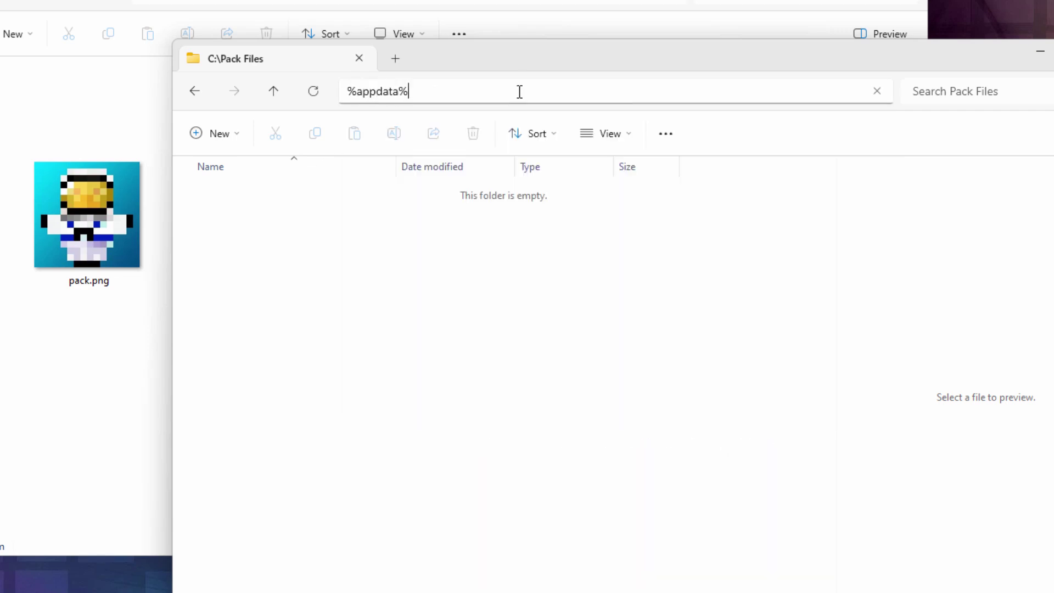
key(Return)
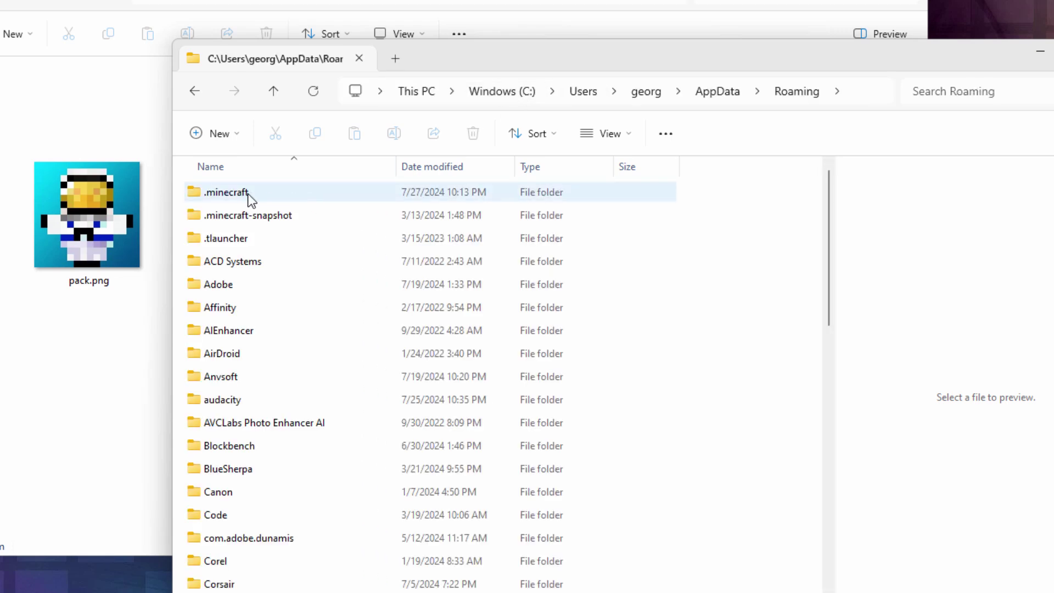
double_click(201, 193)
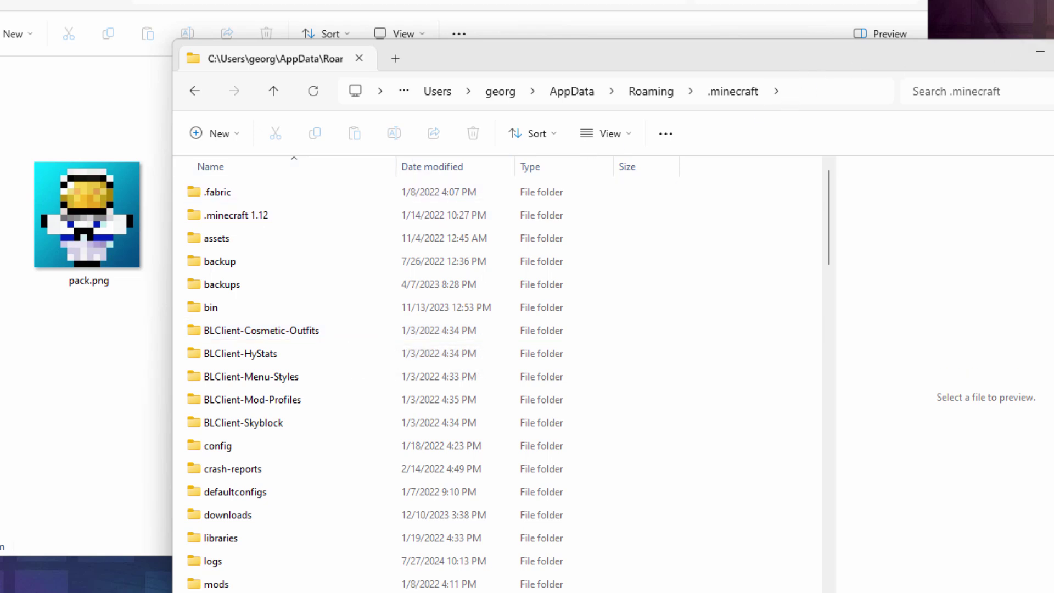
Step: Close the .minecraft window and open AppData Roaming by searching %appdata from Start
key(alt+F4)
key(super)
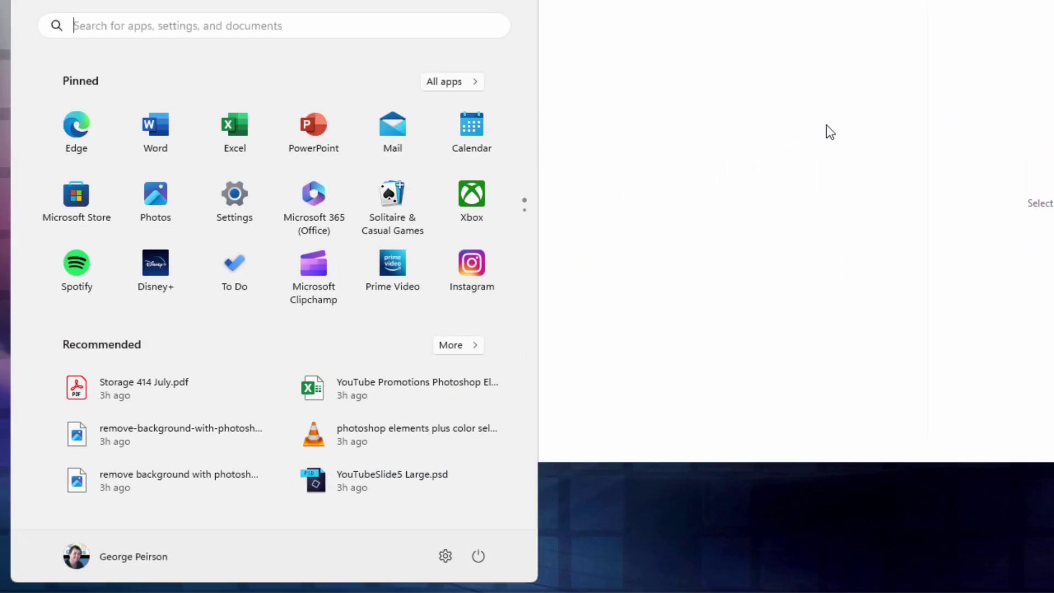
text(run)
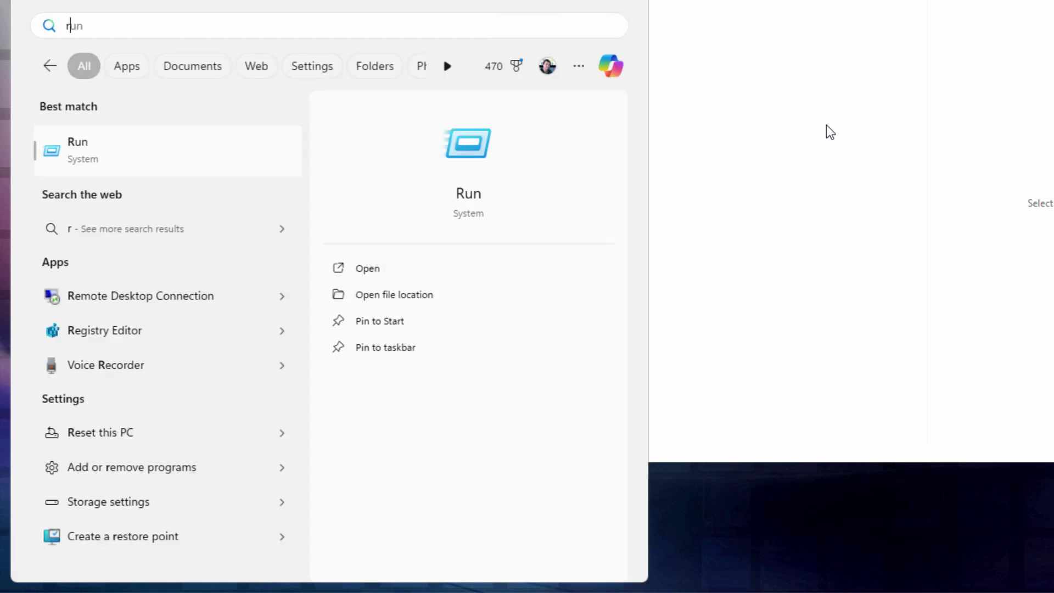
key(BackSpace)
key(BackSpace)
key(BackSpace)
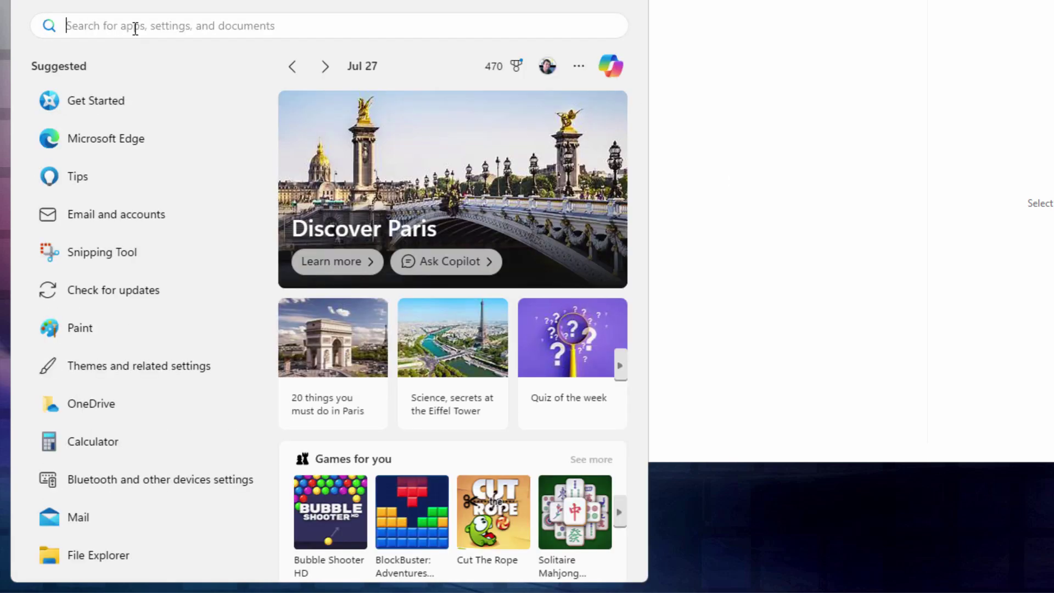
text(%appdata)
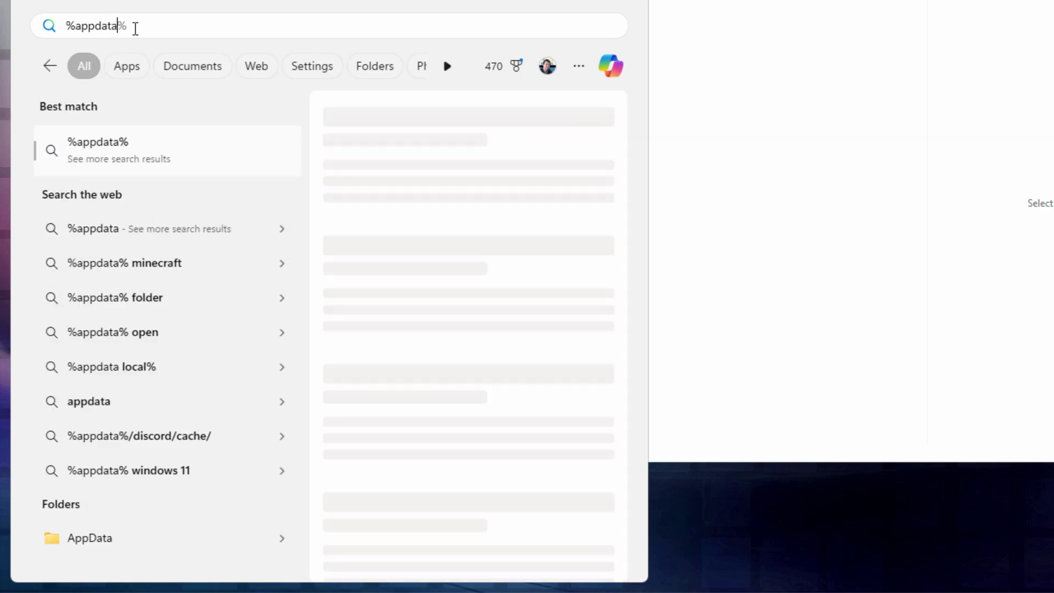
key(Return)
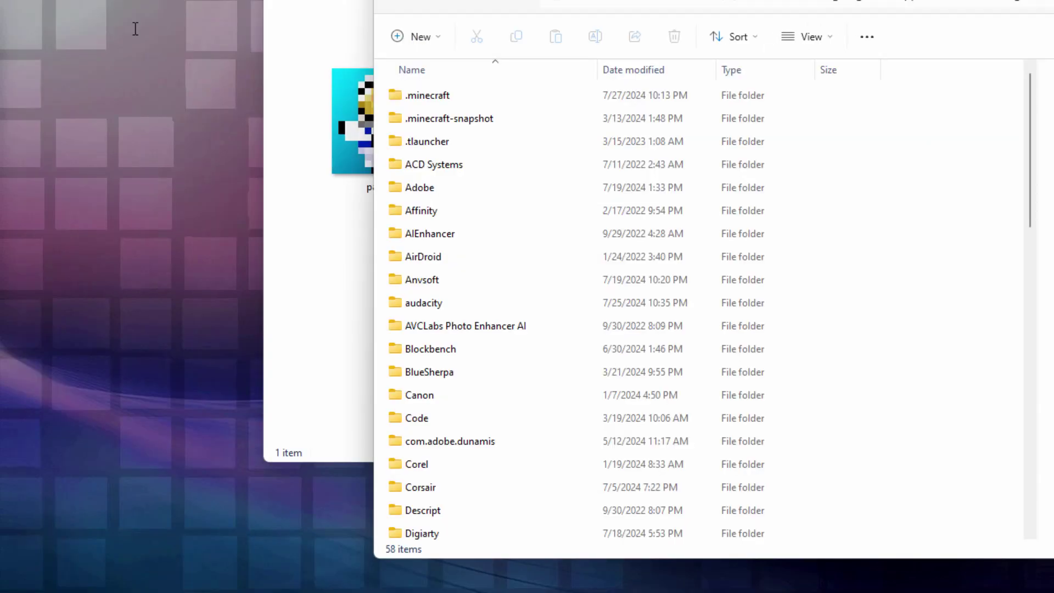
Step: Browse into .minecraft\versions\1.21 and check that file name extensions are shown
double_click(417, 95)
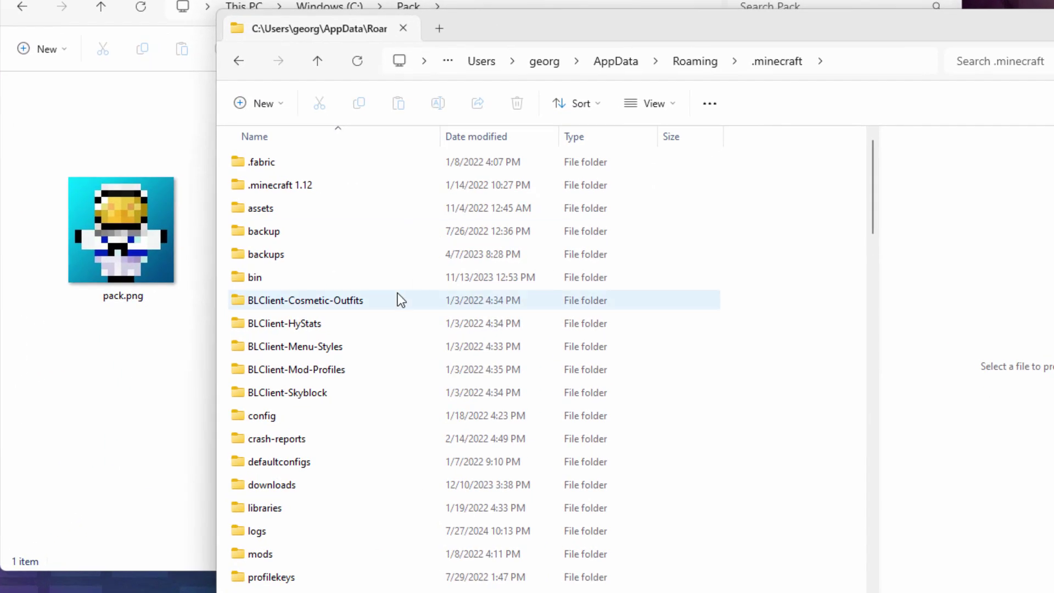
scroll(436, 355, down, 4)
scroll(384, 307, down, 5)
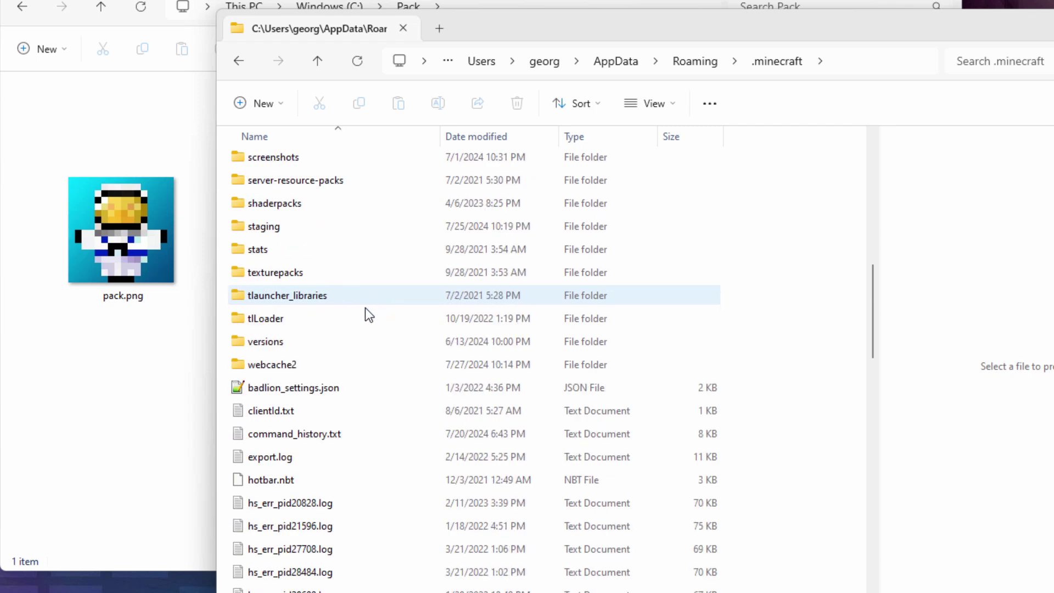
double_click(248, 342)
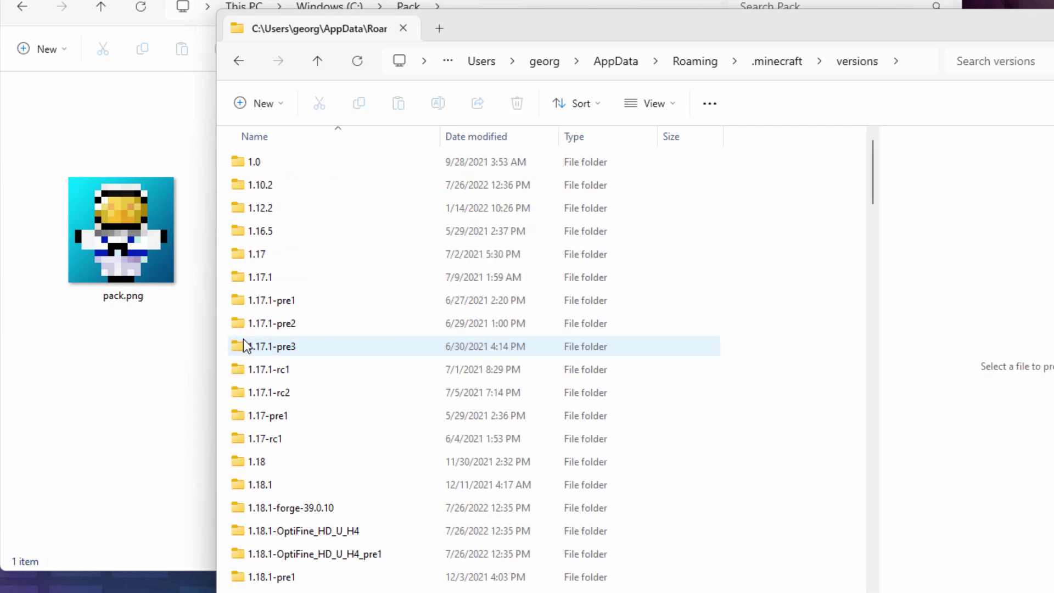
scroll(305, 289, down, 20)
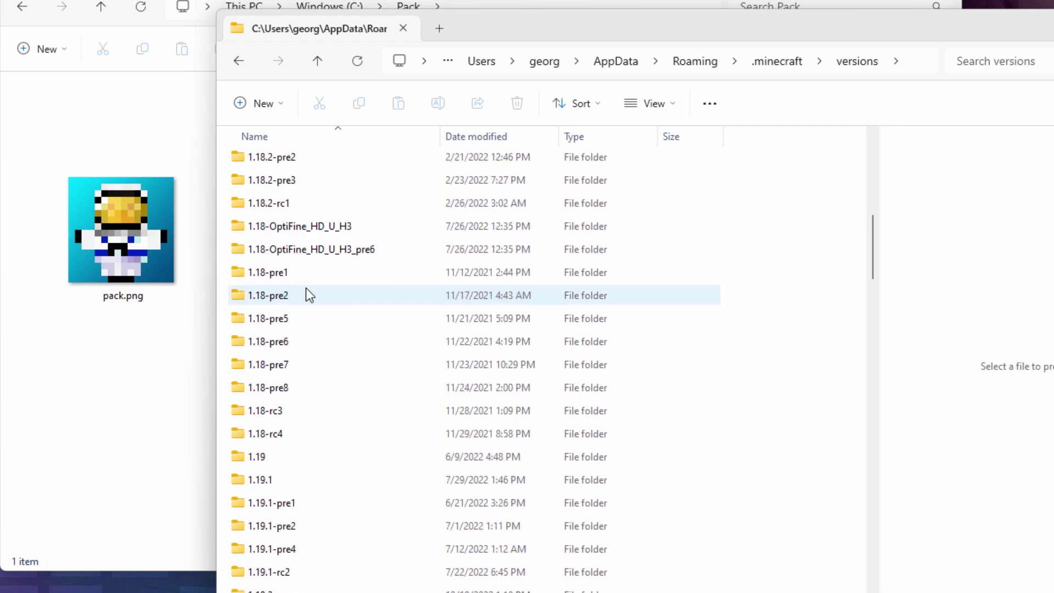
scroll(305, 288, down, 6)
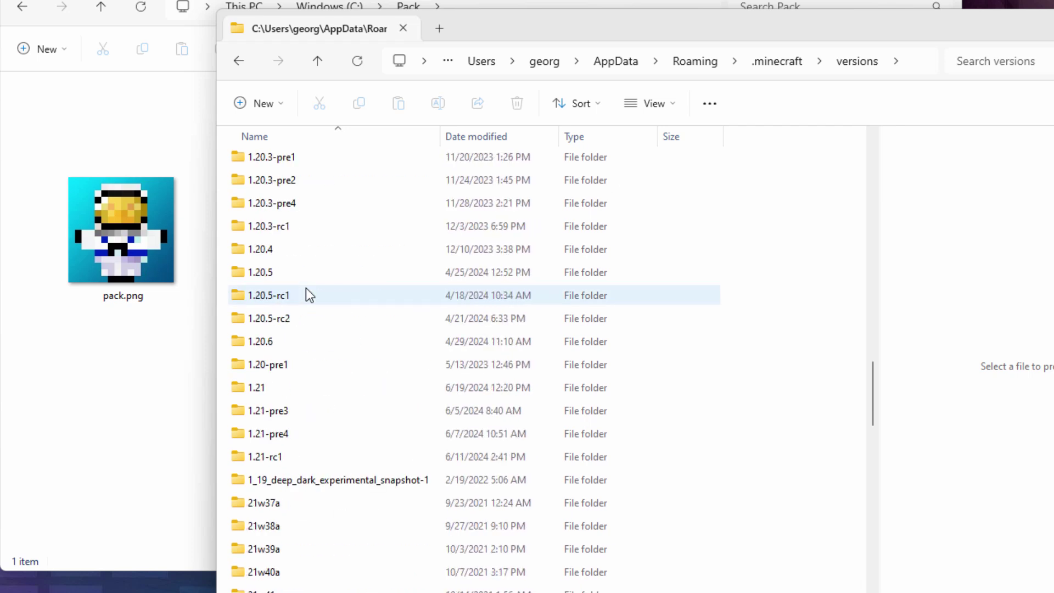
click(235, 322)
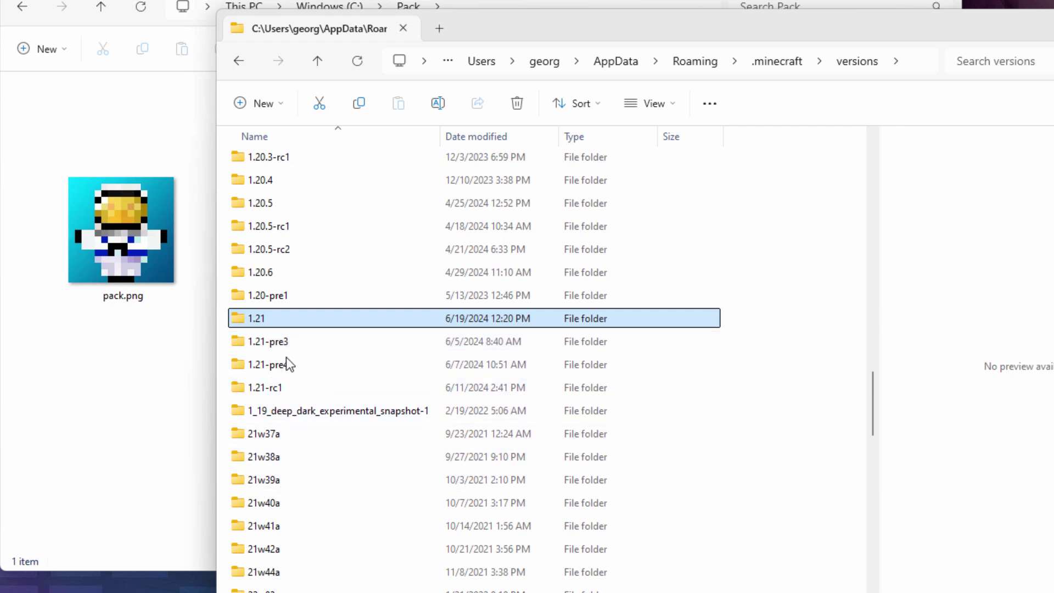
double_click(240, 324)
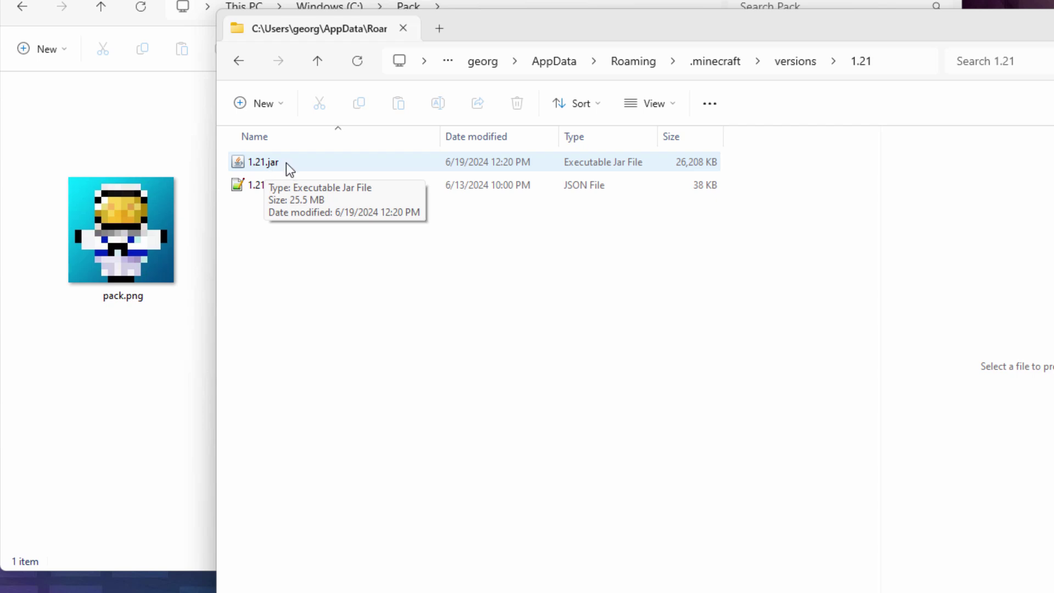
click(664, 105)
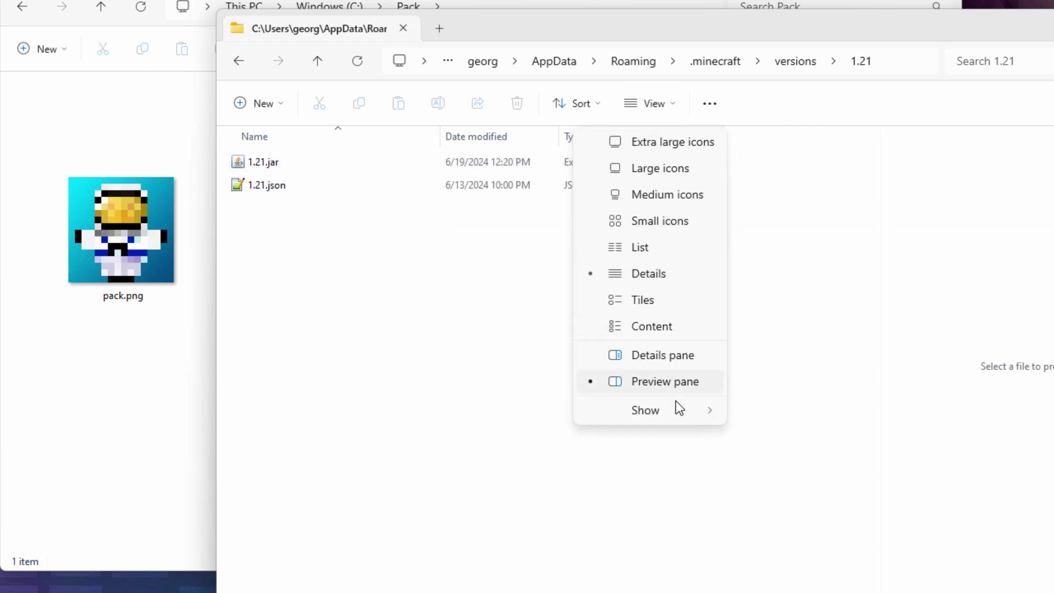
mouse_move(675, 413)
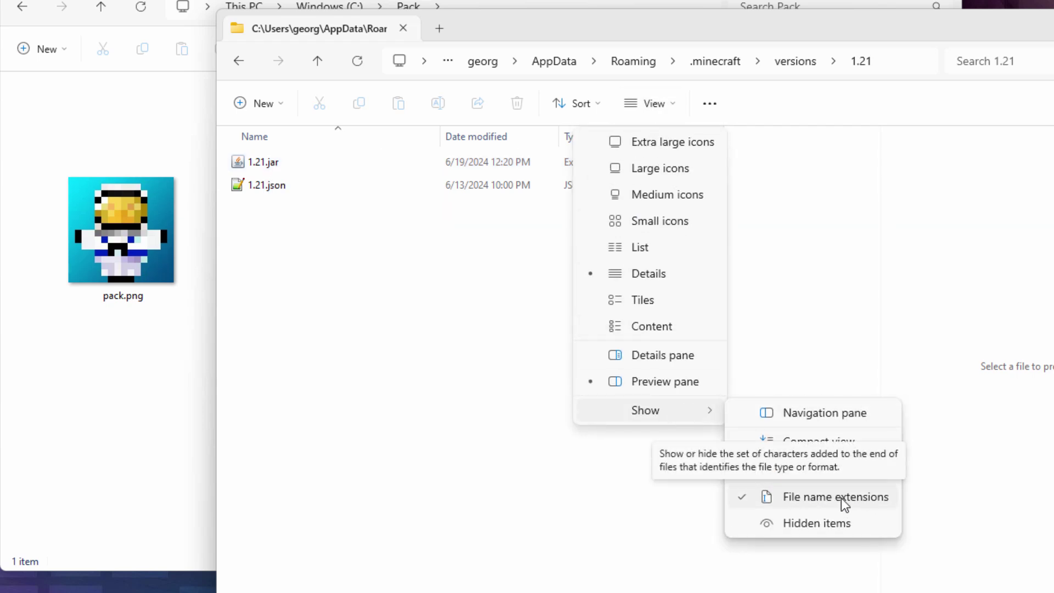
Step: Copy 1.21.jar into the Pack folder and close the versions 1.21 window
right_click(287, 252)
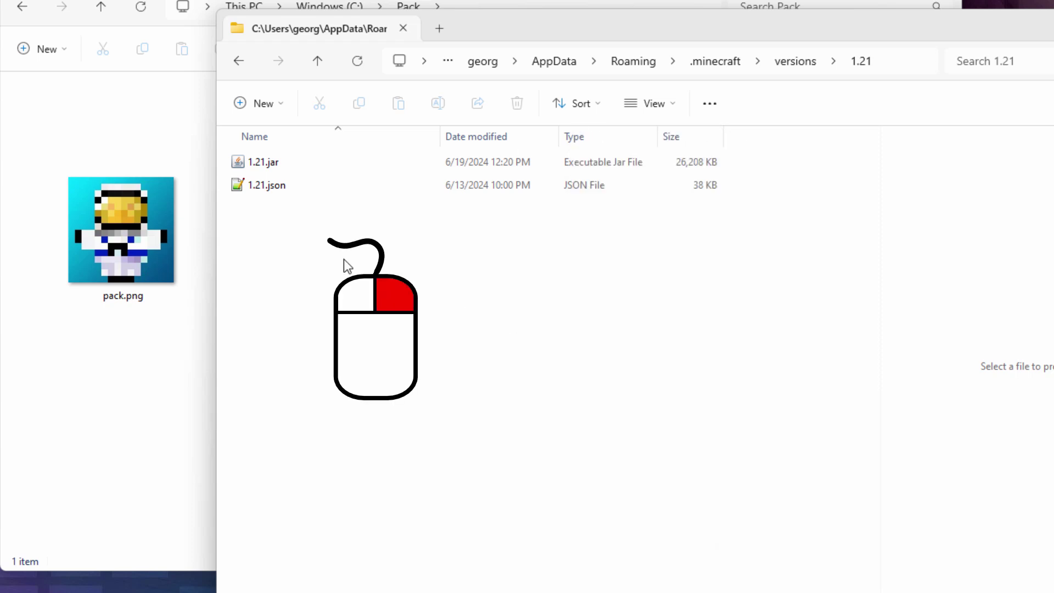
right_click(246, 166)
right_drag(241, 164, 123, 374)
click(174, 386)
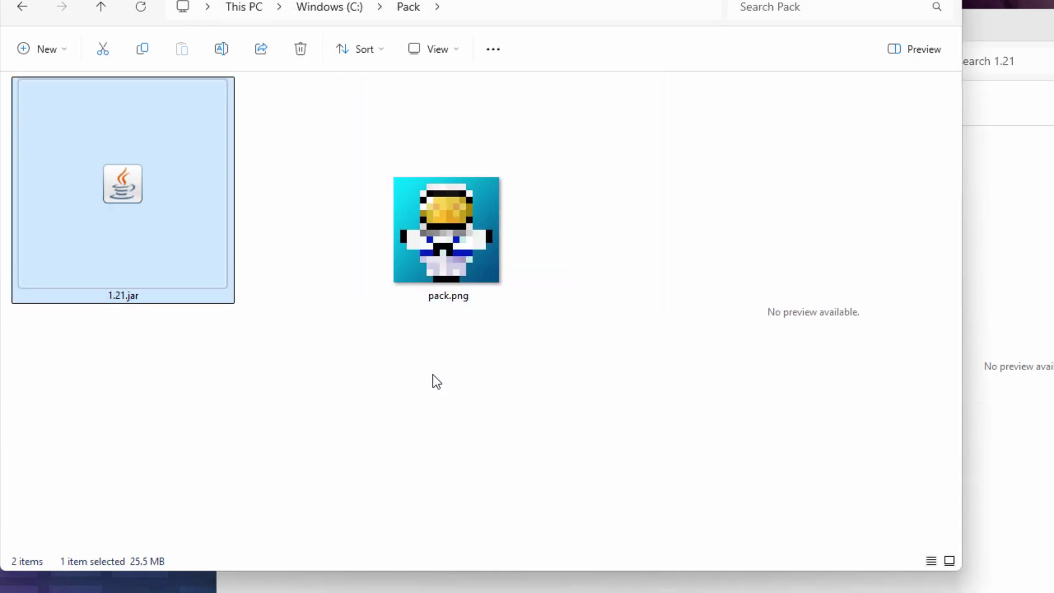
click(1044, 30)
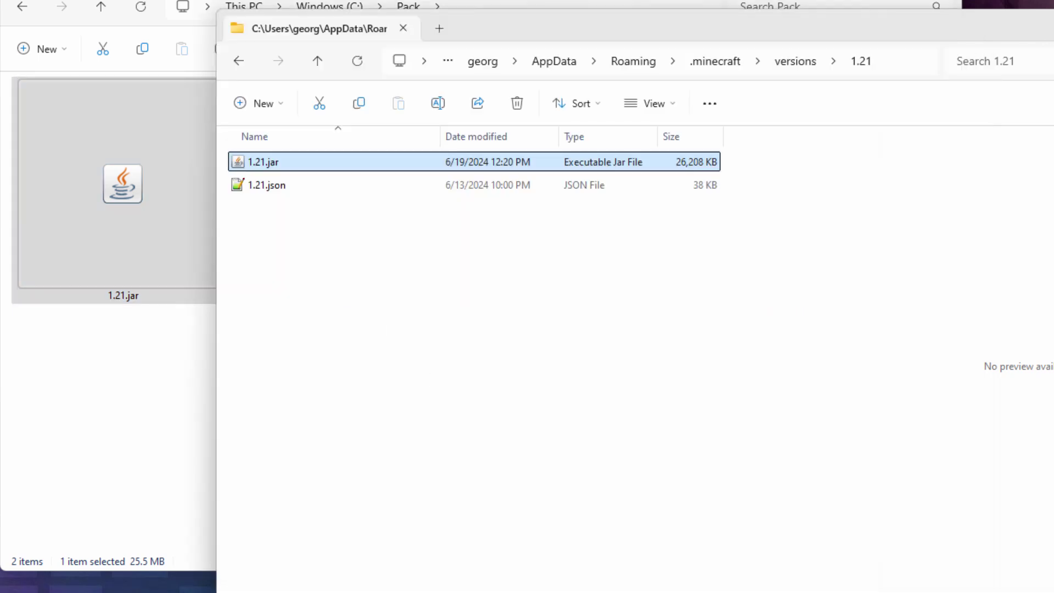
key(alt+F4)
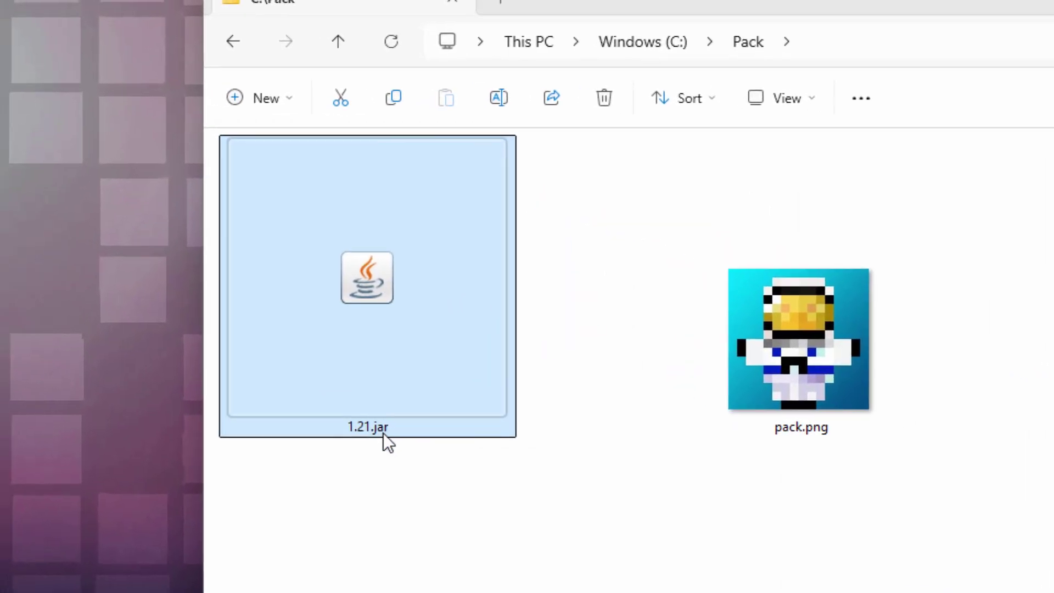
Step: Rename the copied 1.21.jar to 1.21.zip, accepting the extension change
click(383, 433)
click(399, 426)
key(BackSpace)
key(BackSpace)
key(BackSpace)
text(zip)
key(Return)
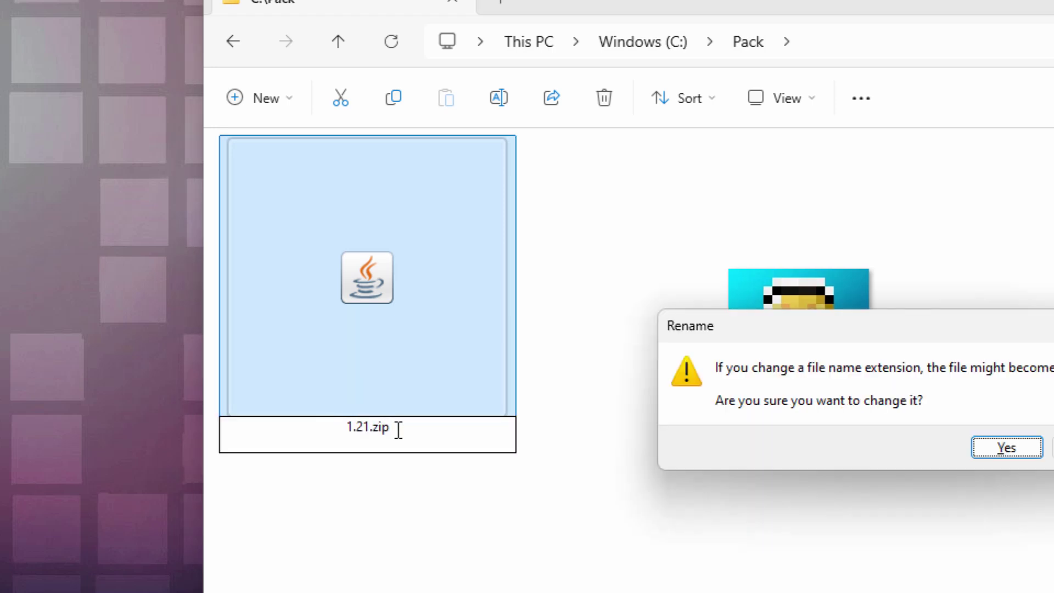
click(1006, 447)
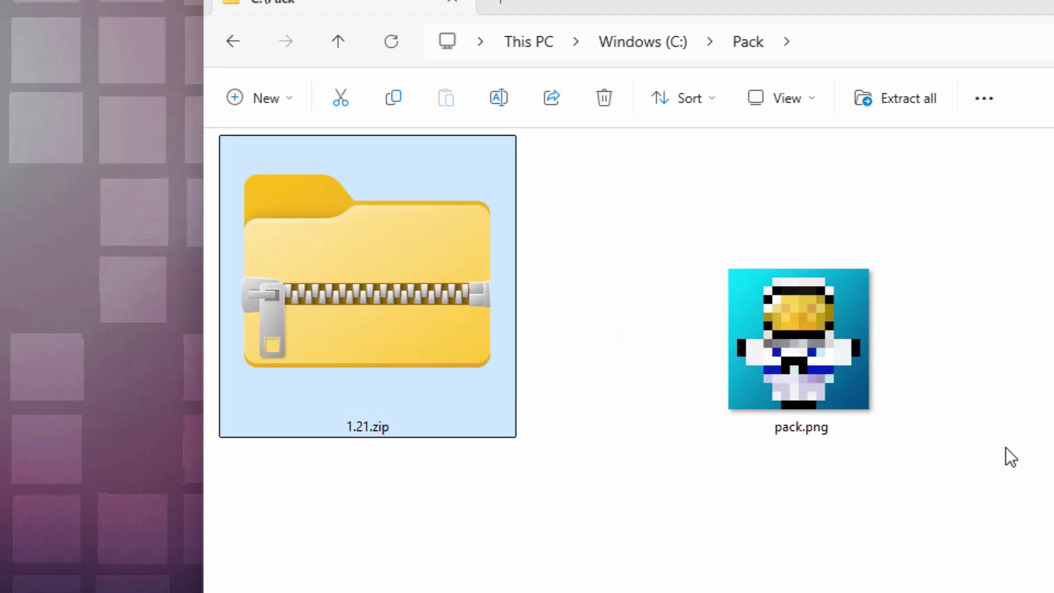
Step: Open 1.21.zip in a new window and arrange it beside the Pack window
right_click(369, 306)
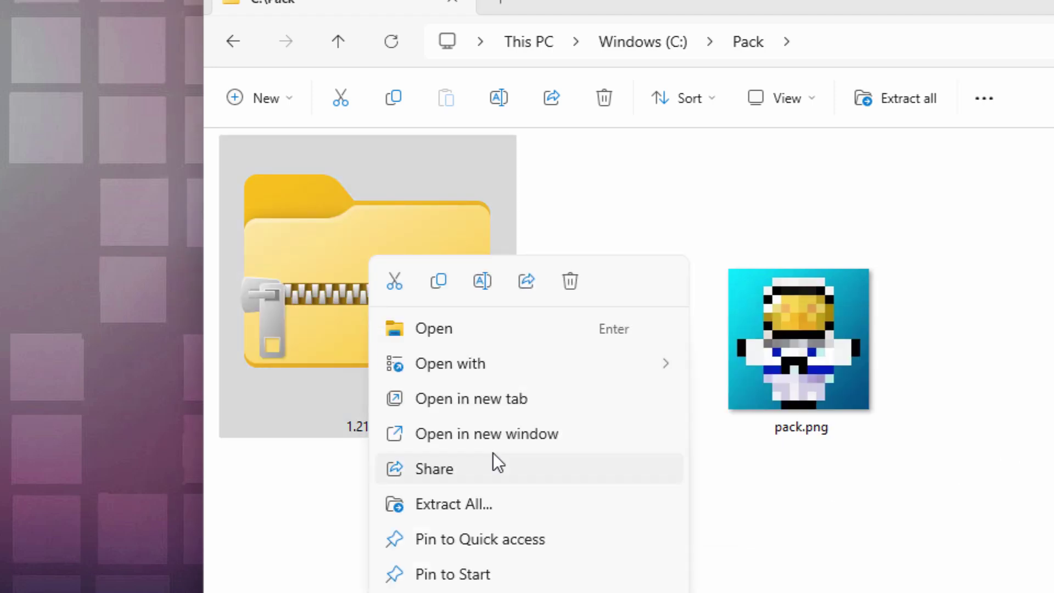
click(485, 433)
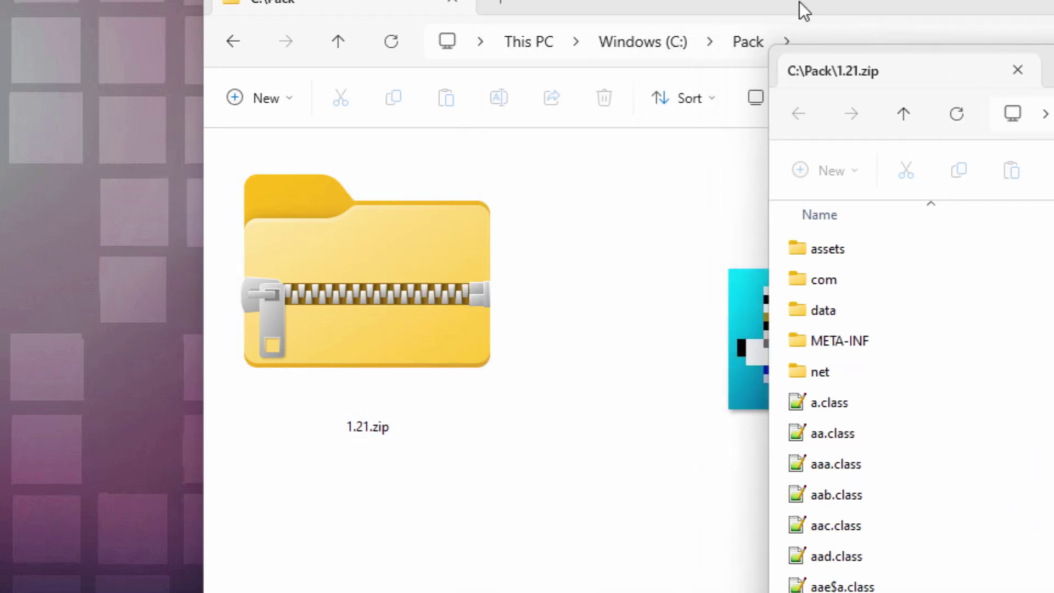
click(835, 11)
drag(835, 11, 625, 12)
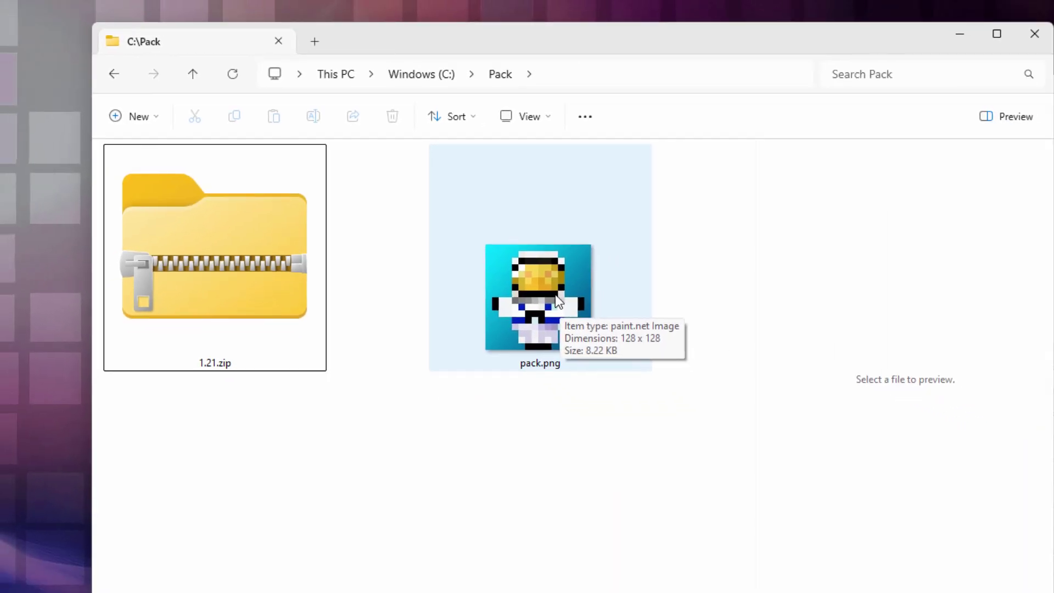
drag(758, 119, 593, 113)
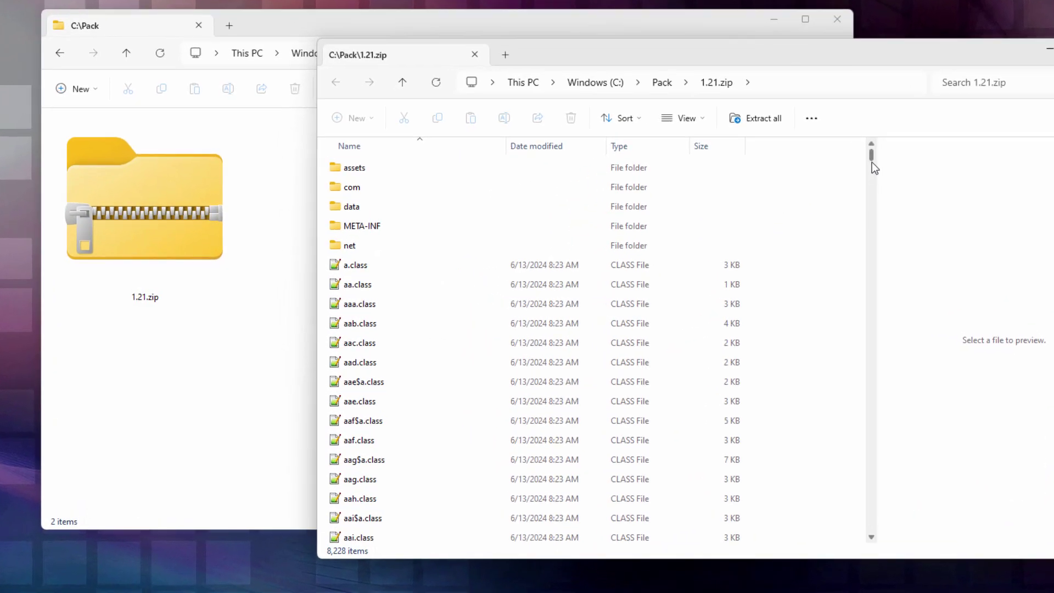
drag(734, 189, 741, 363)
drag(1002, 396, 1002, 556)
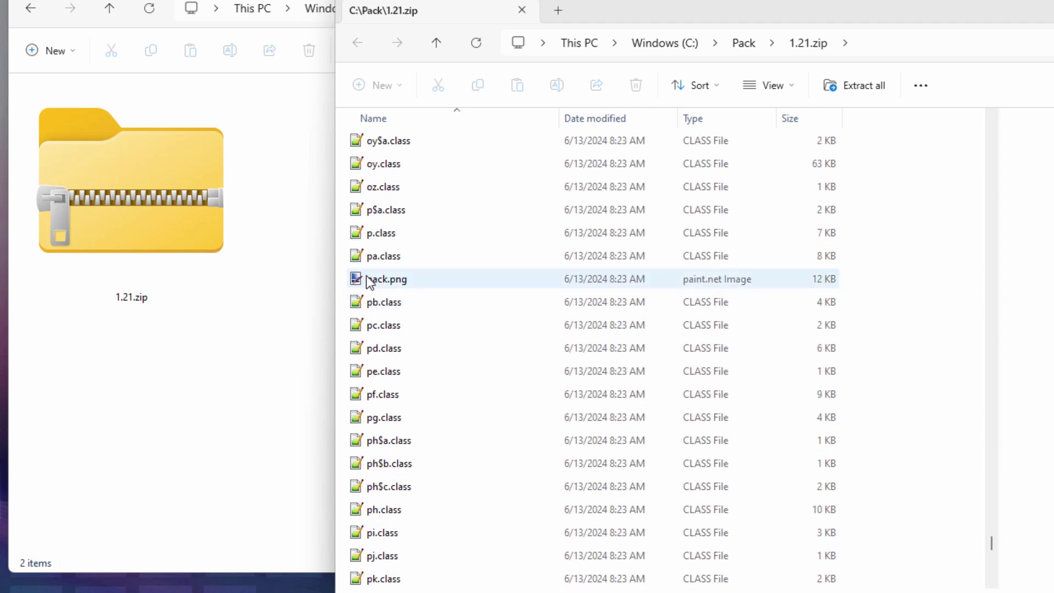
click(426, 282)
mouse_move(433, 281)
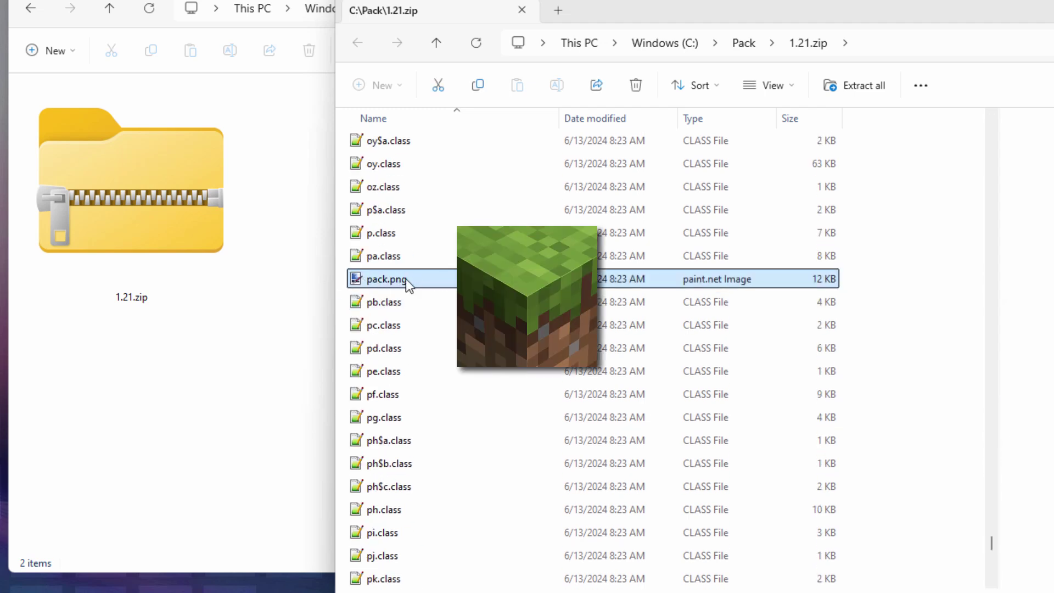
drag(992, 545, 833, 143)
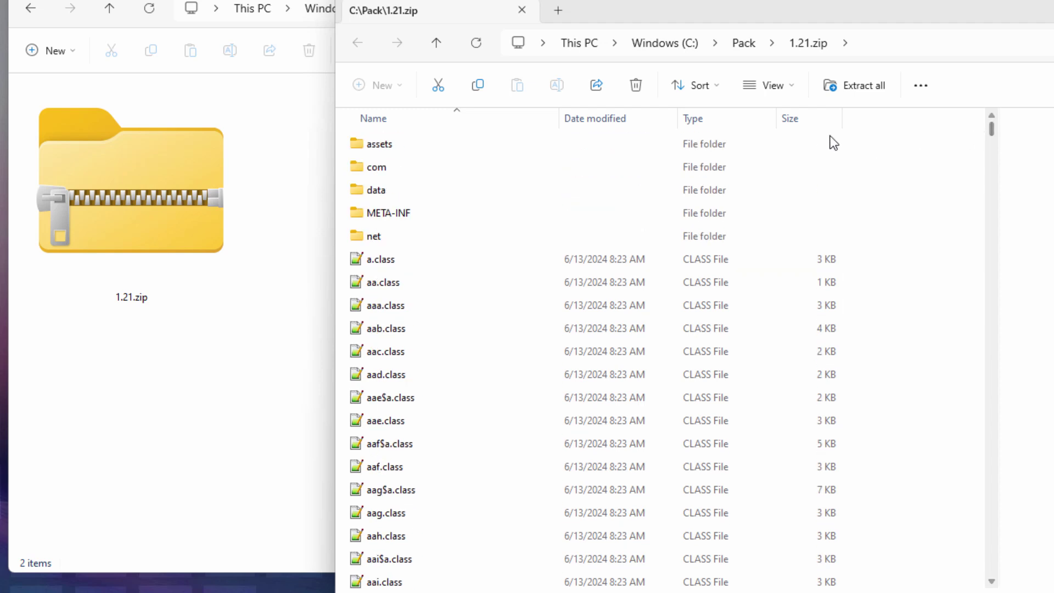
Step: Browse into the zip's assets\minecraft\textures\entity folder
double_click(357, 145)
double_click(373, 153)
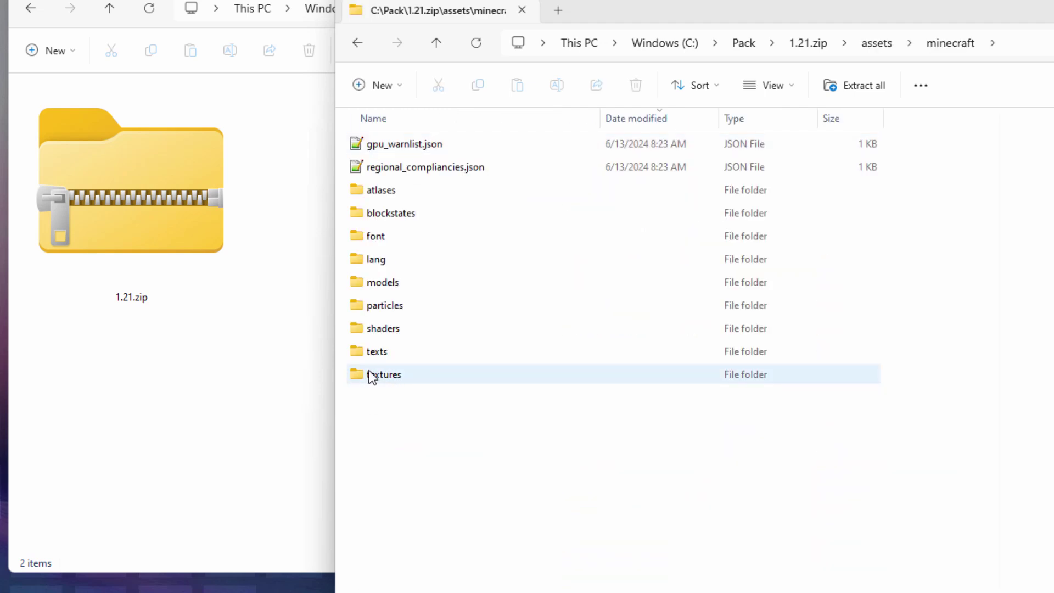
double_click(364, 374)
double_click(361, 213)
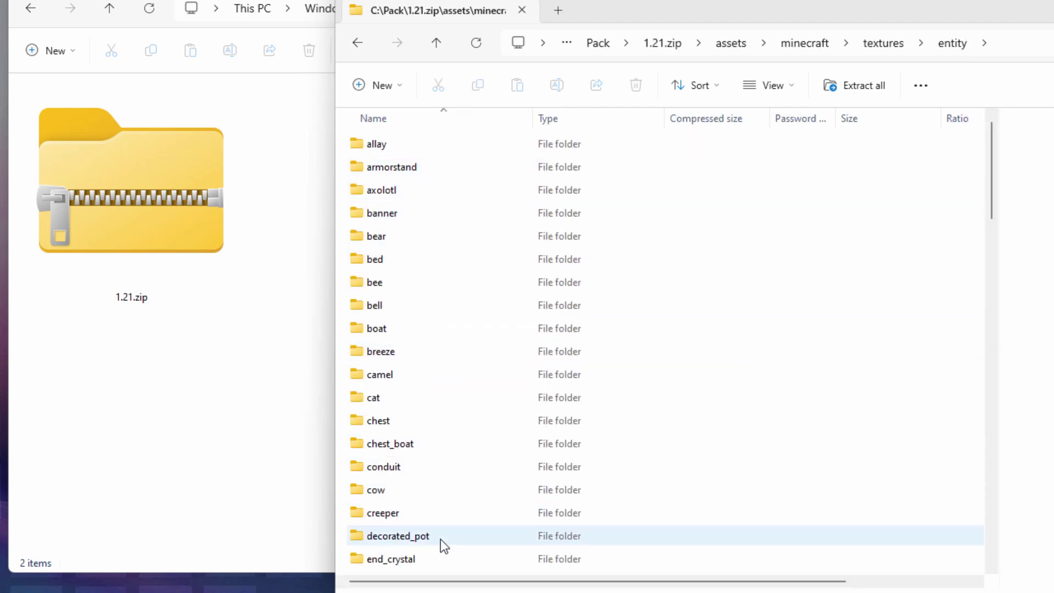
scroll(411, 285, down, 1)
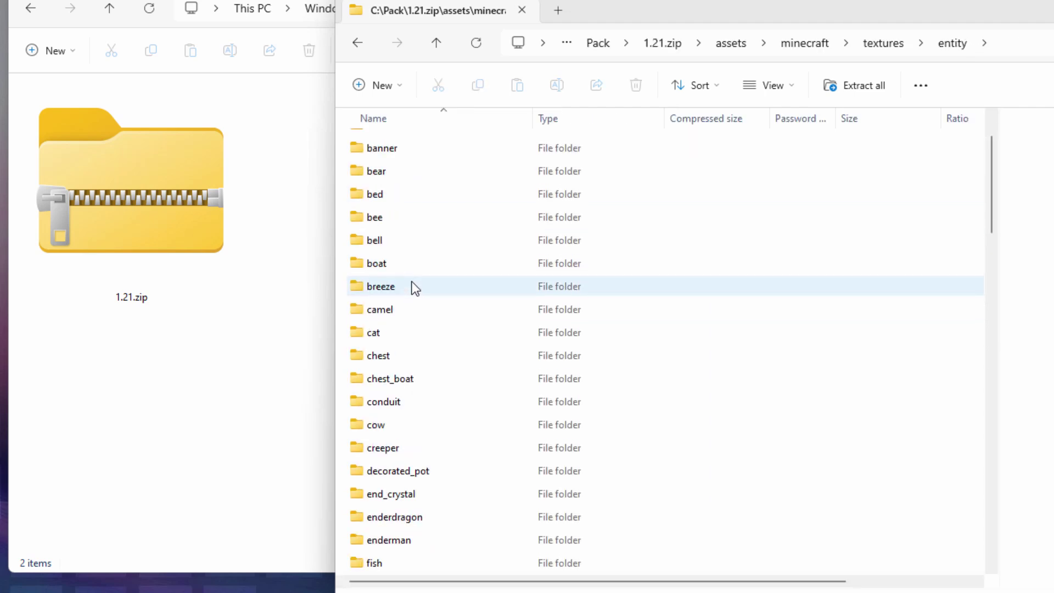
Step: Open the zip's creeper folder and show its files as extra large icons
double_click(360, 454)
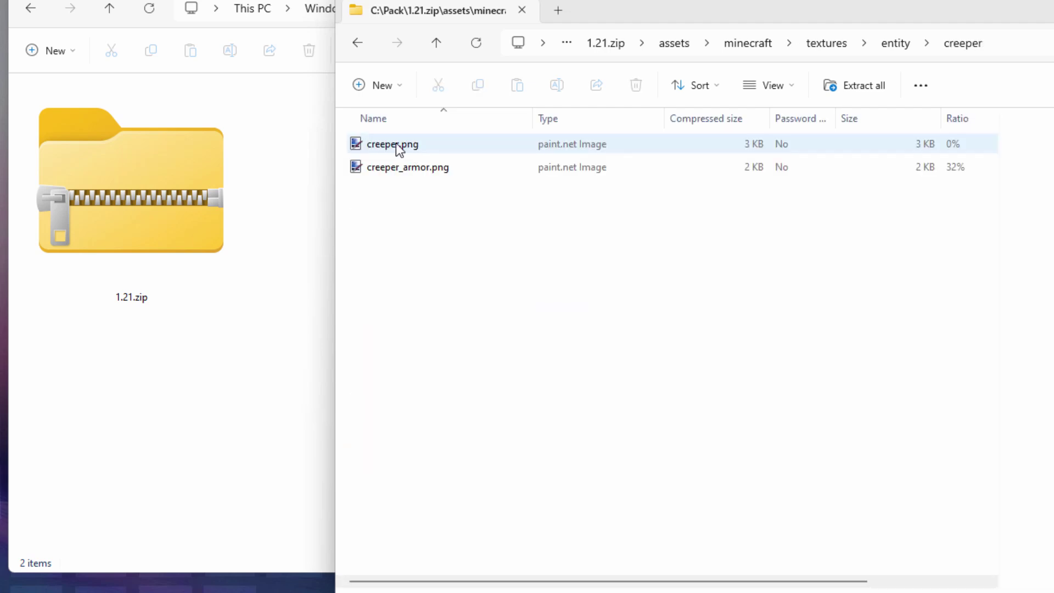
click(788, 88)
click(788, 128)
Step: Copy creeper.png into the Pack folder and bring the Pack window forward
click(468, 248)
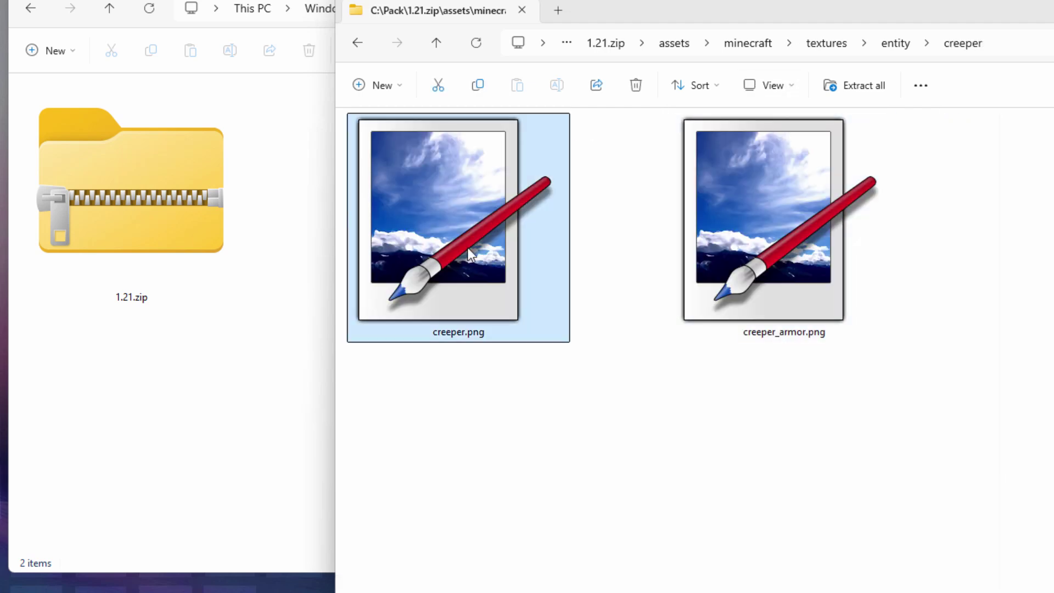
click(793, 317)
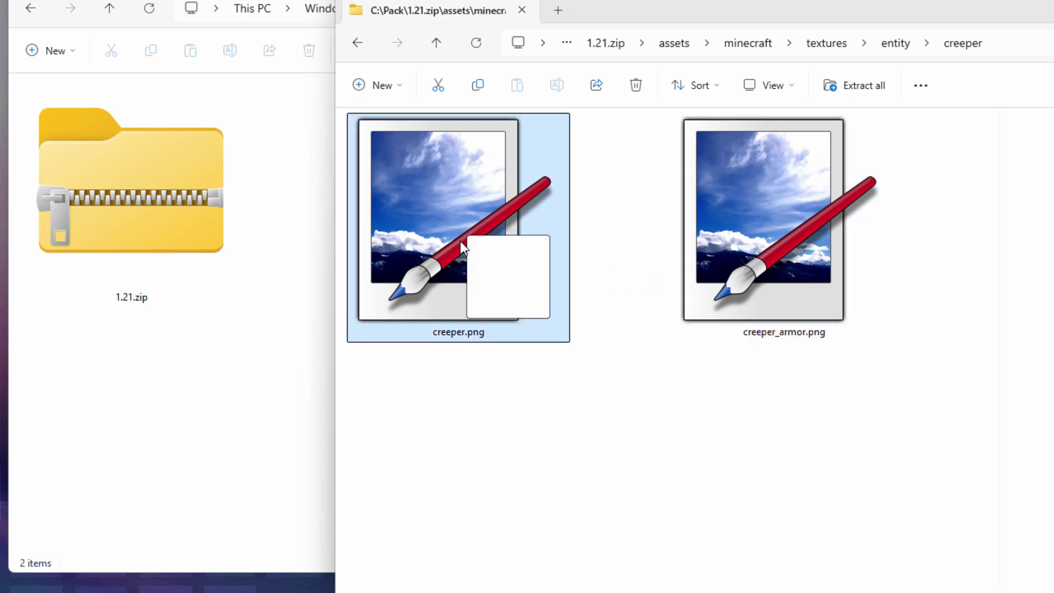
right_drag(453, 243, 242, 336)
click(262, 343)
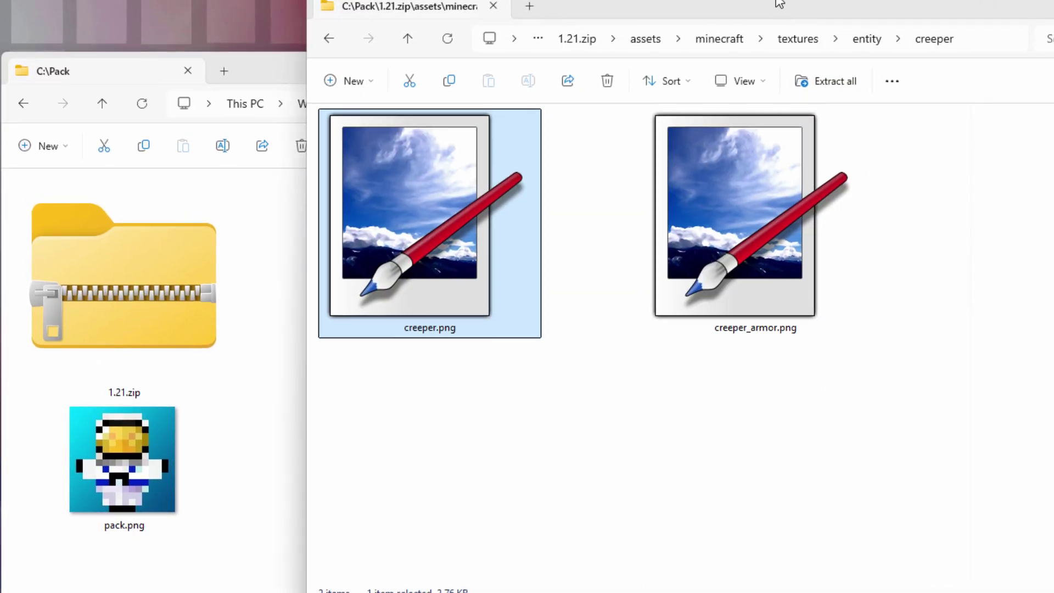
drag(773, 3, 710, 0)
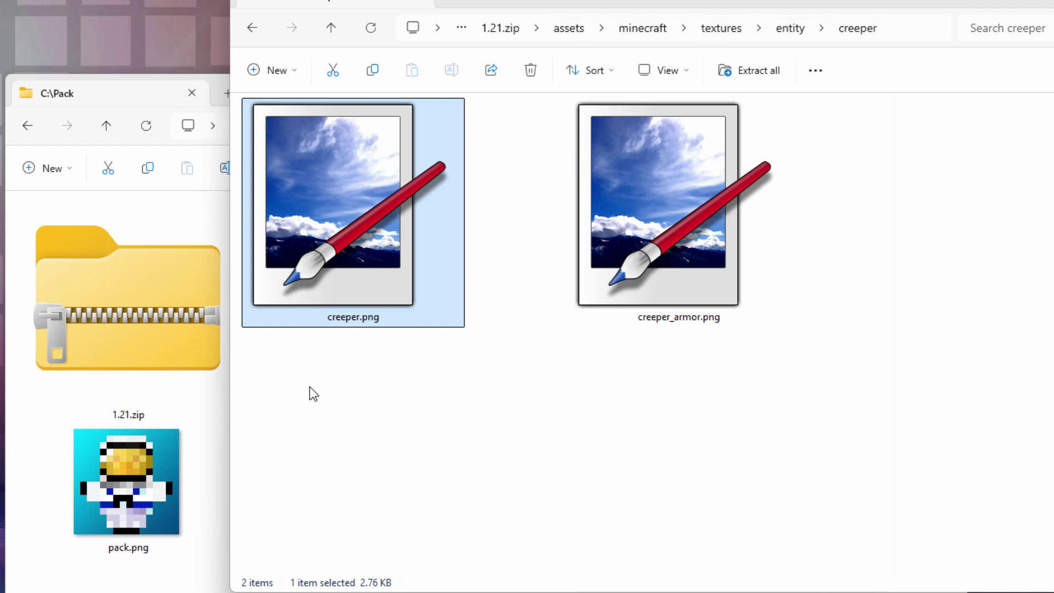
click(219, 456)
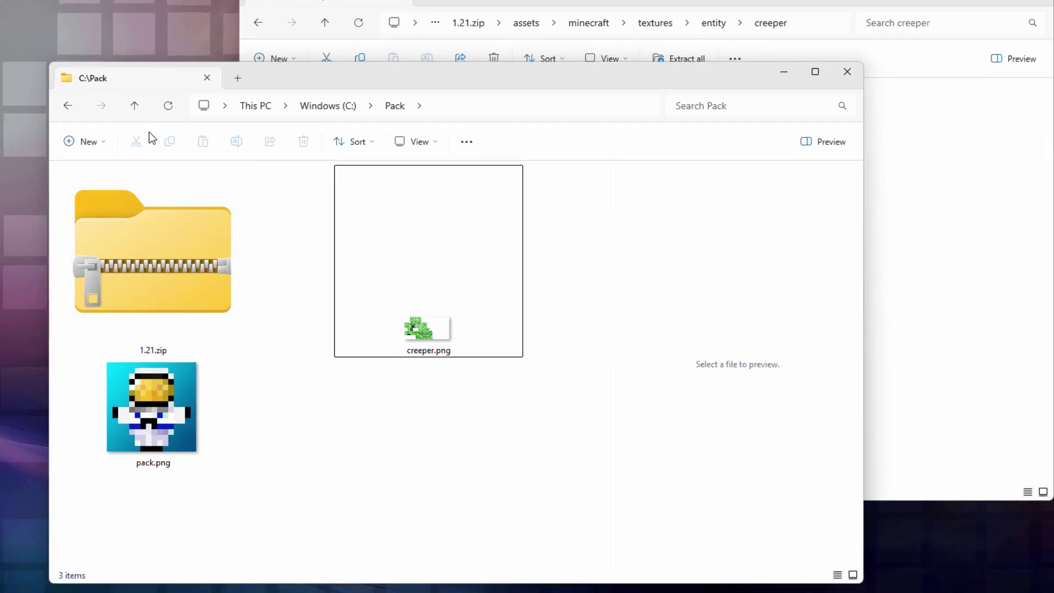
Step: Create an assets folder in Pack and a minecraft folder inside it
click(86, 142)
click(100, 170)
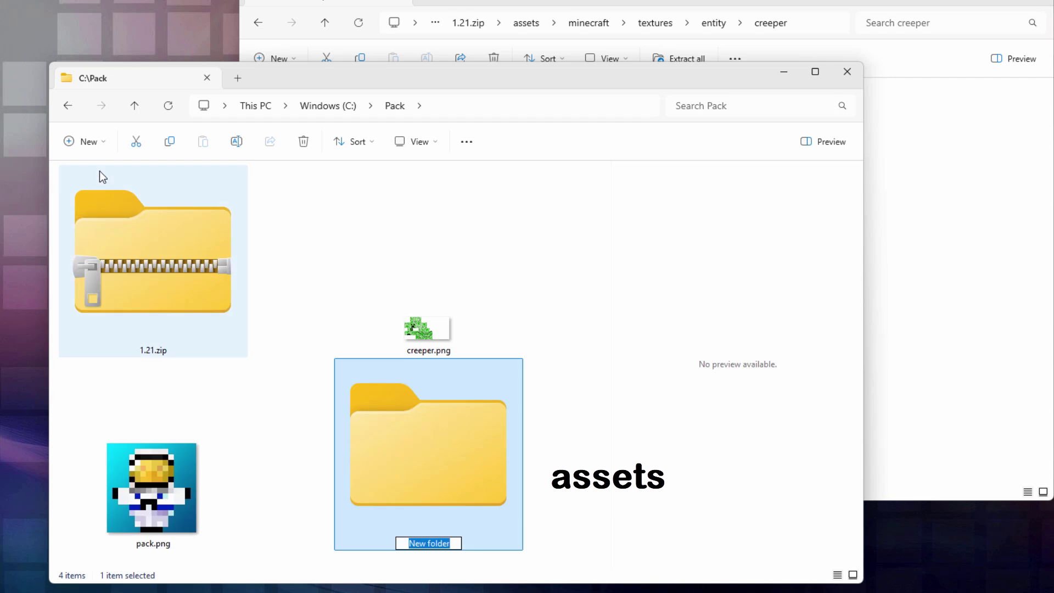
text(assets)
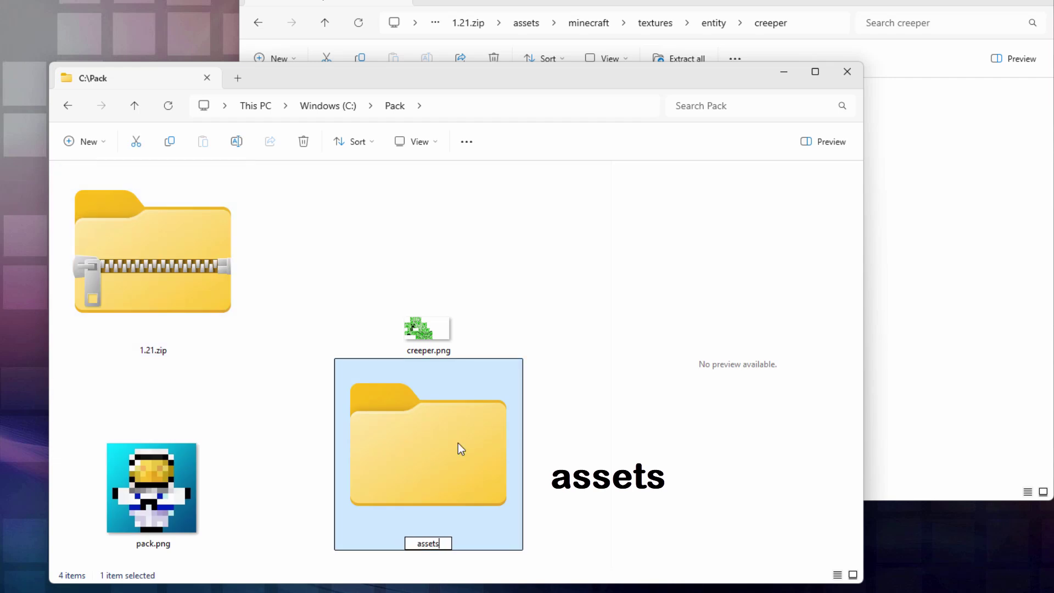
double_click(459, 445)
click(87, 145)
click(101, 170)
text(minecraft)
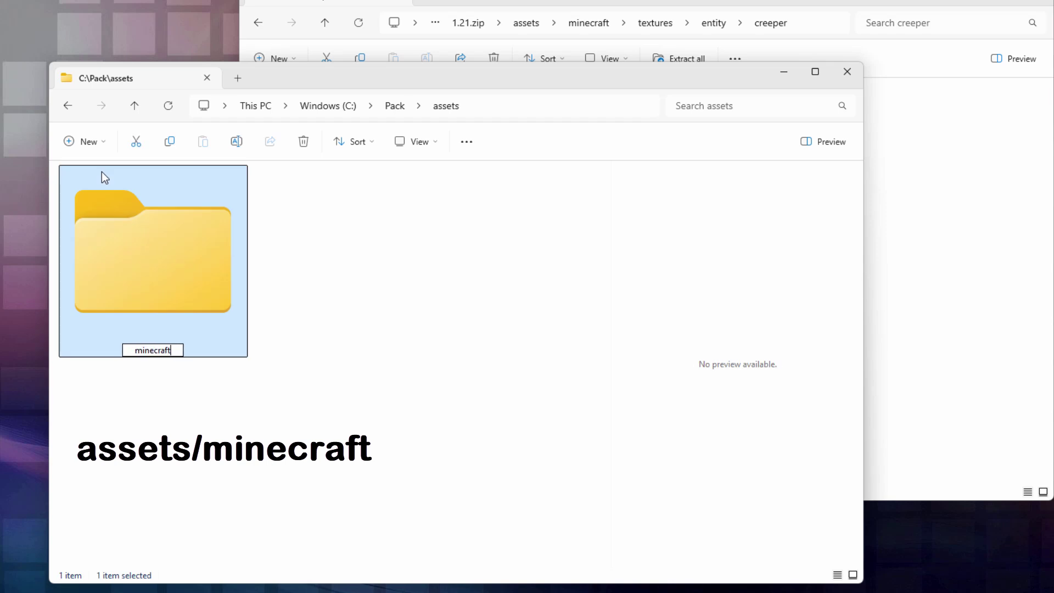
key(Return)
double_click(182, 262)
Step: Add a textures folder inside minecraft and an entity folder inside textures
click(86, 141)
click(102, 173)
text(textures)
key(Return)
double_click(161, 289)
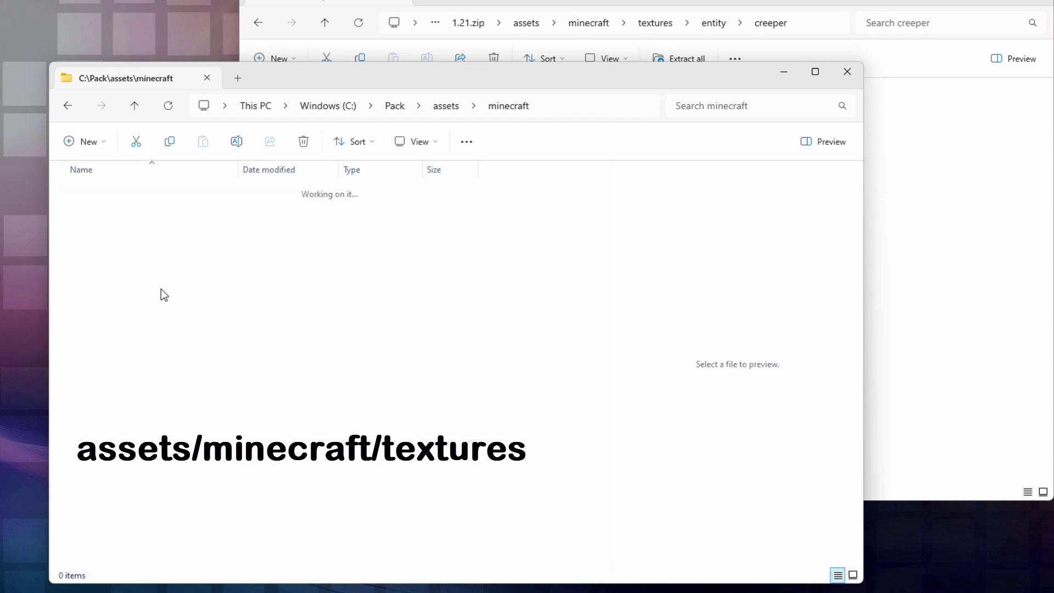
click(90, 142)
click(105, 177)
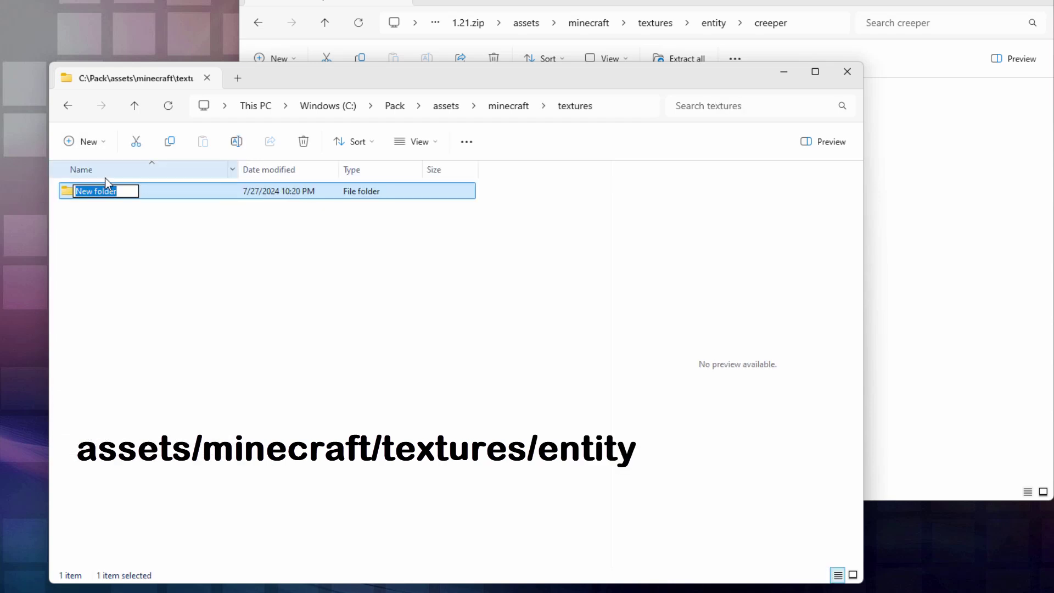
text(entity)
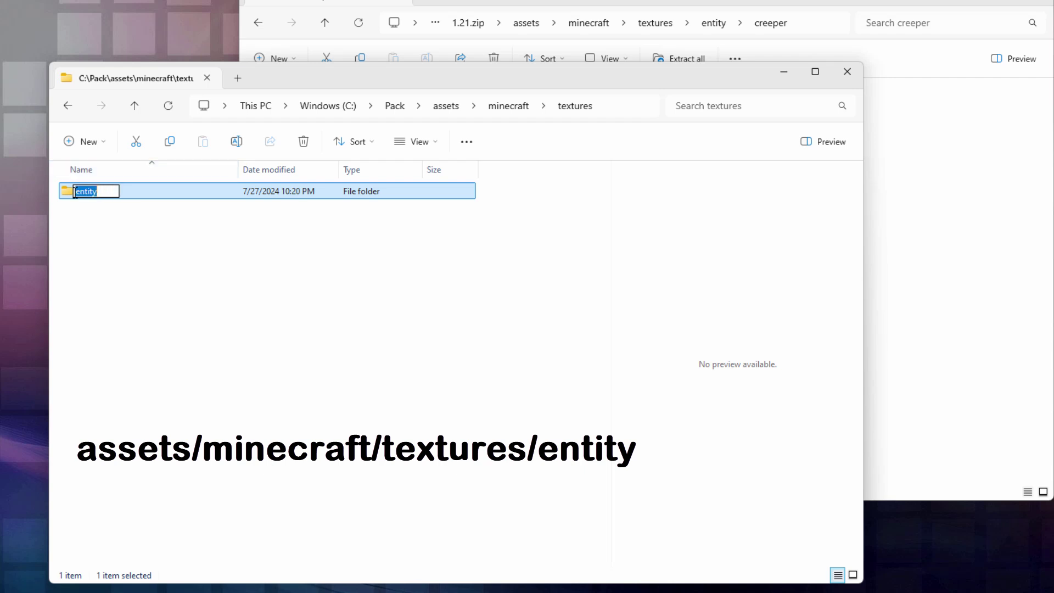
key(Return)
double_click(70, 192)
Step: Create a creeper folder inside entity
click(85, 142)
click(116, 173)
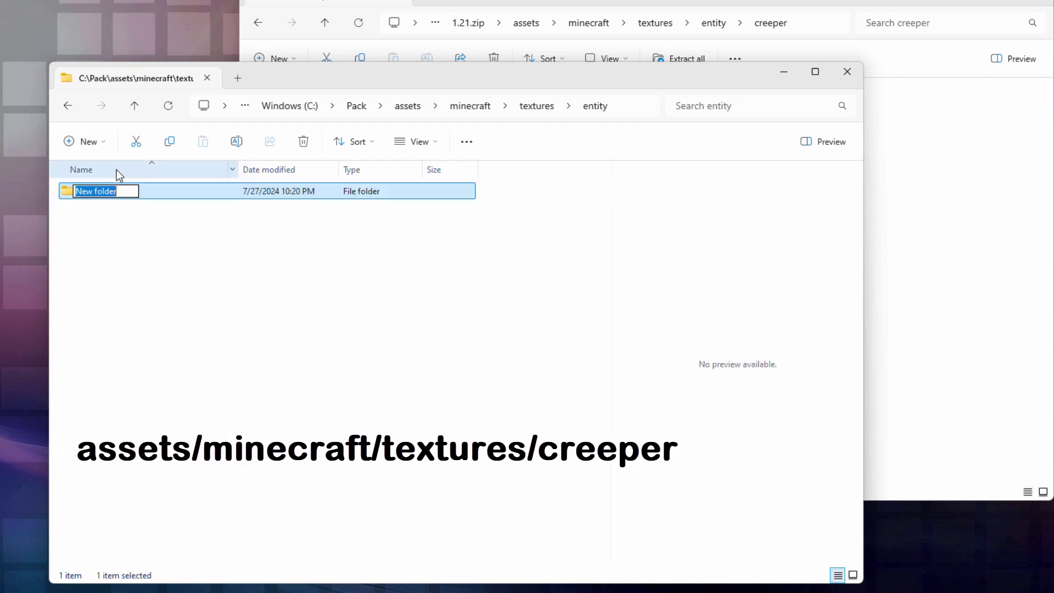
text(creeper)
click(348, 252)
Step: Go back up to the zip's entity folder, look through it, then close that window
click(620, 3)
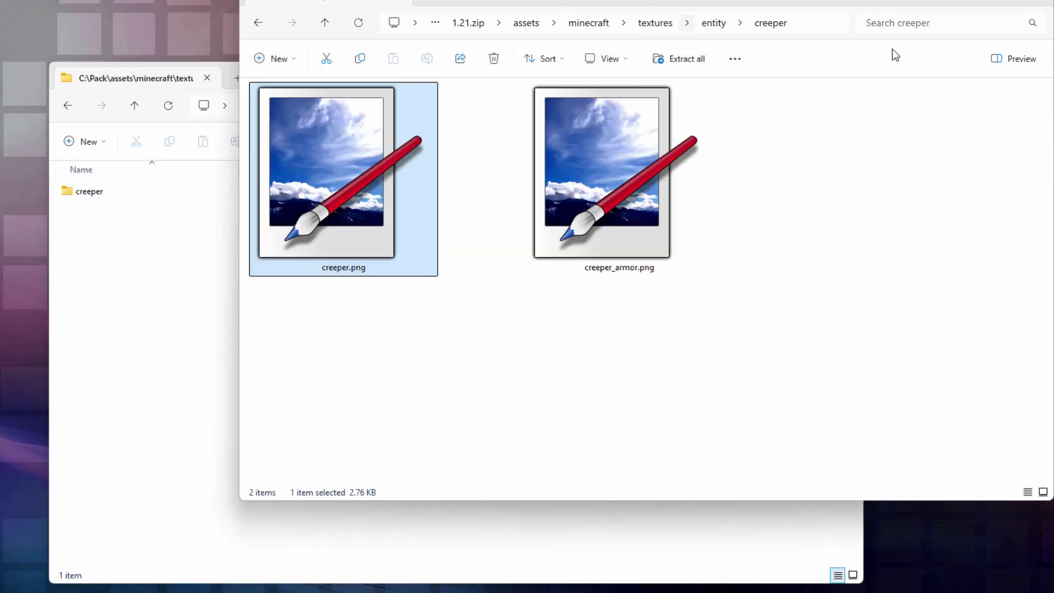
click(721, 23)
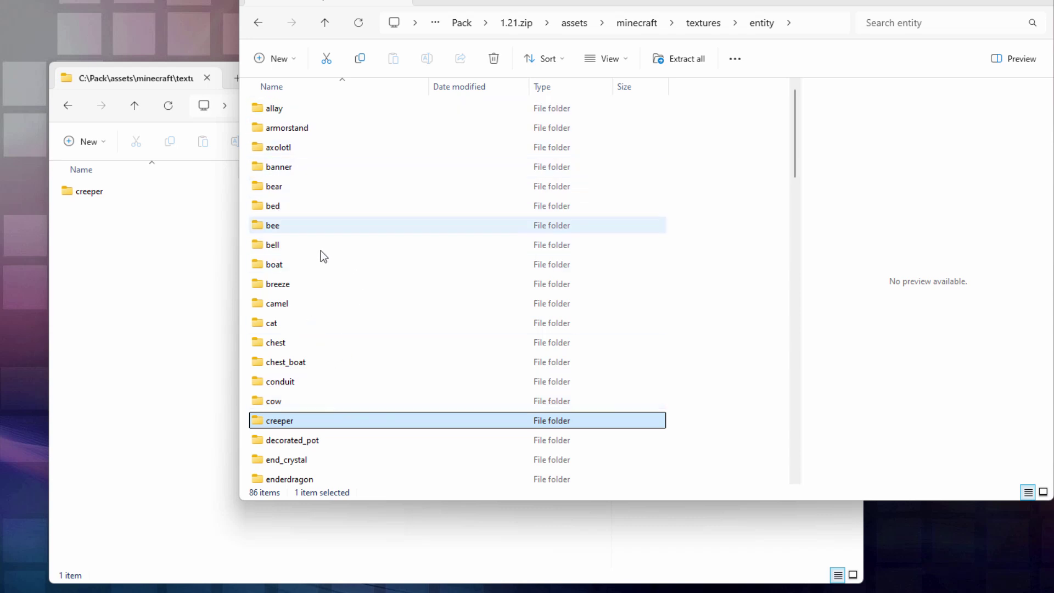
scroll(325, 276, down, 6)
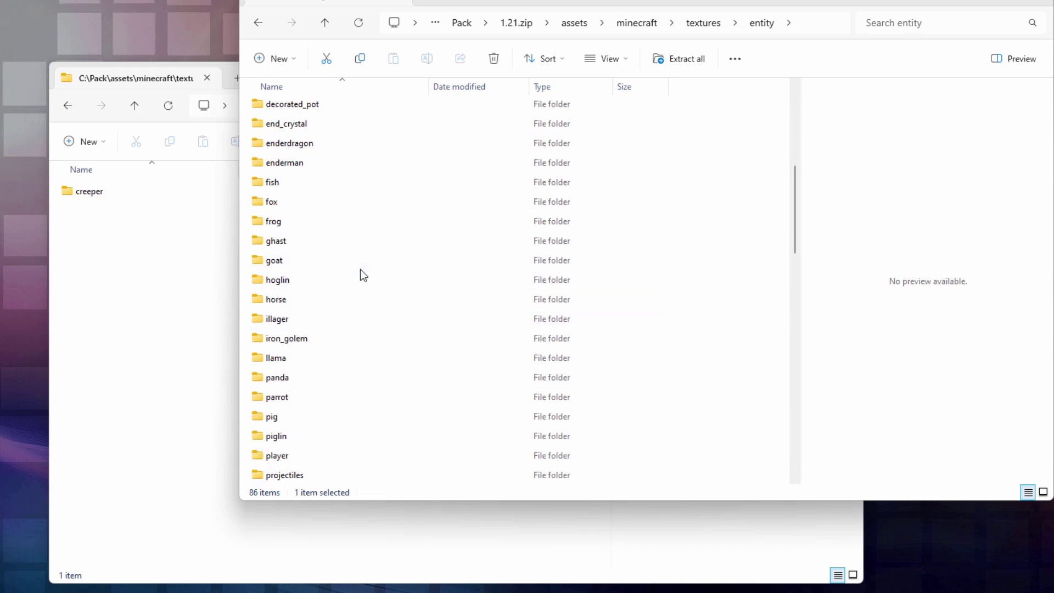
scroll(363, 272, down, 12)
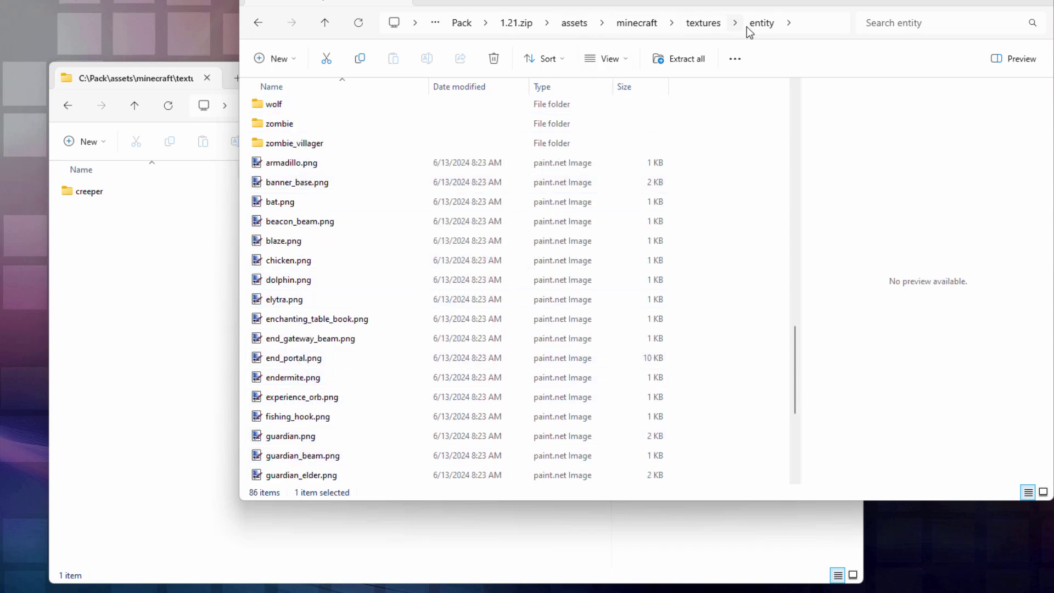
scroll(320, 282, up, 2)
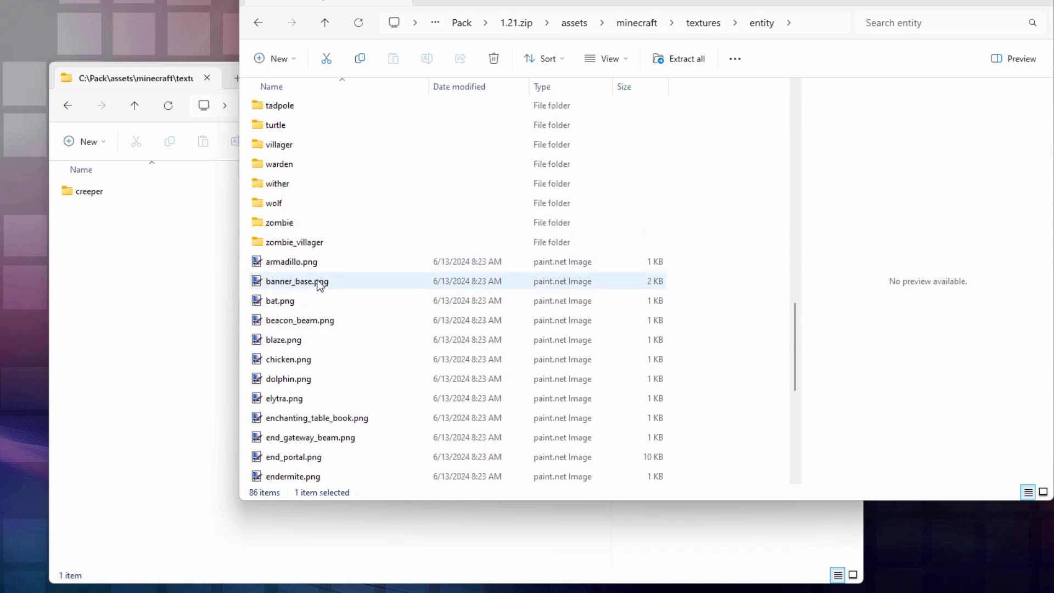
scroll(380, 245, up, 3)
scroll(335, 208, up, 1)
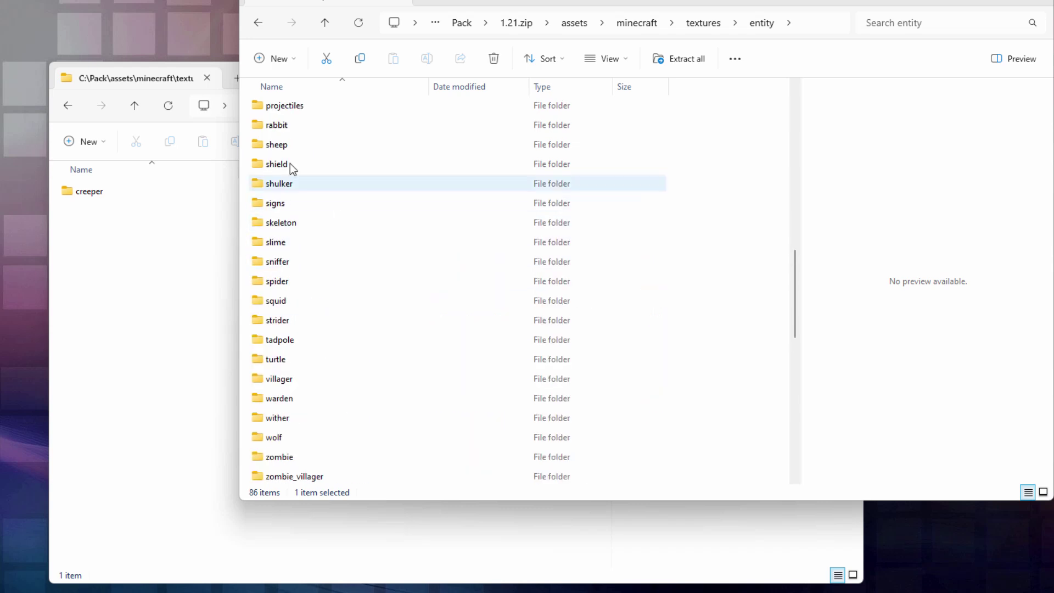
scroll(435, 377, down, 5)
scroll(405, 353, up, 15)
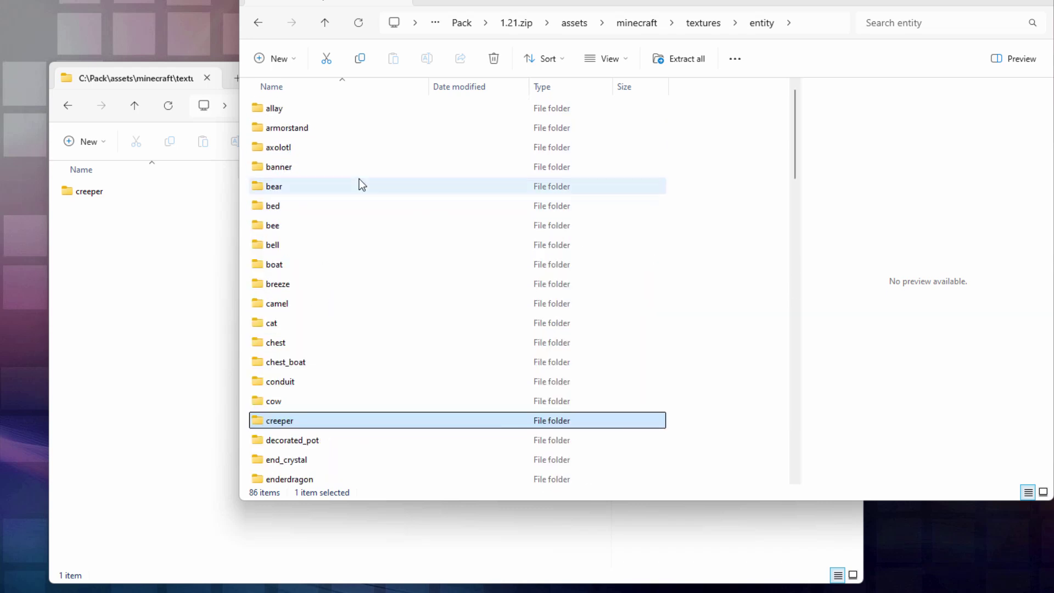
drag(541, 3, 565, 3)
key(alt+F4)
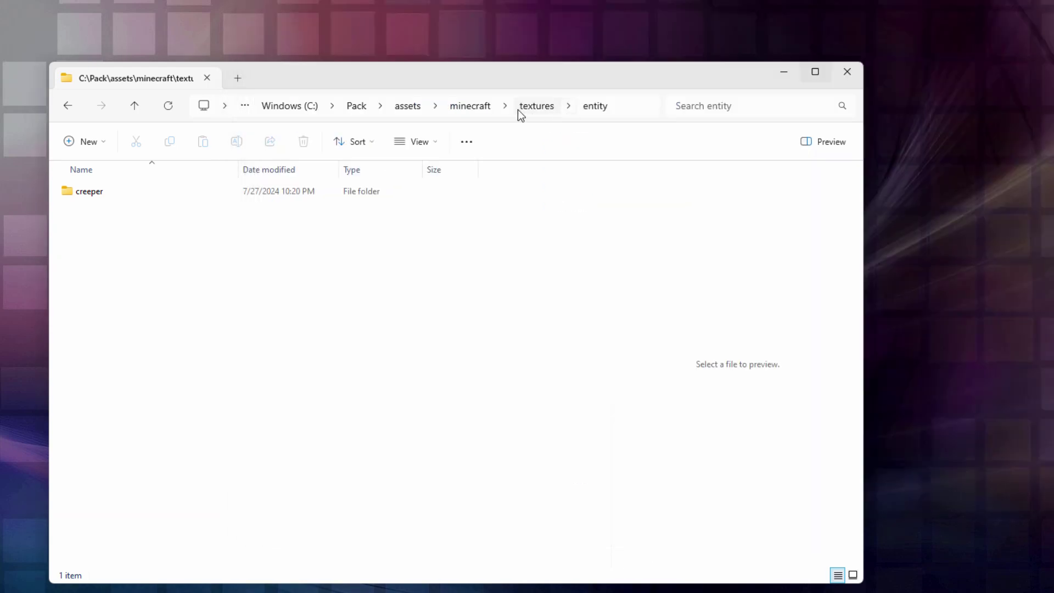
Step: Go to PMCSkin3D under the Minecraft Tools menu and launch its Advanced Editor
click(357, 106)
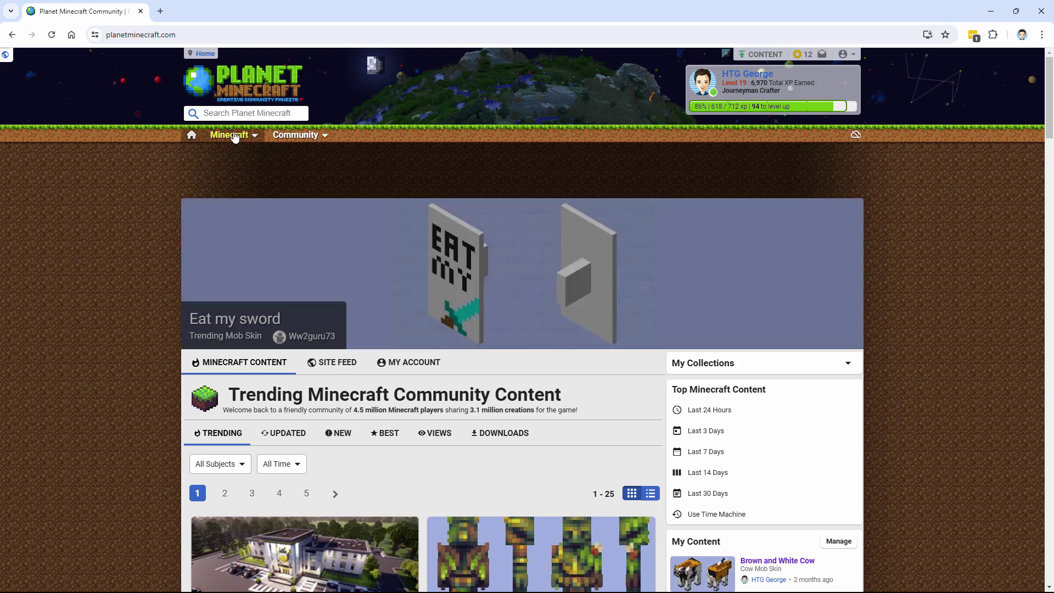
mouse_move(236, 136)
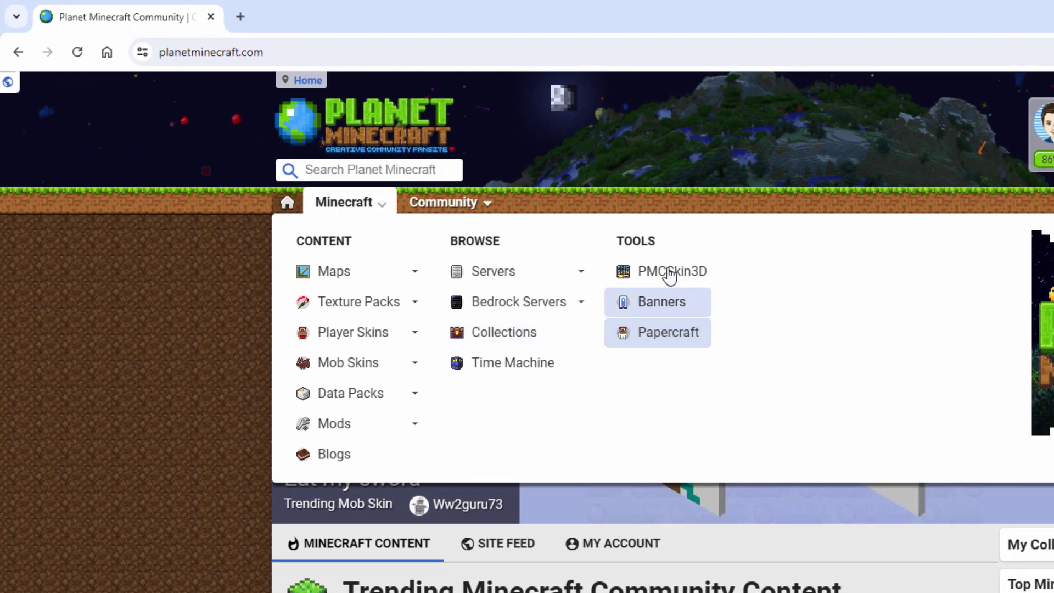
click(680, 276)
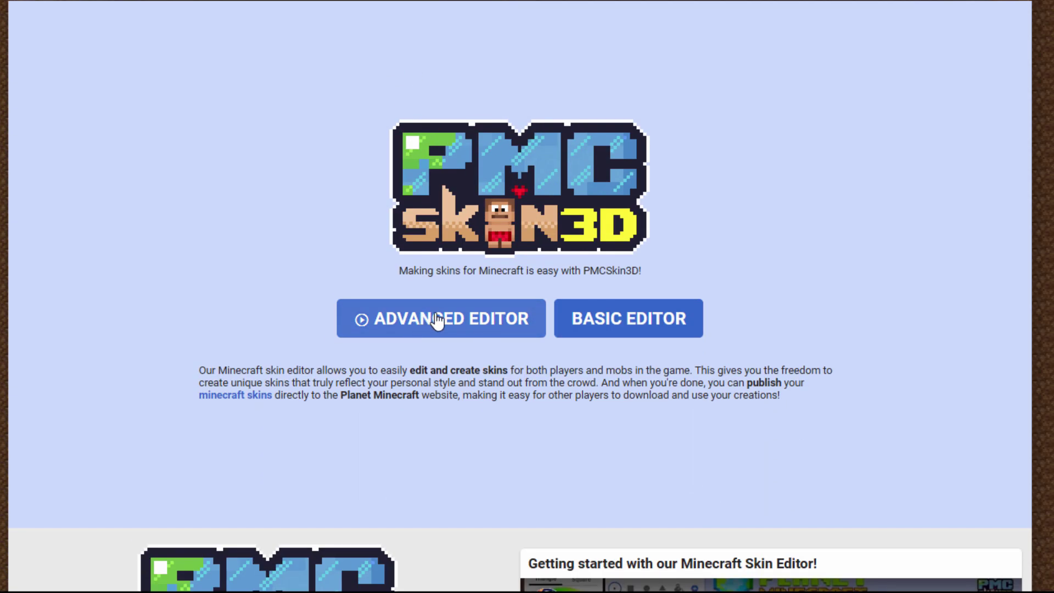
click(515, 409)
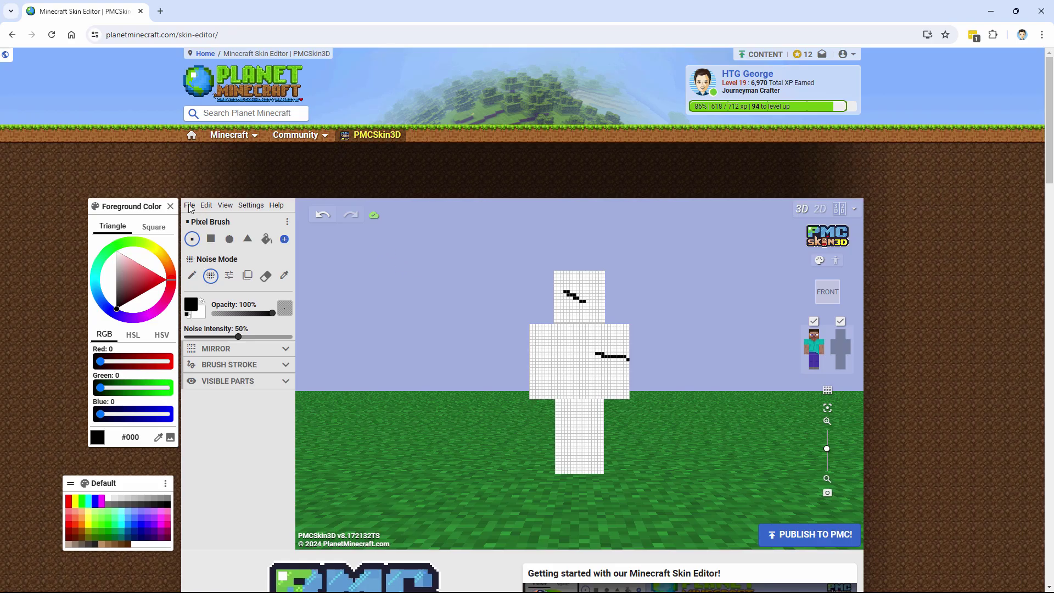
Step: Discard the unsaved skin and create a new Creeper-model skin using the default texture
click(189, 208)
click(204, 218)
click(431, 352)
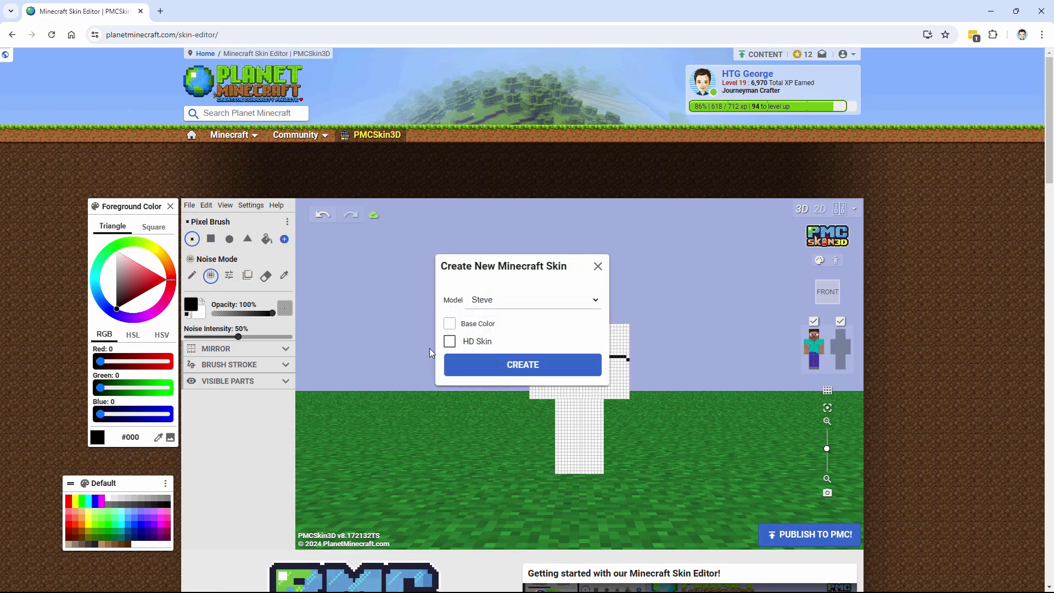
click(520, 302)
scroll(504, 352, down, 4)
click(496, 315)
click(451, 317)
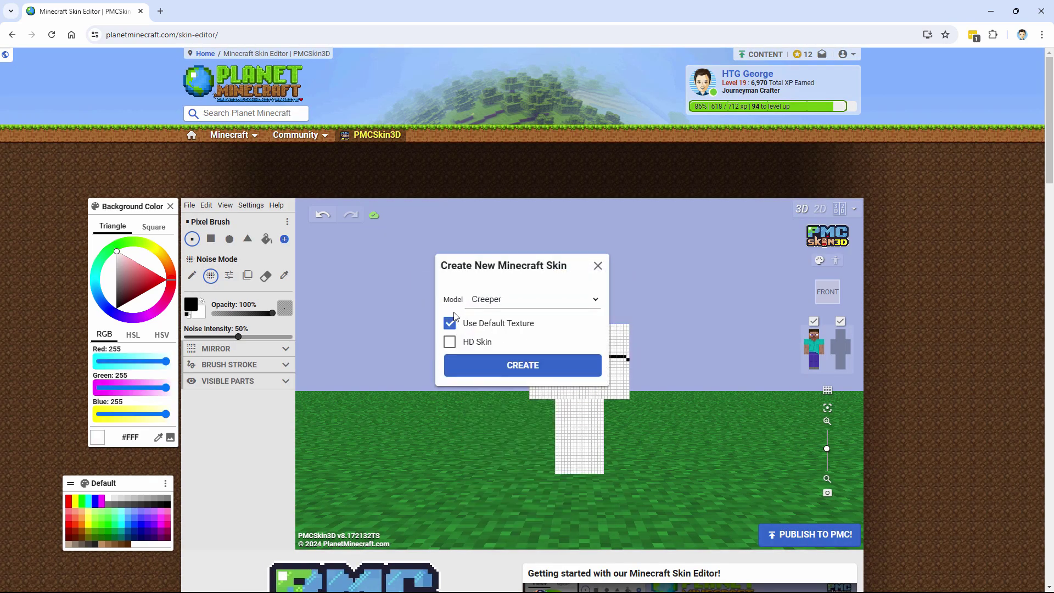
click(522, 364)
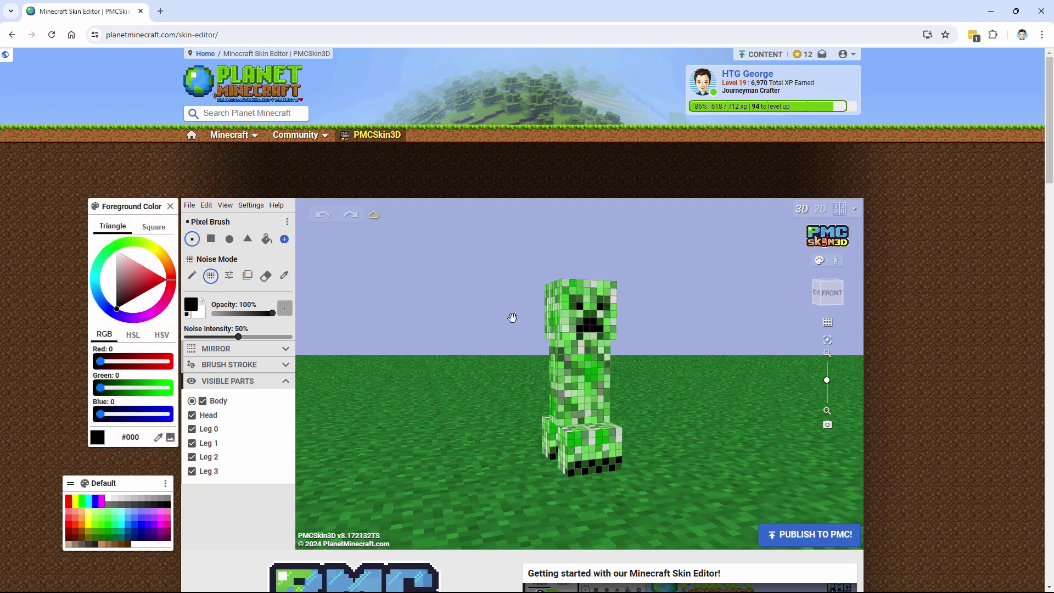
drag(512, 317, 455, 445)
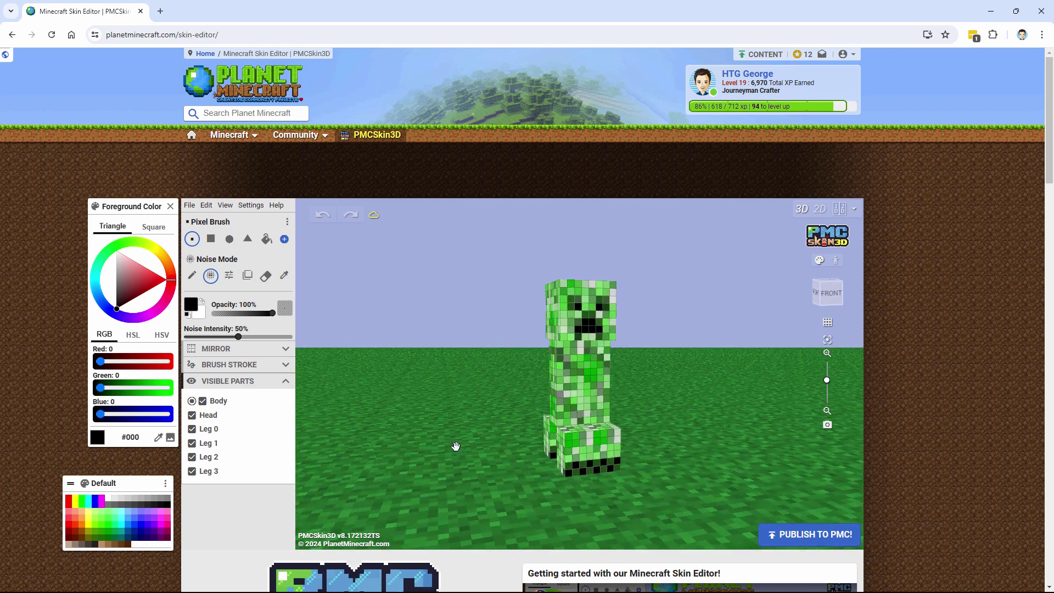
click(202, 401)
click(203, 401)
click(192, 415)
click(192, 416)
click(191, 429)
click(192, 429)
drag(488, 378, 359, 410)
click(192, 415)
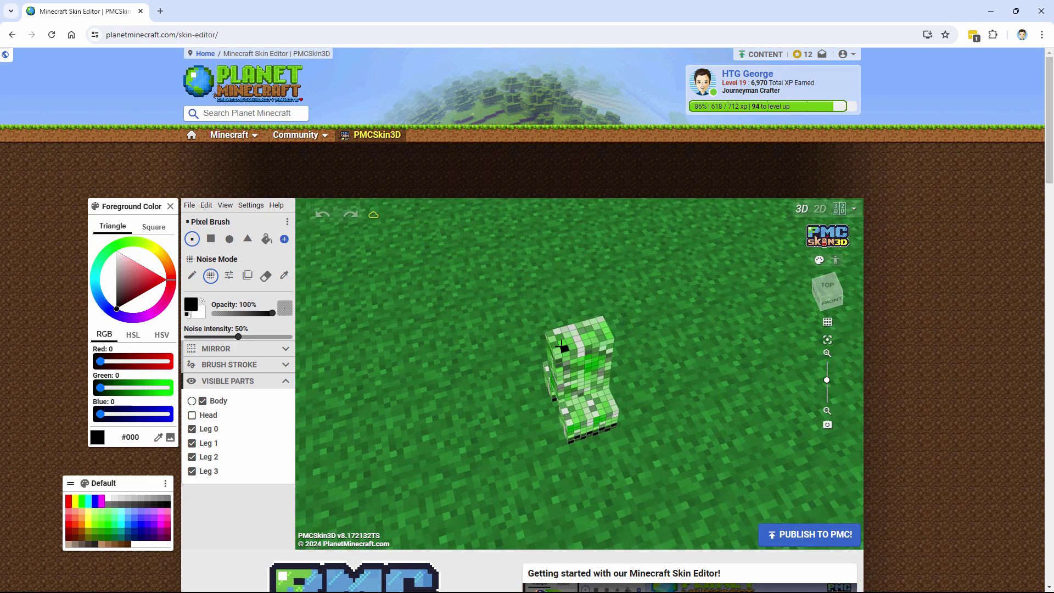
click(192, 415)
drag(409, 409, 459, 337)
click(192, 401)
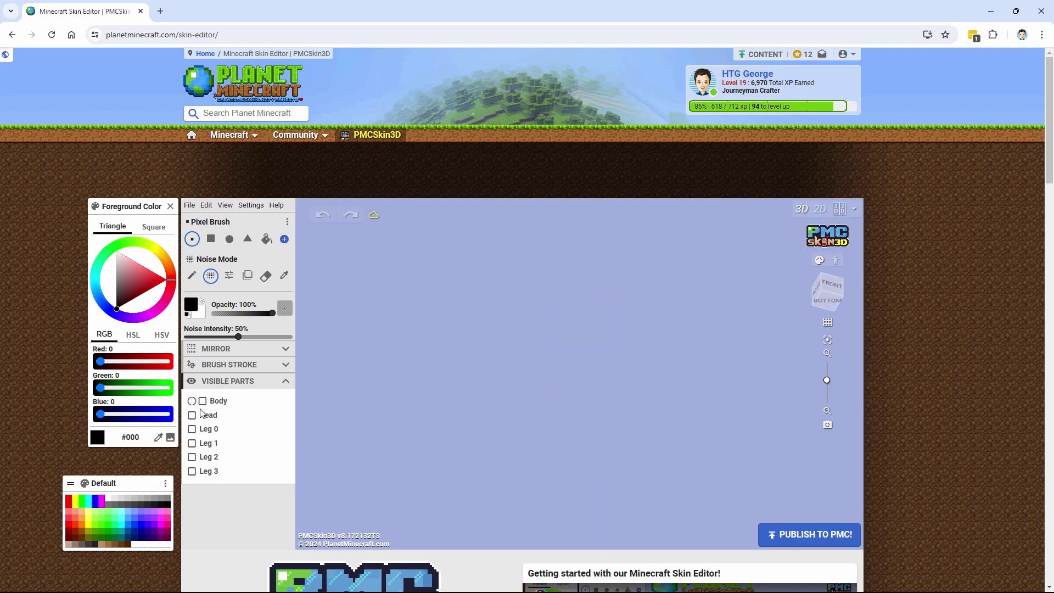
click(192, 414)
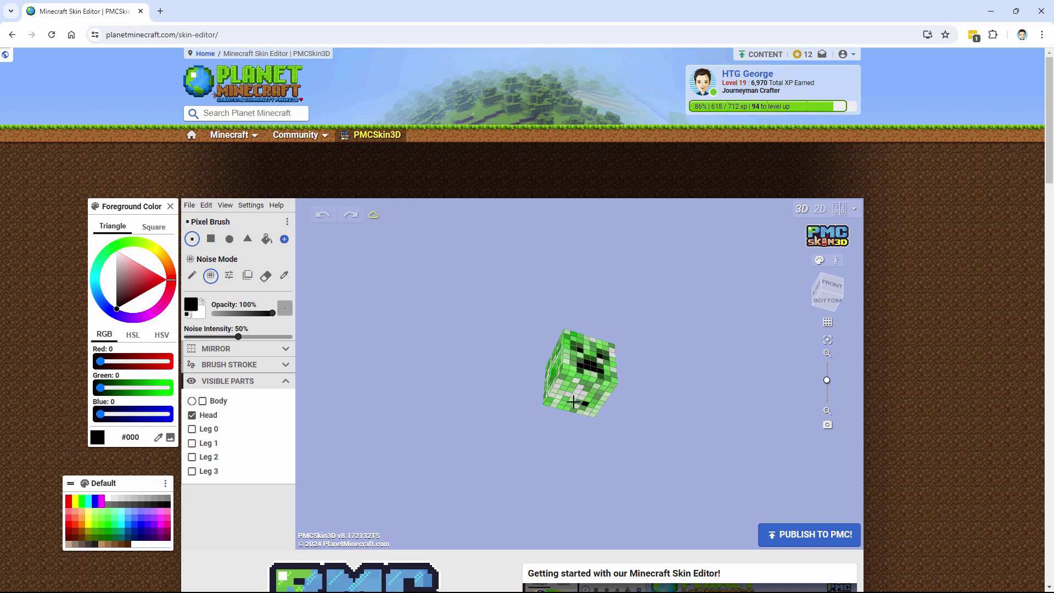
click(192, 401)
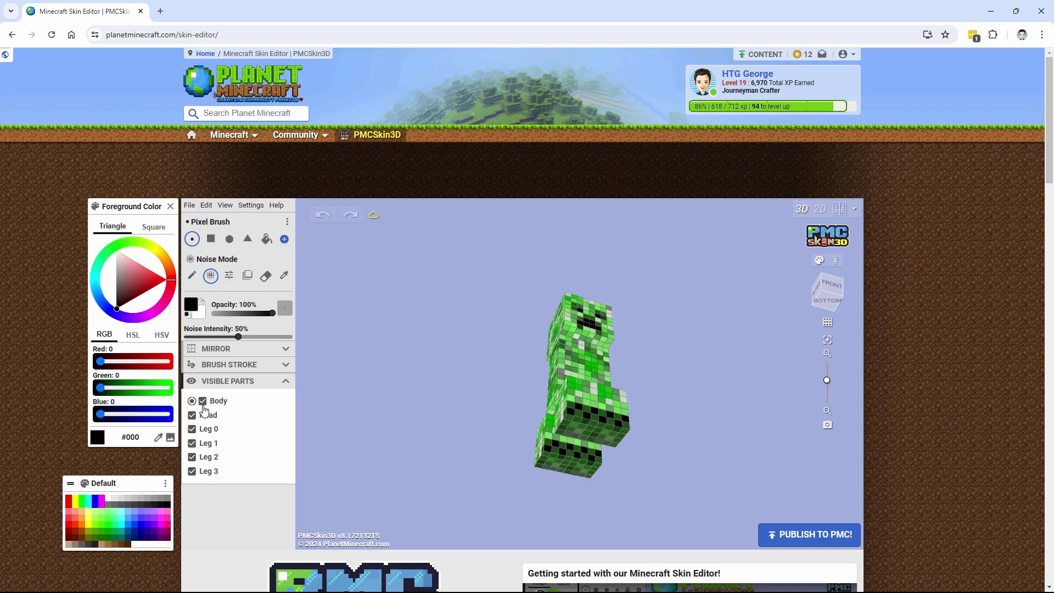
drag(424, 399, 541, 432)
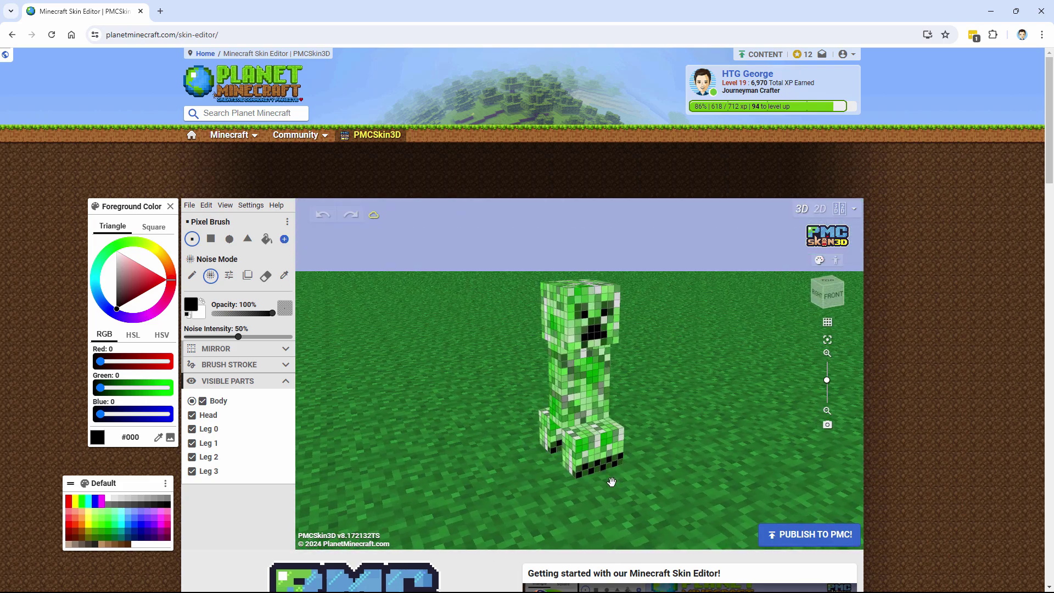
drag(660, 473, 584, 434)
Step: Switch to Draw Mode and pick dark green #247D21 as the foreground colour
drag(512, 373, 487, 372)
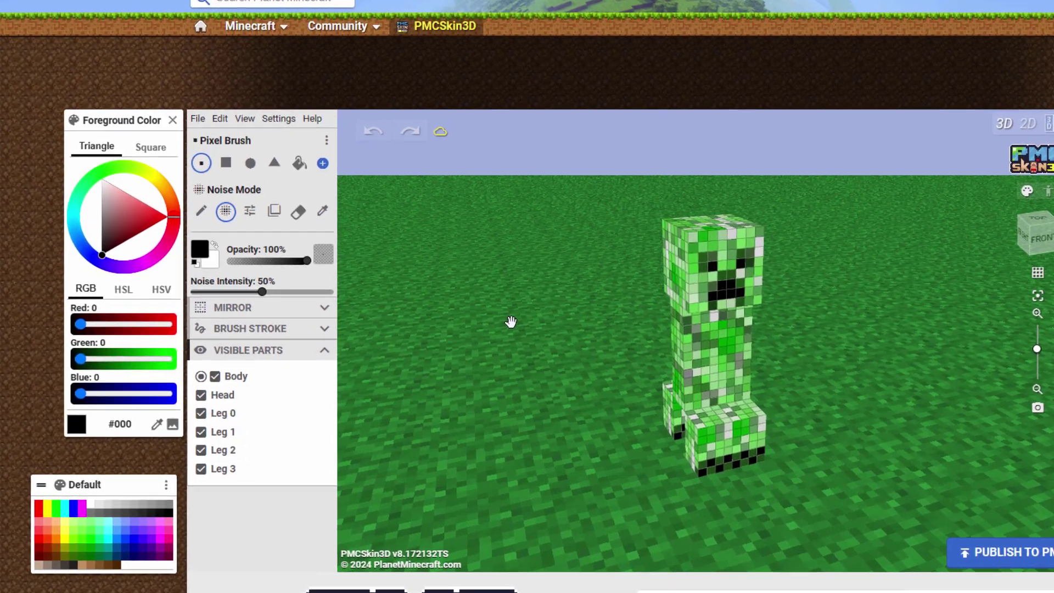
click(287, 380)
key(b)
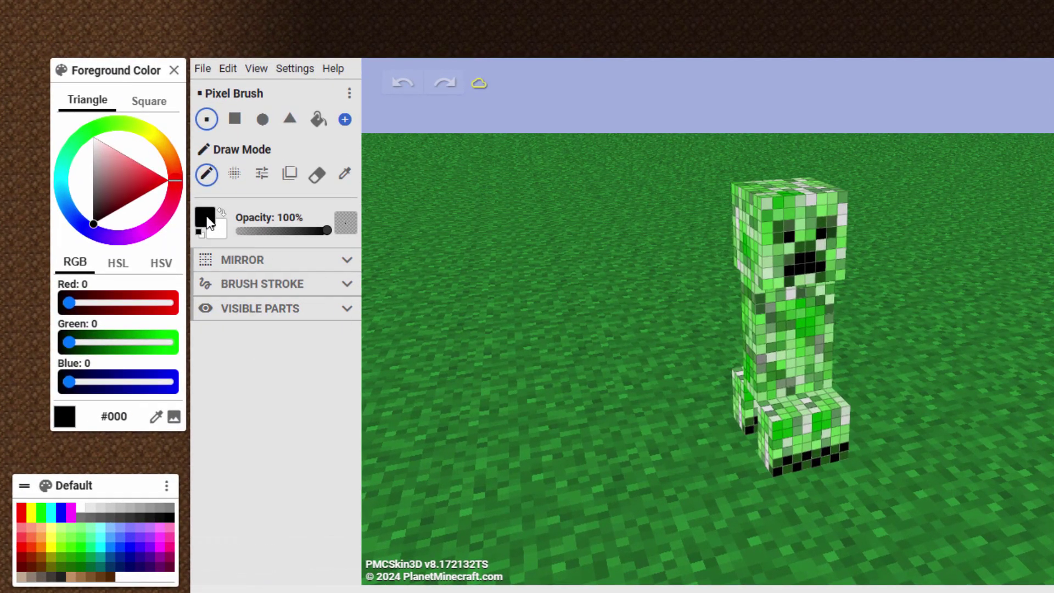
mouse_move(93, 223)
mouse_down()
mouse_move(116, 185)
mouse_move(104, 173)
mouse_move(131, 178)
mouse_move(113, 165)
mouse_move(110, 190)
mouse_move(101, 146)
mouse_move(103, 191)
mouse_move(107, 179)
mouse_move(161, 180)
mouse_move(103, 180)
mouse_move(171, 167)
mouse_move(138, 130)
mouse_move(91, 128)
mouse_up()
click(117, 166)
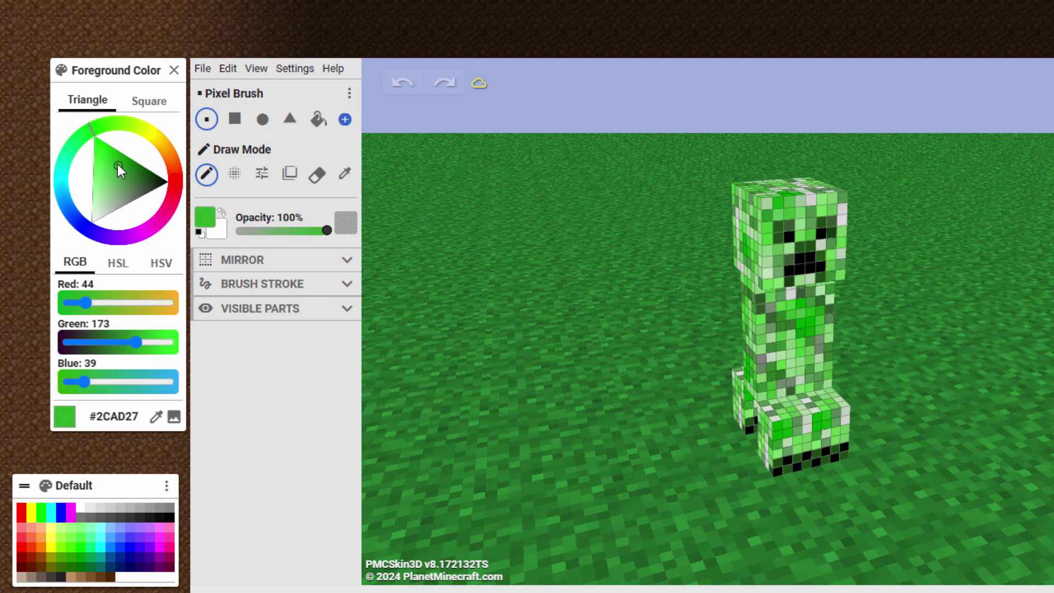
mouse_move(118, 163)
mouse_down()
mouse_move(124, 155)
mouse_move(117, 165)
mouse_move(133, 171)
mouse_up()
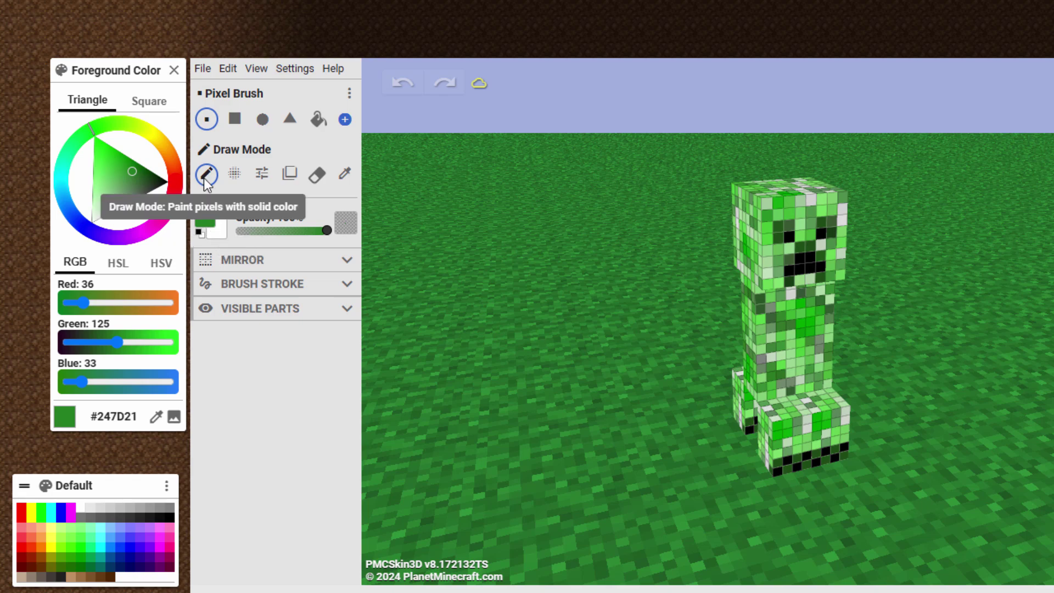
Step: Switch the brush to Noise Mode and speckle the face's rows and eye area dark green
click(234, 176)
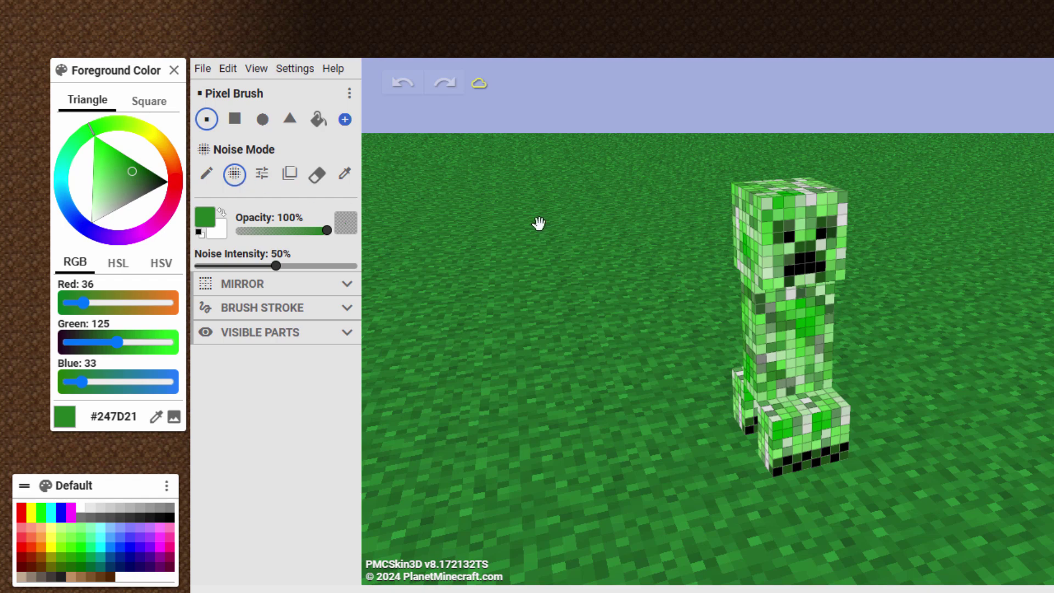
mouse_move(761, 206)
mouse_down()
mouse_move(839, 201)
mouse_move(769, 215)
mouse_move(833, 212)
mouse_move(839, 223)
mouse_move(773, 220)
mouse_move(770, 260)
mouse_move(777, 237)
mouse_up()
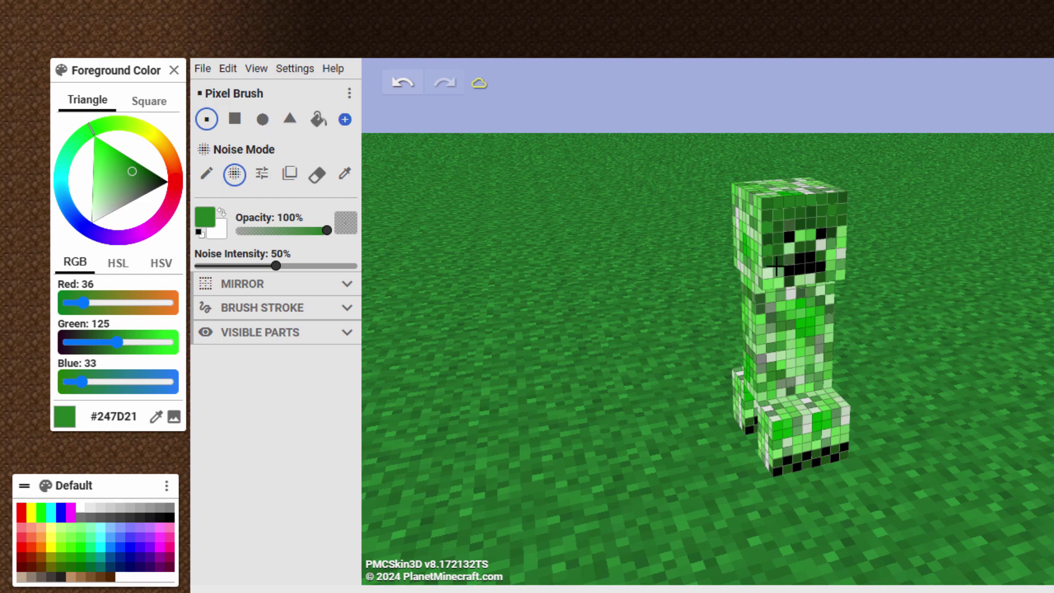
drag(769, 283, 835, 278)
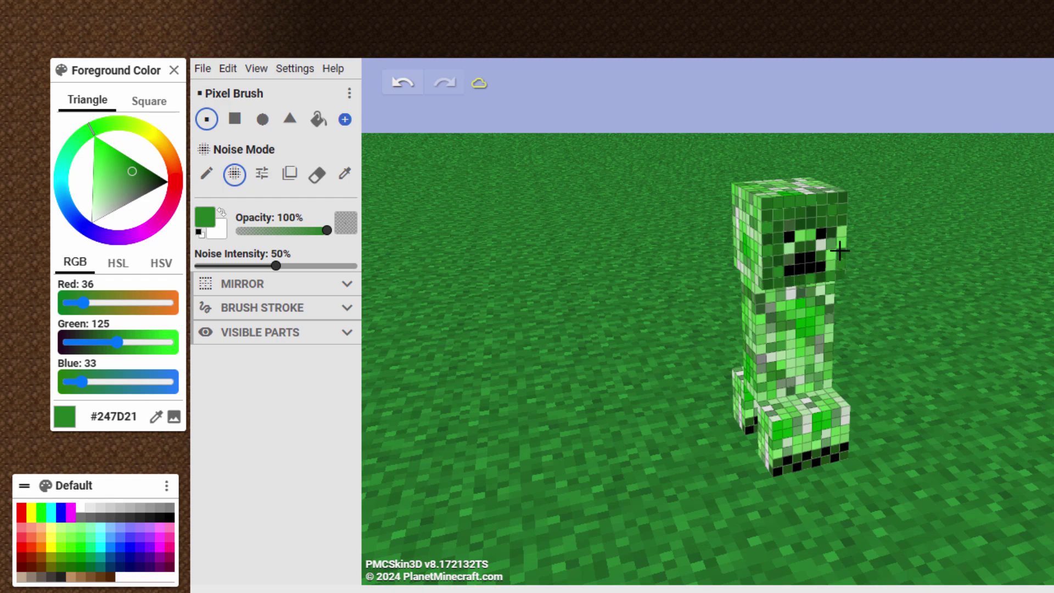
mouse_move(841, 235)
mouse_down()
mouse_move(826, 257)
mouse_move(804, 235)
mouse_up()
right_drag(800, 303, 748, 205)
mouse_move(763, 205)
mouse_down()
mouse_move(799, 208)
mouse_move(800, 220)
mouse_move(728, 218)
mouse_move(800, 229)
mouse_move(801, 243)
mouse_move(732, 239)
mouse_move(800, 261)
mouse_move(732, 261)
mouse_move(789, 272)
mouse_move(798, 289)
mouse_move(733, 277)
mouse_up()
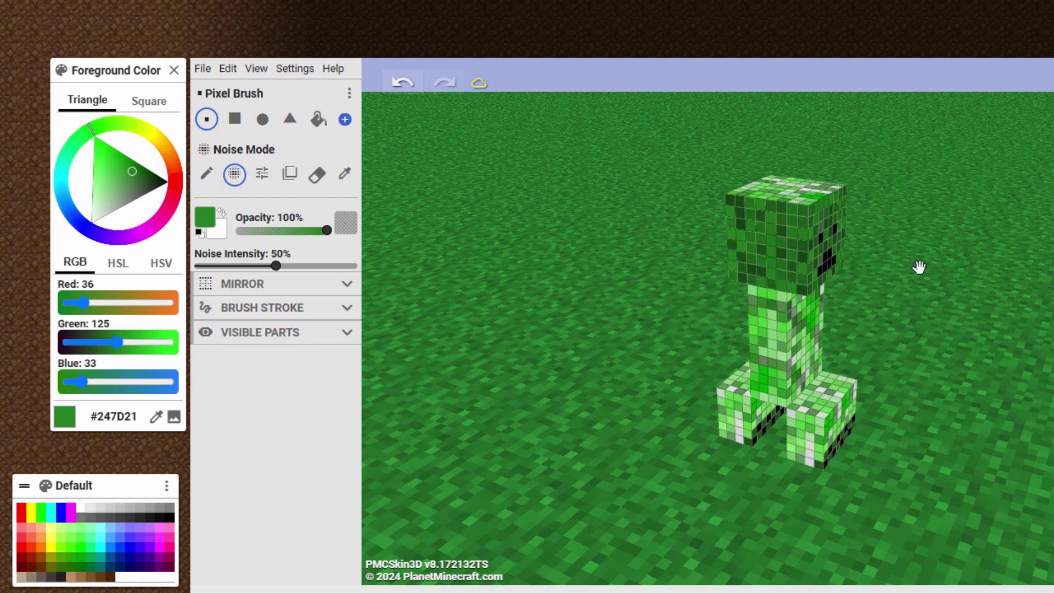
Step: Darken the head's bottom, top edges and remaining light pixels with #247D21 noise
mouse_move(917, 271)
mouse_down()
mouse_move(856, 307)
mouse_move(805, 287)
mouse_up()
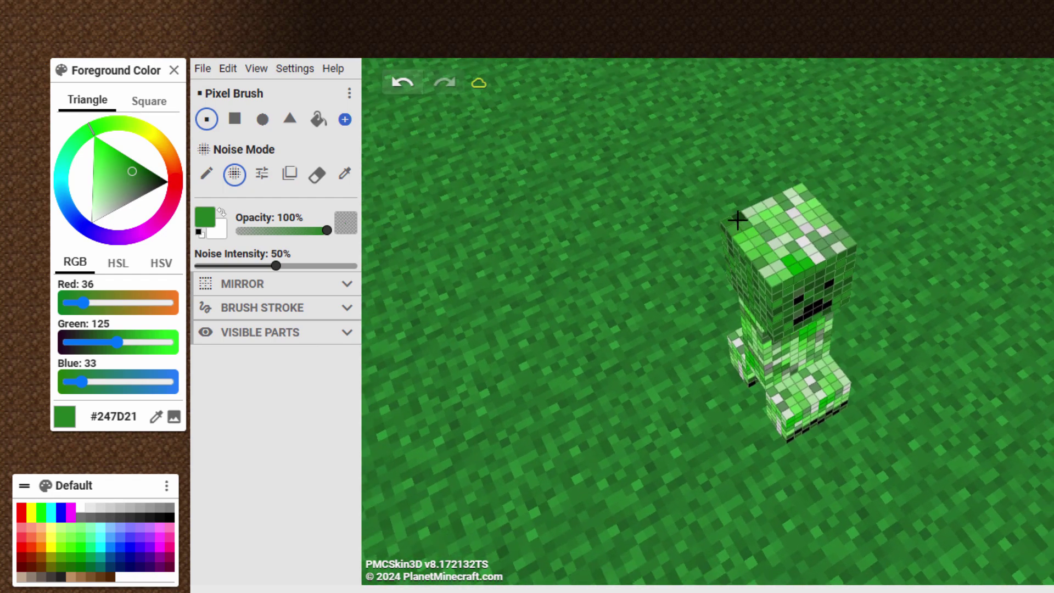
mouse_move(739, 219)
mouse_down()
mouse_move(806, 195)
mouse_move(735, 228)
mouse_move(812, 204)
mouse_move(767, 244)
mouse_move(826, 220)
mouse_move(833, 230)
mouse_move(761, 258)
mouse_move(784, 260)
mouse_up()
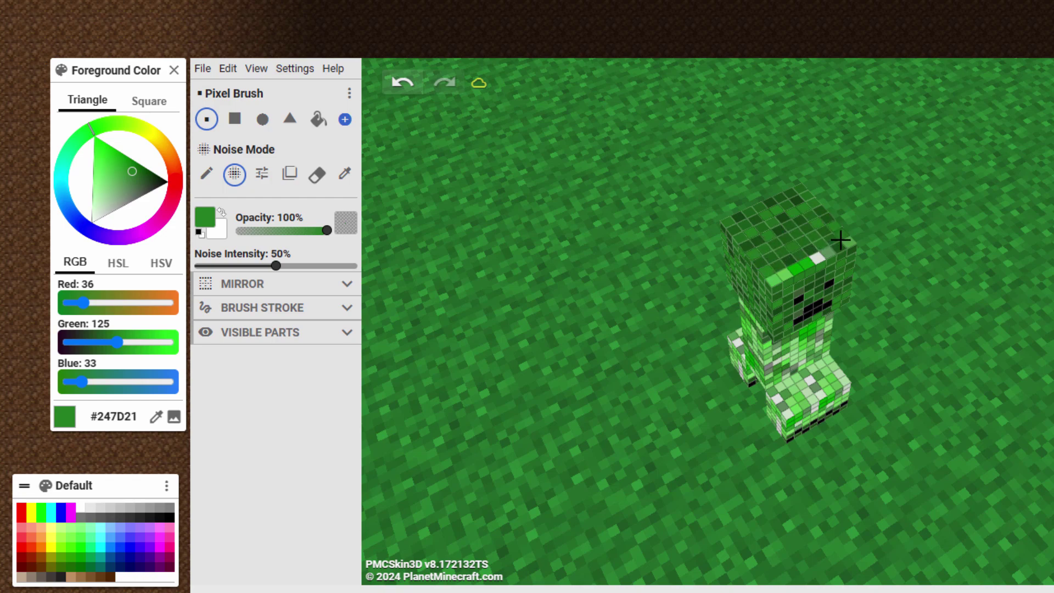
drag(840, 237, 780, 273)
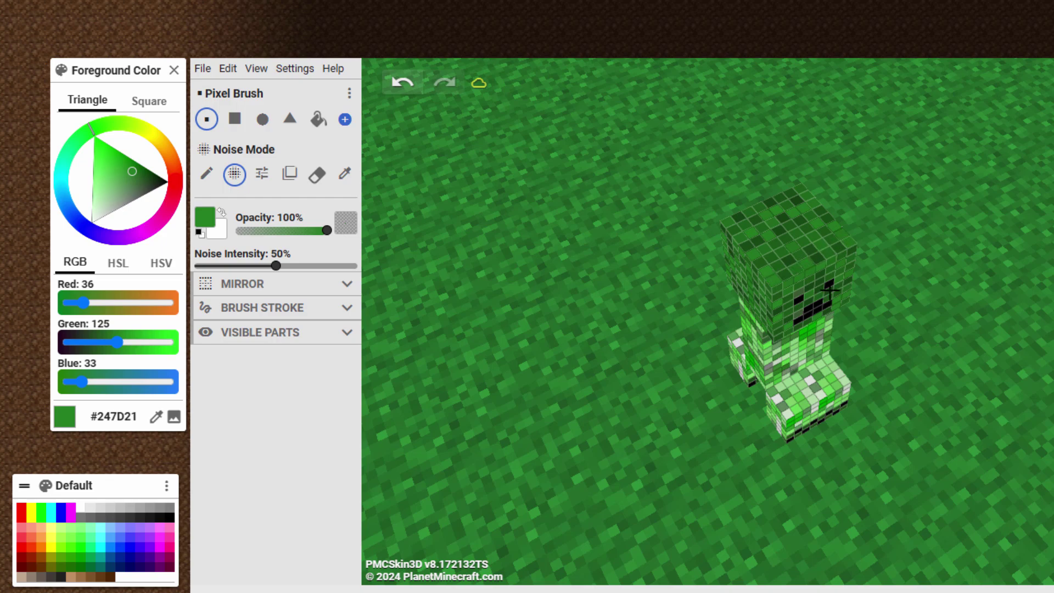
drag(882, 304, 786, 286)
mouse_move(957, 287)
mouse_down()
mouse_move(728, 316)
mouse_move(699, 304)
mouse_move(849, 201)
mouse_move(780, 230)
mouse_move(842, 219)
mouse_move(791, 247)
mouse_move(846, 252)
mouse_move(783, 281)
mouse_move(844, 273)
mouse_move(776, 300)
mouse_up()
mouse_move(689, 321)
mouse_down()
mouse_move(707, 327)
mouse_move(814, 281)
mouse_up()
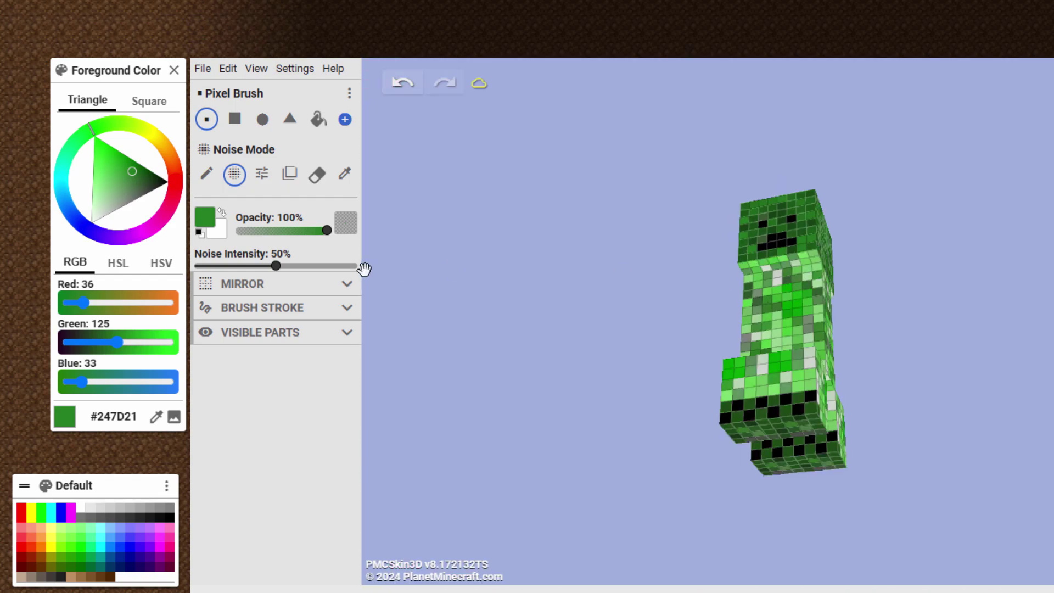
Step: Hide the Body part and noise-paint the head underside and leg tops dark green
click(348, 333)
click(223, 364)
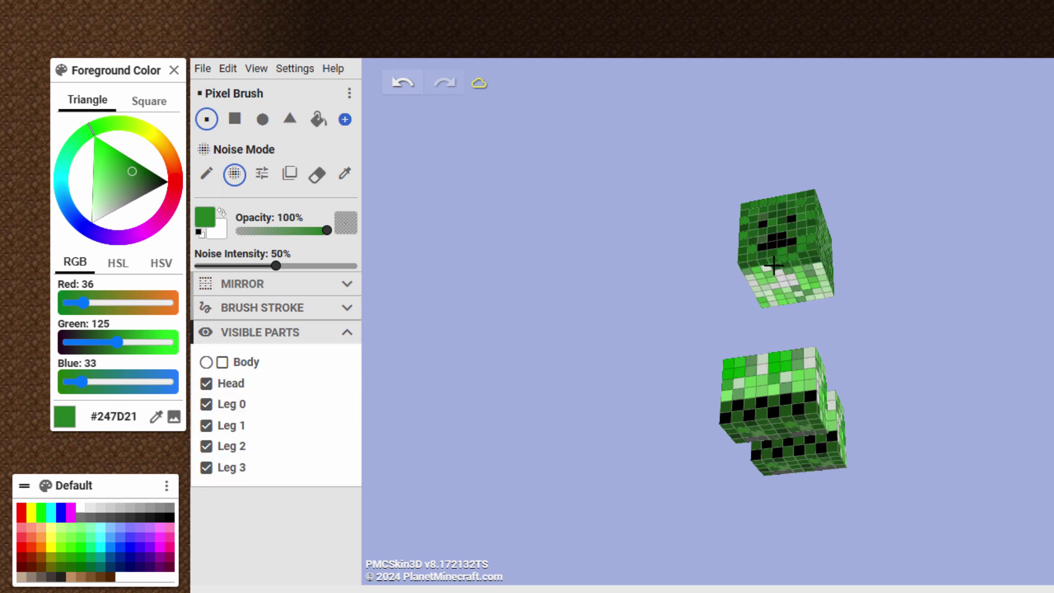
mouse_move(748, 269)
mouse_down()
mouse_move(816, 271)
mouse_move(751, 283)
mouse_move(799, 279)
mouse_move(760, 294)
mouse_move(793, 291)
mouse_up()
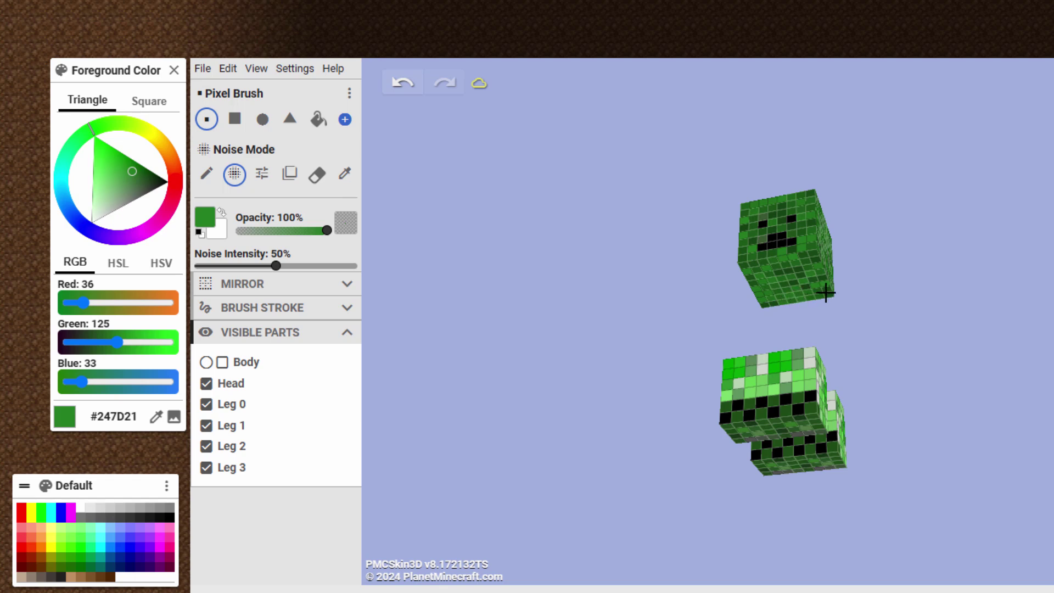
drag(920, 238, 912, 385)
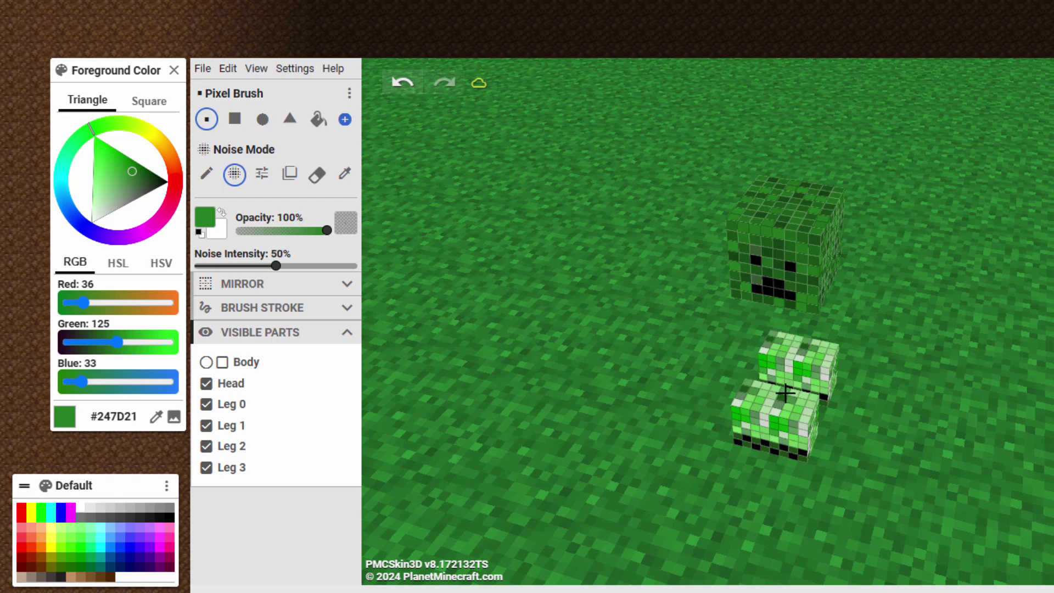
mouse_move(785, 393)
mouse_down()
mouse_move(809, 403)
mouse_move(784, 403)
mouse_move(806, 408)
mouse_move(778, 411)
mouse_up()
Step: Darken the bright pixels on the fronts of the creeper's legs with #247D21 noise
drag(833, 450, 862, 266)
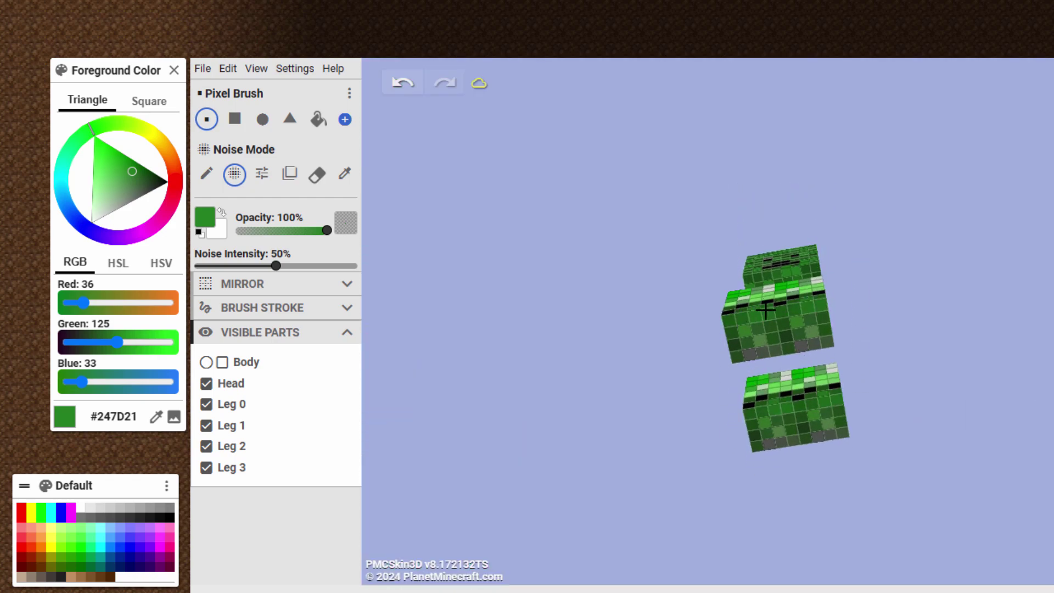
drag(724, 352, 882, 423)
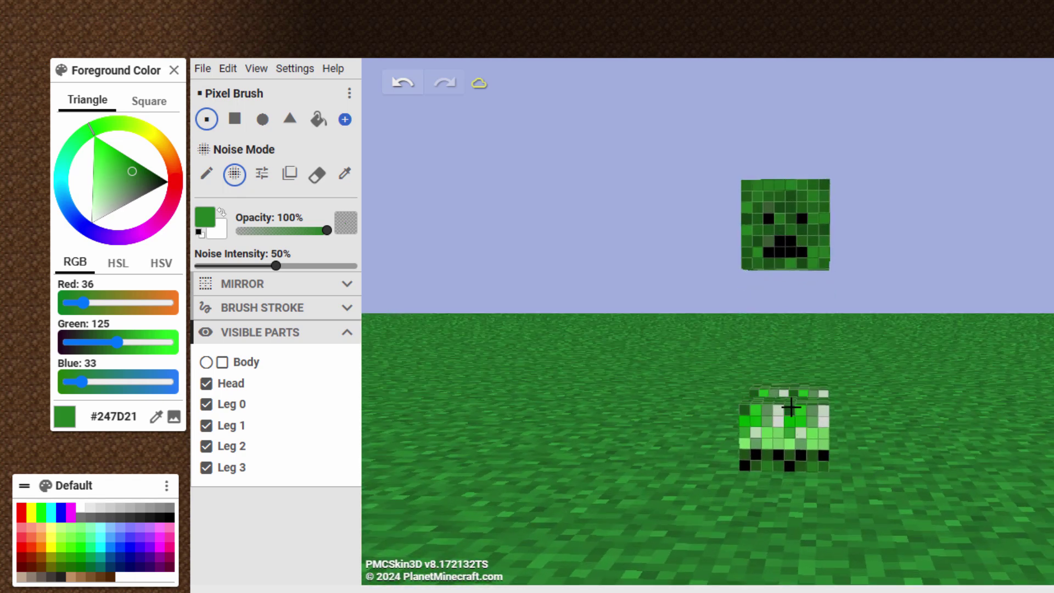
mouse_move(790, 406)
mouse_down()
mouse_move(785, 424)
mouse_move(800, 432)
mouse_move(740, 443)
mouse_up()
mouse_move(768, 483)
mouse_down()
mouse_move(835, 492)
mouse_move(713, 470)
mouse_move(739, 422)
mouse_up()
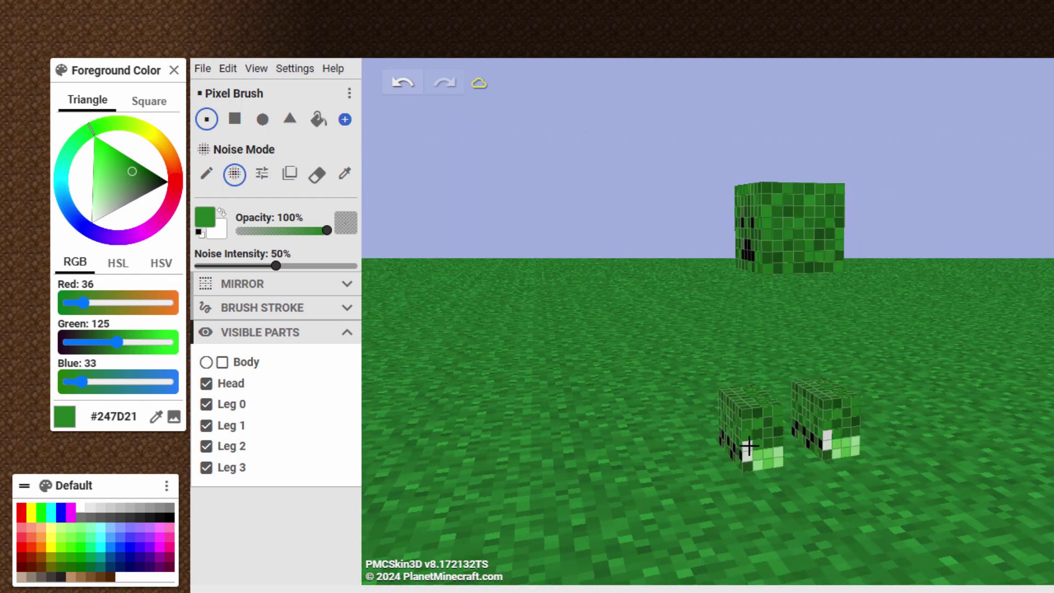
drag(757, 463, 776, 496)
mouse_move(798, 412)
mouse_down()
mouse_move(812, 433)
mouse_move(783, 442)
mouse_move(816, 457)
mouse_move(807, 462)
mouse_move(783, 461)
mouse_move(789, 430)
mouse_move(768, 421)
mouse_move(798, 428)
mouse_move(765, 429)
mouse_move(761, 449)
mouse_move(767, 465)
mouse_move(795, 469)
mouse_up()
right_drag(795, 470, 582, 433)
Step: Show the Body, hide the Head, and noise-paint the body's front darker green
click(223, 363)
click(207, 383)
right_drag(698, 457, 863, 313)
mouse_move(799, 298)
mouse_down()
mouse_move(773, 315)
mouse_move(804, 322)
mouse_move(769, 333)
mouse_move(807, 341)
mouse_move(790, 370)
mouse_up()
mouse_move(790, 370)
right_down()
mouse_move(908, 369)
mouse_move(920, 426)
mouse_move(780, 366)
right_up()
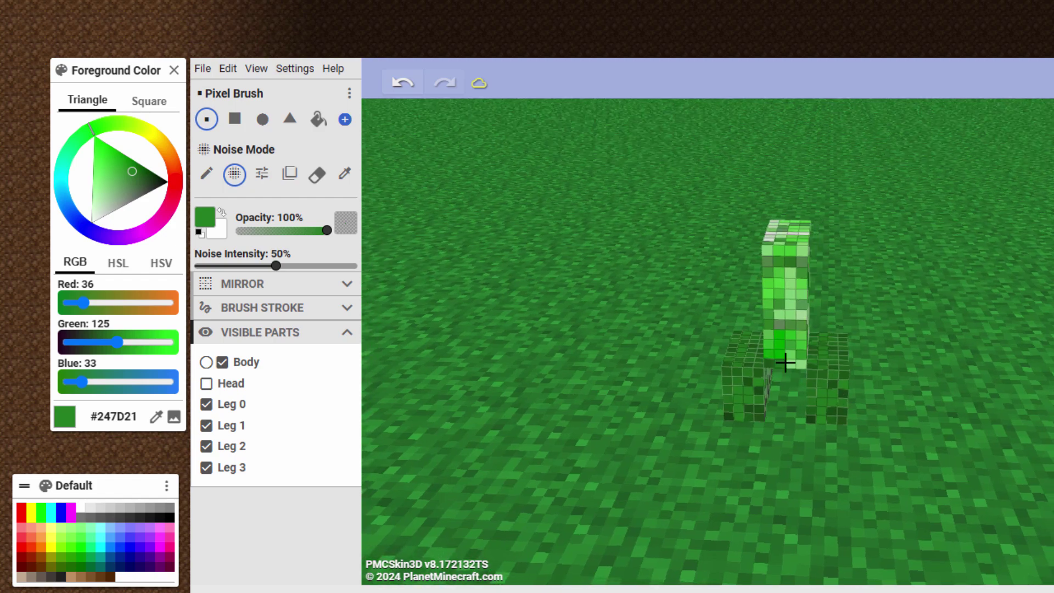
mouse_move(787, 363)
mouse_down()
mouse_move(768, 334)
mouse_move(798, 343)
mouse_move(801, 328)
mouse_move(772, 324)
mouse_move(772, 310)
mouse_move(800, 307)
mouse_move(768, 303)
mouse_move(768, 293)
mouse_move(799, 286)
mouse_move(775, 283)
mouse_up()
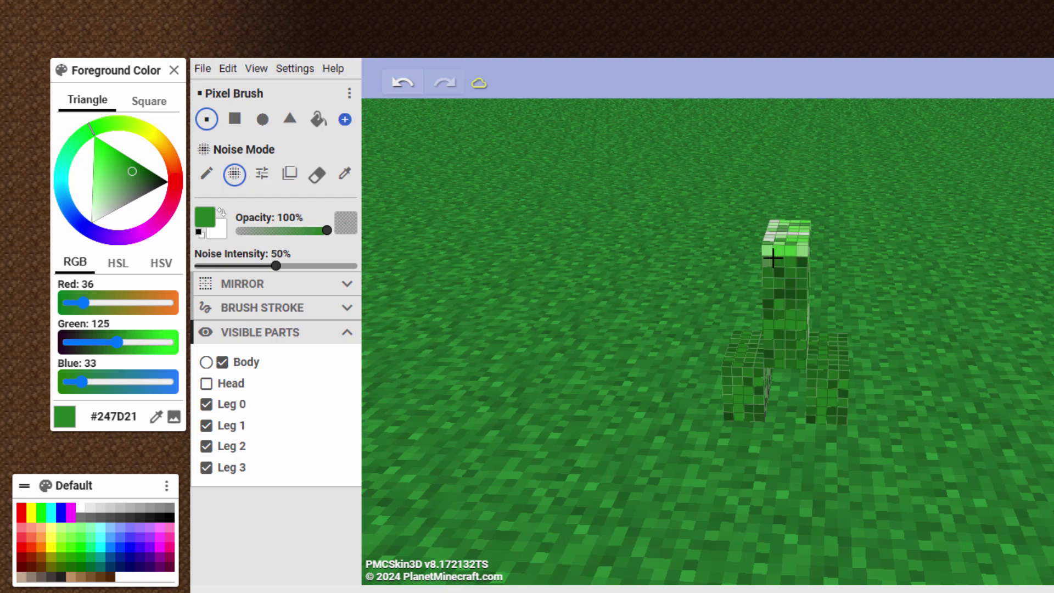
Step: Darken the body's top and remaining light pixels, then show the Head again
mouse_move(930, 300)
mouse_down()
mouse_move(933, 324)
mouse_move(731, 331)
mouse_move(745, 302)
mouse_move(796, 265)
mouse_move(761, 268)
mouse_move(830, 273)
mouse_move(755, 291)
mouse_move(757, 300)
mouse_move(827, 294)
mouse_move(753, 313)
mouse_move(829, 302)
mouse_move(824, 316)
mouse_move(759, 328)
mouse_move(819, 324)
mouse_move(758, 347)
mouse_move(827, 347)
mouse_move(786, 354)
mouse_up()
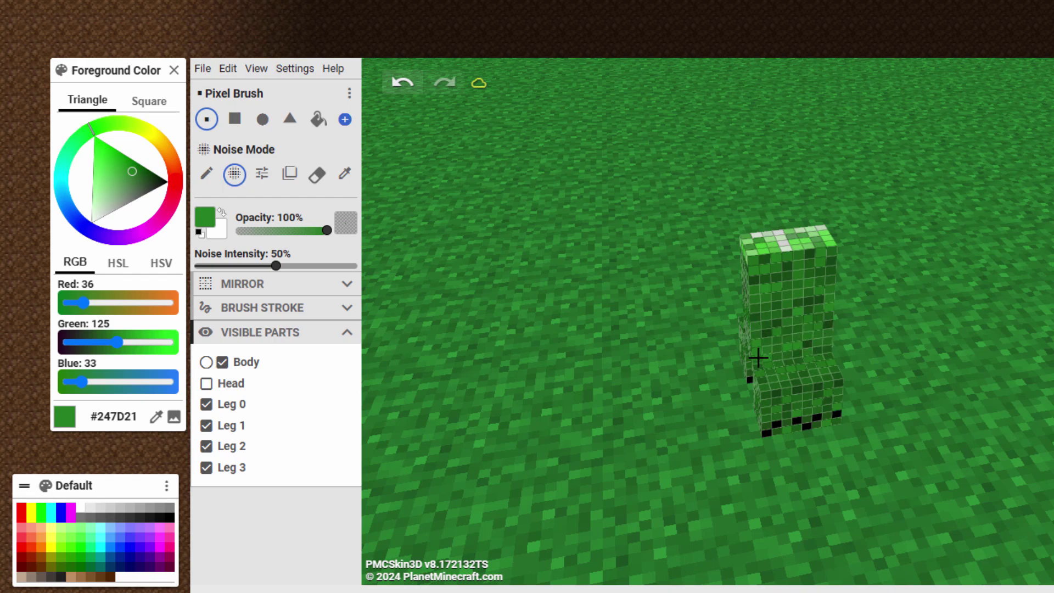
drag(905, 291, 808, 284)
mouse_move(744, 263)
mouse_down()
mouse_move(830, 263)
mouse_move(744, 277)
mouse_move(823, 281)
mouse_move(746, 296)
mouse_up()
click(206, 383)
mouse_move(653, 423)
mouse_down()
mouse_move(978, 439)
mouse_move(688, 390)
mouse_move(804, 304)
mouse_move(762, 322)
mouse_move(802, 317)
mouse_move(780, 333)
mouse_move(798, 345)
mouse_move(773, 354)
mouse_move(771, 379)
mouse_move(791, 400)
mouse_up()
mouse_move(791, 401)
right_down()
mouse_move(748, 405)
mouse_move(702, 324)
right_up()
mouse_move(777, 273)
mouse_down()
mouse_move(821, 274)
mouse_move(754, 292)
mouse_move(812, 294)
mouse_move(755, 306)
mouse_move(828, 322)
mouse_move(755, 329)
mouse_move(808, 332)
mouse_move(746, 372)
mouse_move(821, 376)
mouse_move(775, 387)
mouse_up()
right_drag(753, 387, 628, 340)
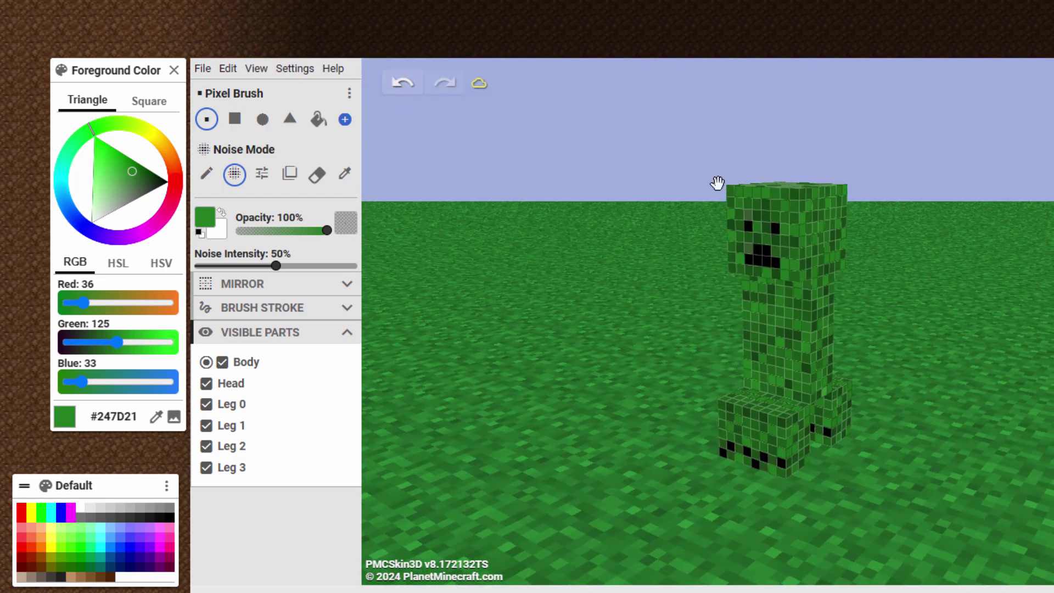
Step: Save the skin to file as pmcskin3d-creeper.png in C:\Pack
click(204, 68)
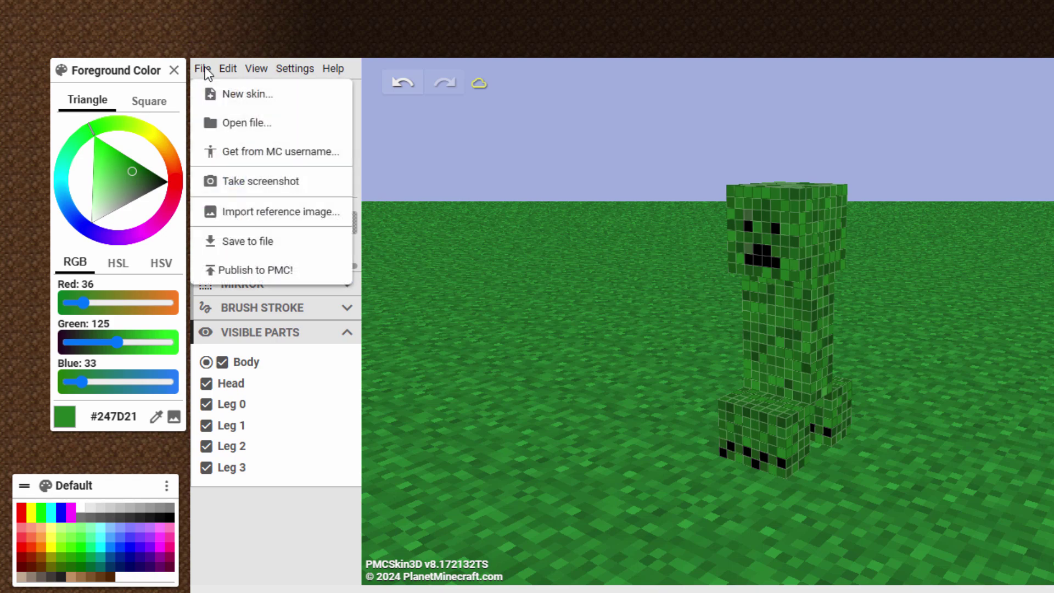
click(257, 242)
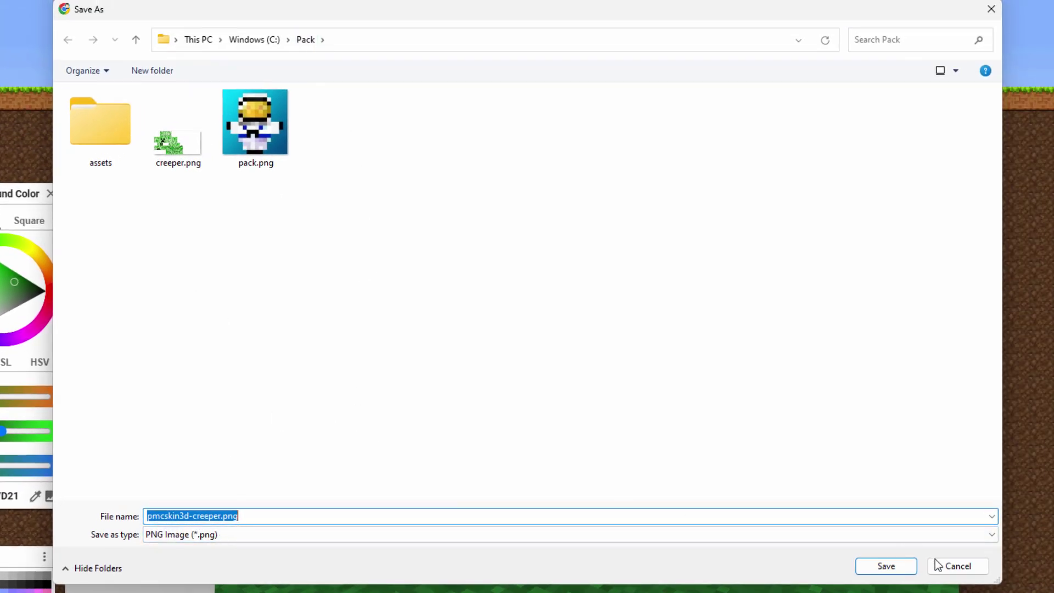
click(889, 567)
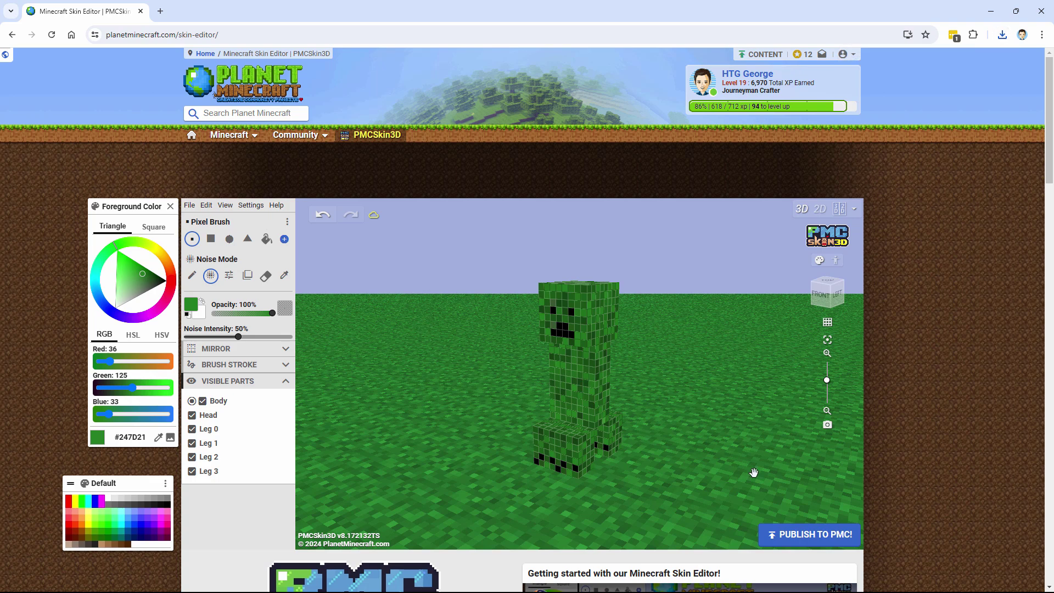
Step: Start a Planet Minecraft submission titled 'Better Creeper Camoflage' in the Faithful category
click(810, 534)
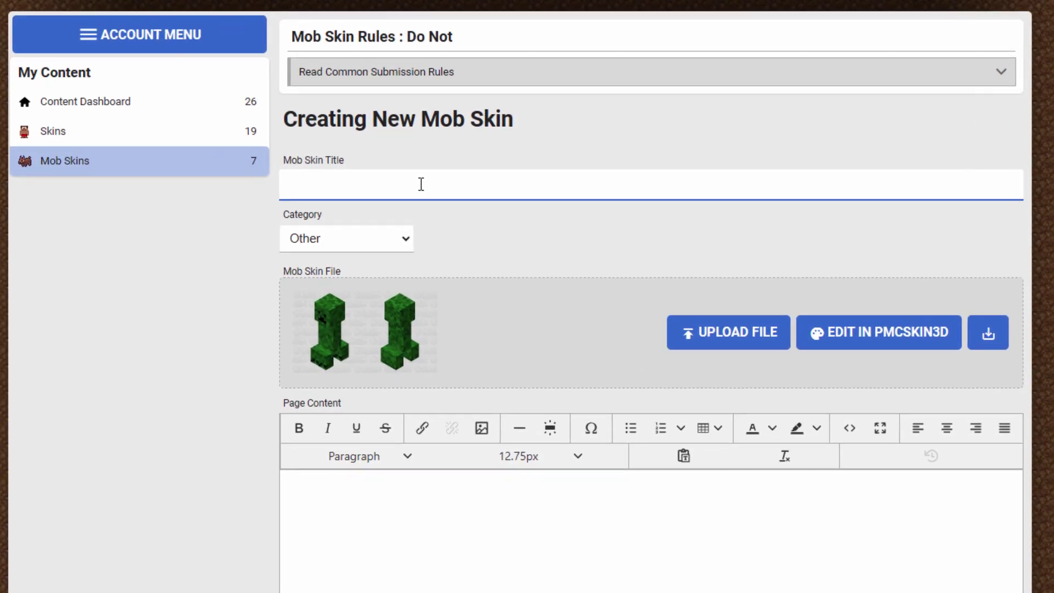
text(Better Creeper Camoflage)
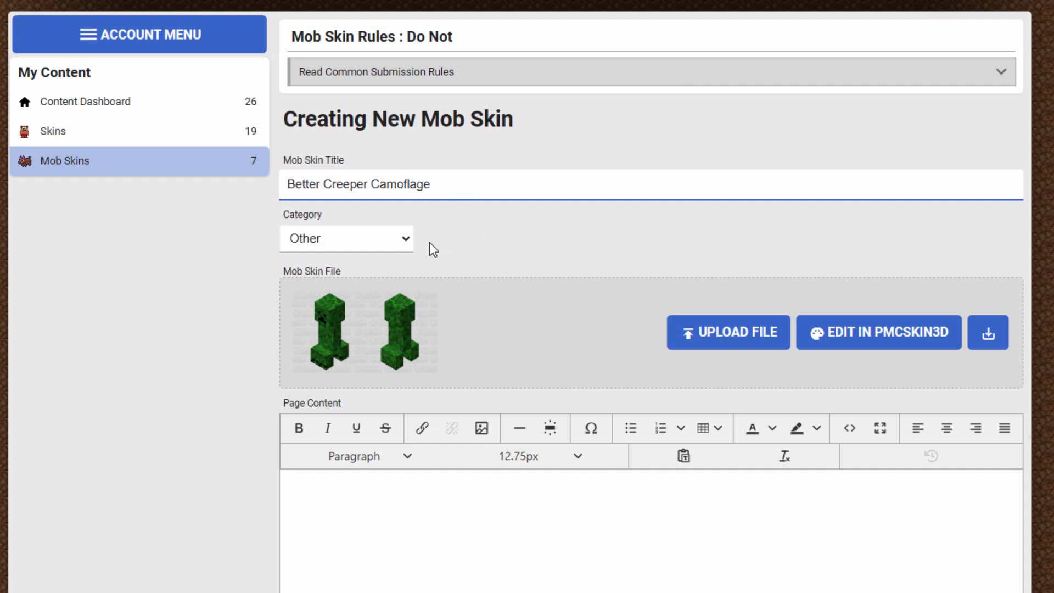
click(404, 240)
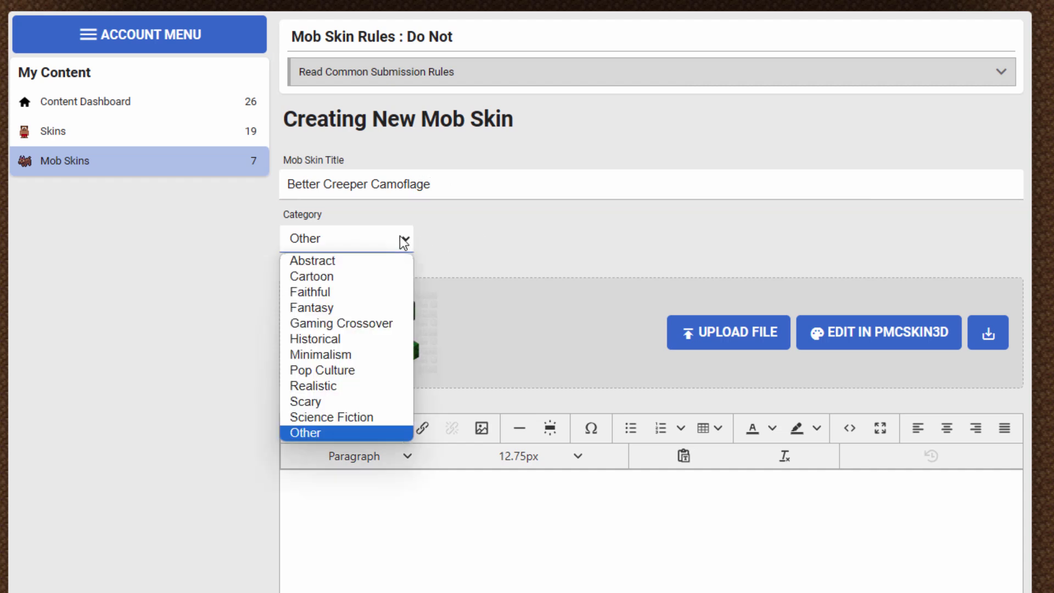
click(396, 291)
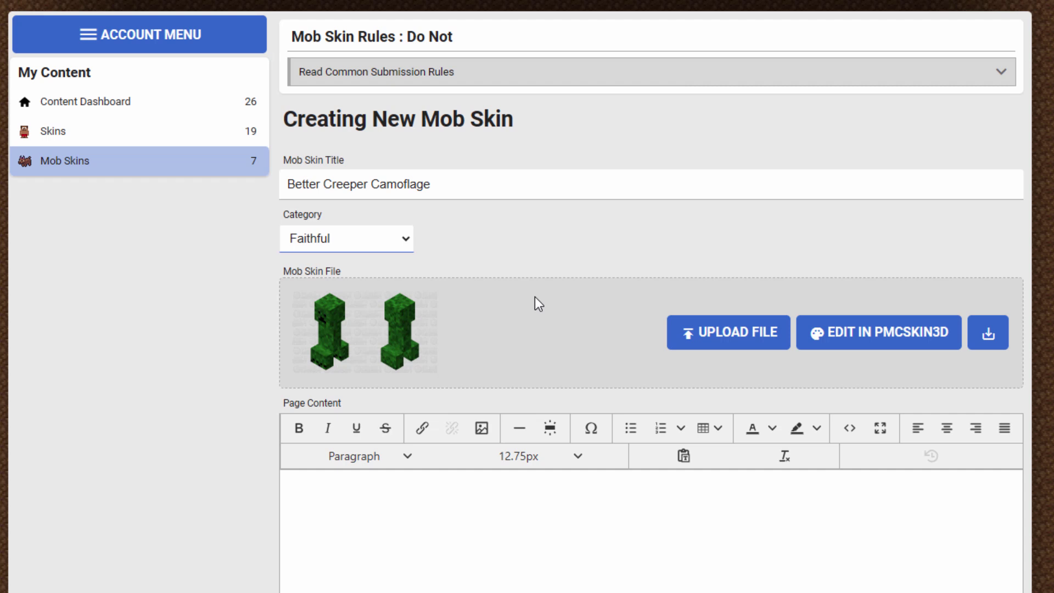
Step: Write a description saying the creeper is reworked to camouflage and hide better
scroll(494, 285, down, 5)
click(360, 244)
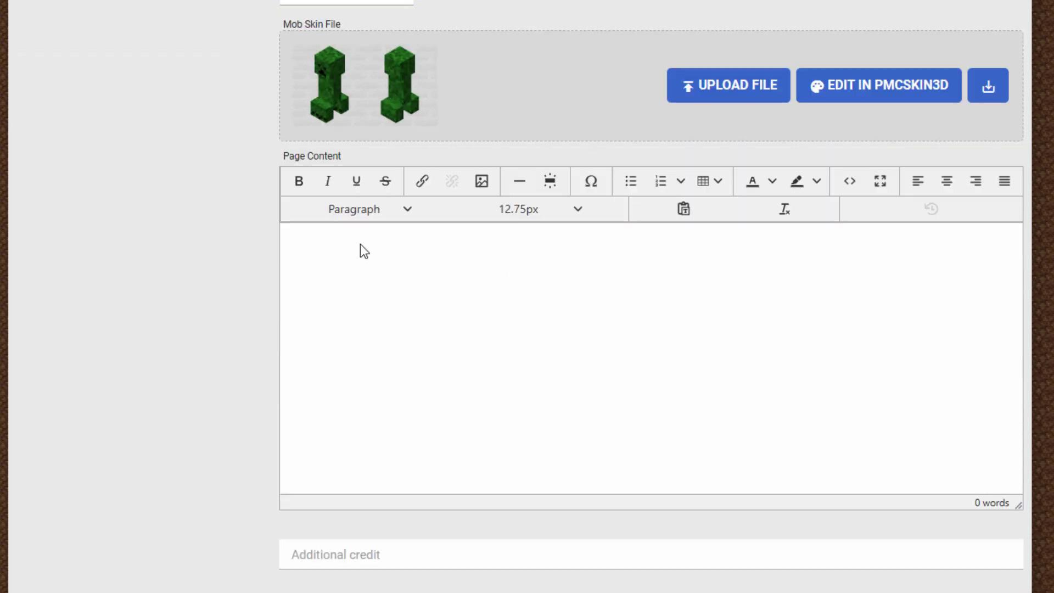
text(A repair)
text(t of the current creeper )
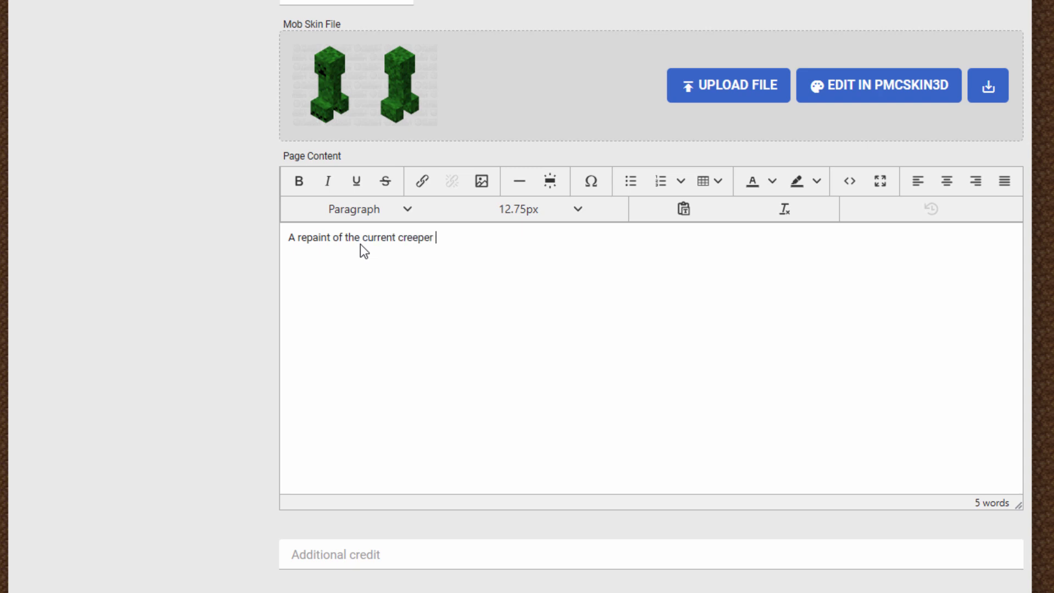
text(so that it has better camoflage and hides better in the game.)
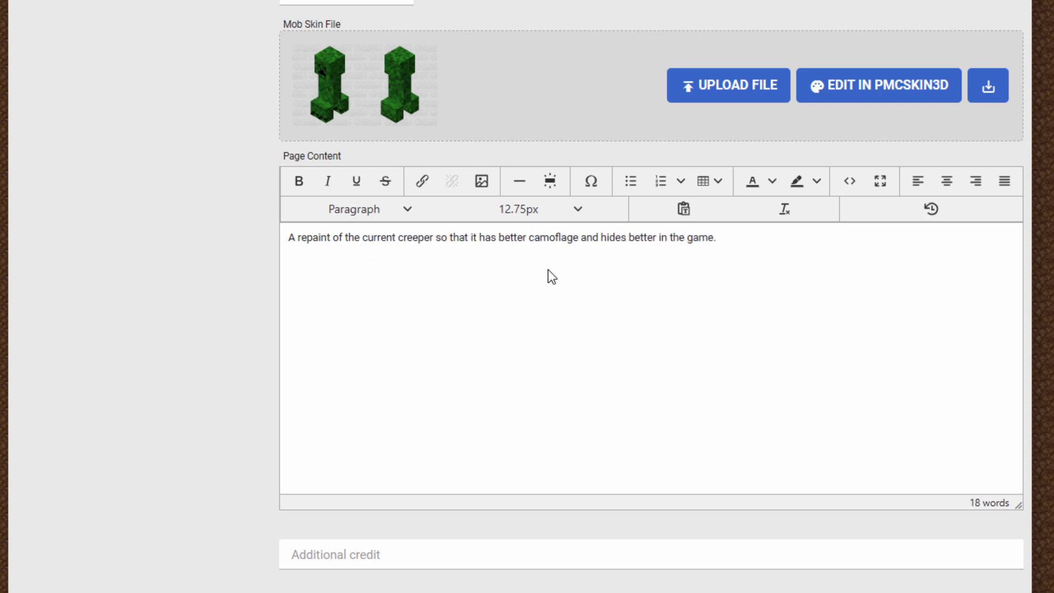
scroll(552, 276, down, 8)
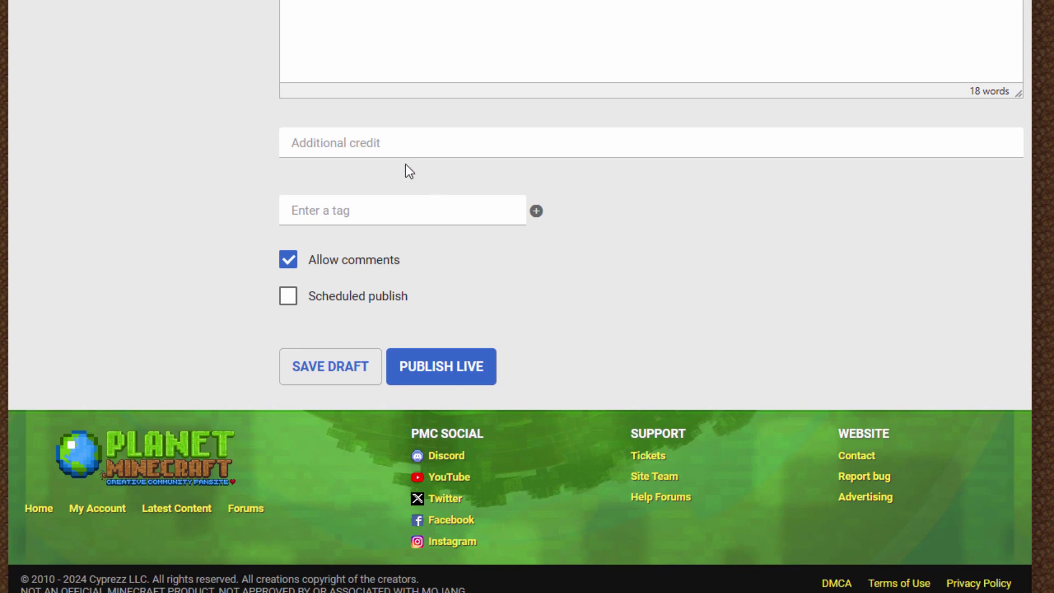
click(442, 142)
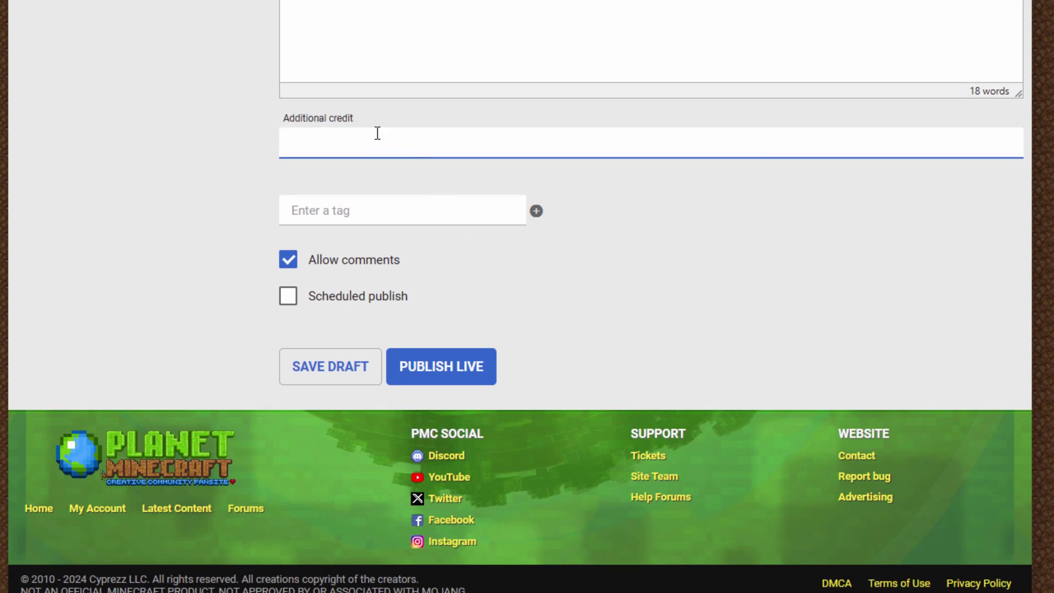
Step: Add the tags creeper, mobskin, mobskins and camoflage to the submission
click(233, 126)
click(424, 207)
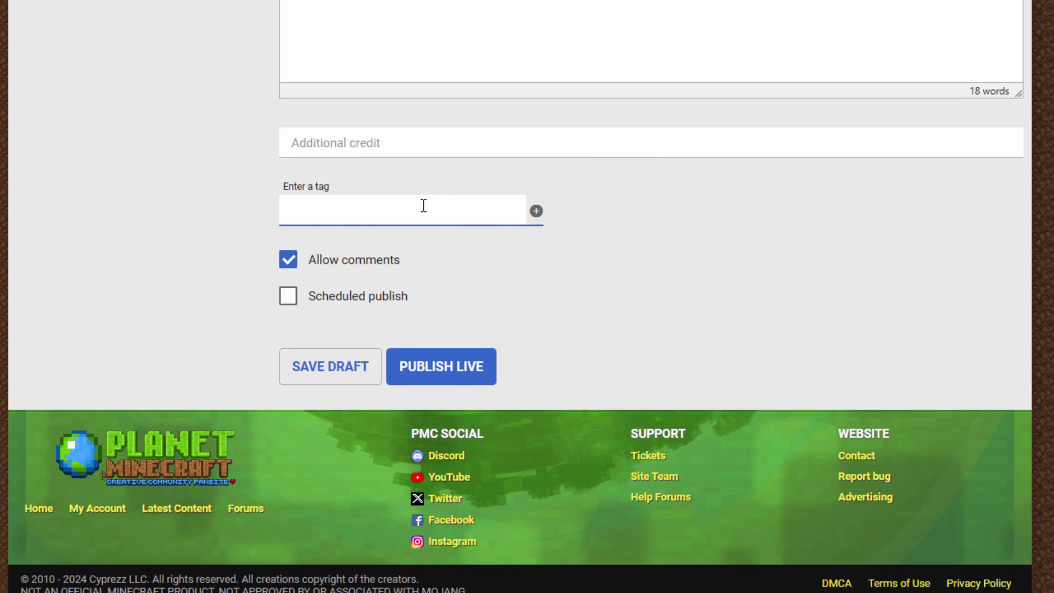
text(creeper)
click(360, 238)
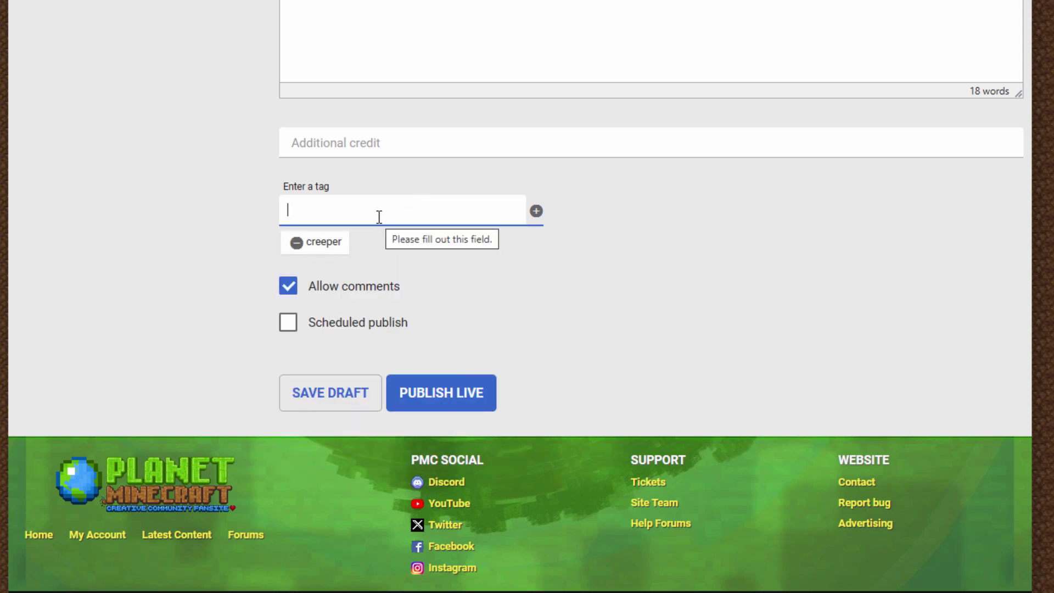
text(mob)
click(322, 254)
text(mobskins)
click(338, 235)
text(camoflage)
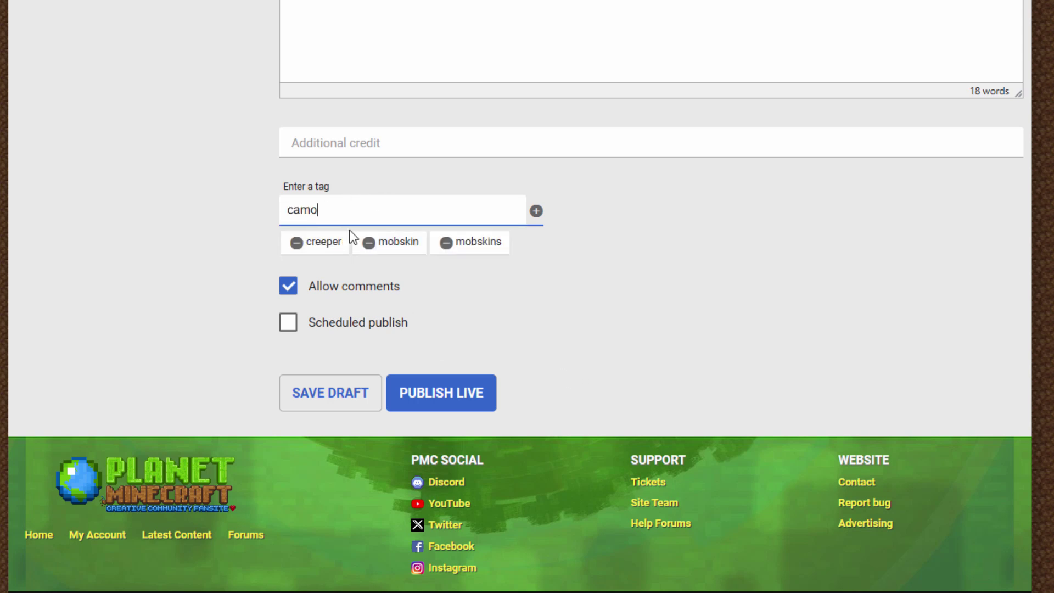
click(328, 241)
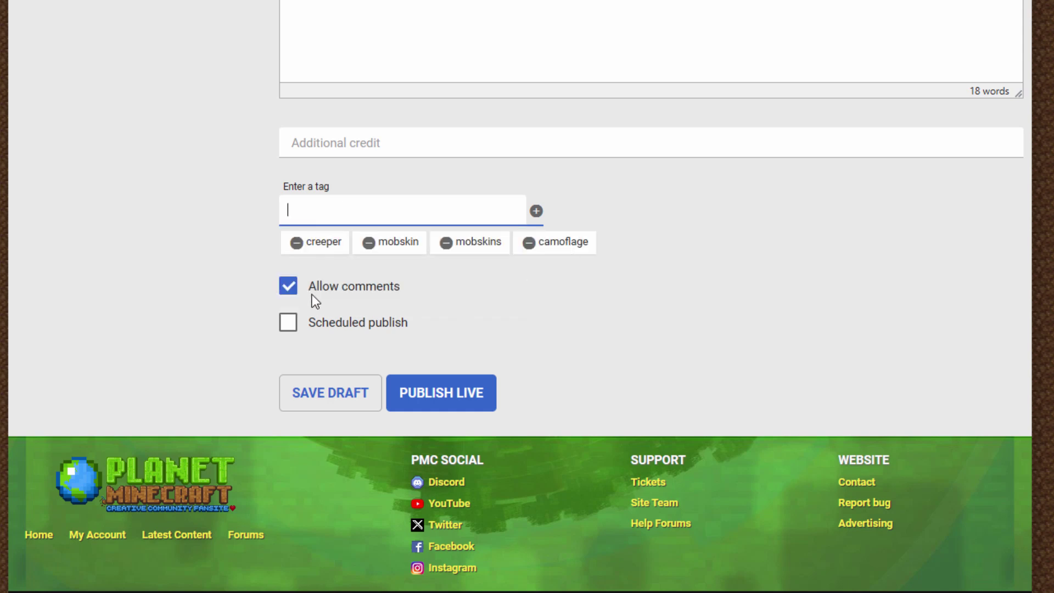
Step: Publish the skin live and preview it on several backgrounds, ending on savanna
click(449, 398)
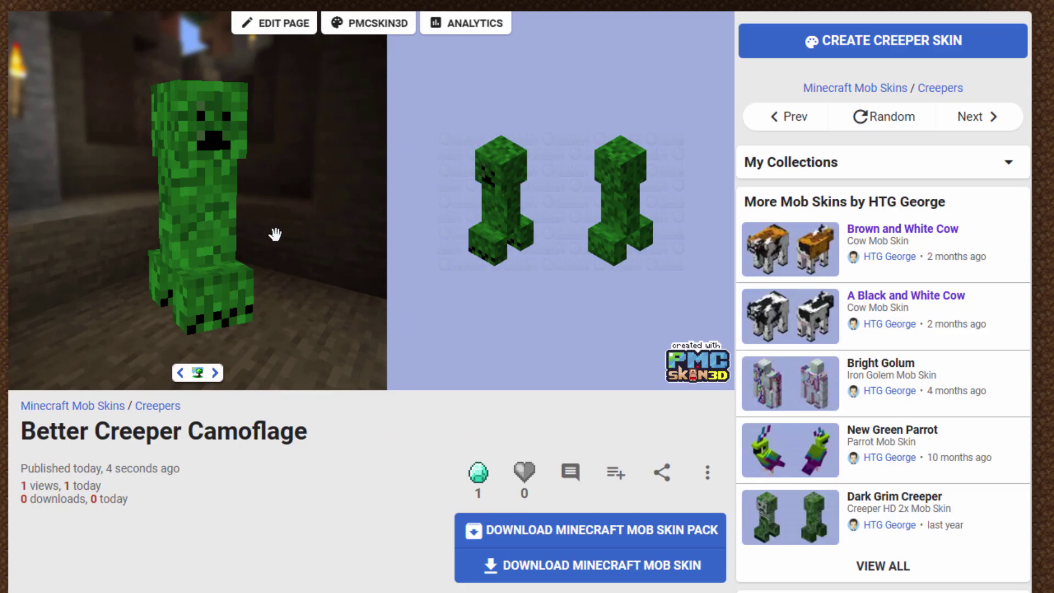
click(216, 373)
click(215, 374)
click(215, 374)
click(215, 373)
click(215, 373)
drag(125, 312, 305, 206)
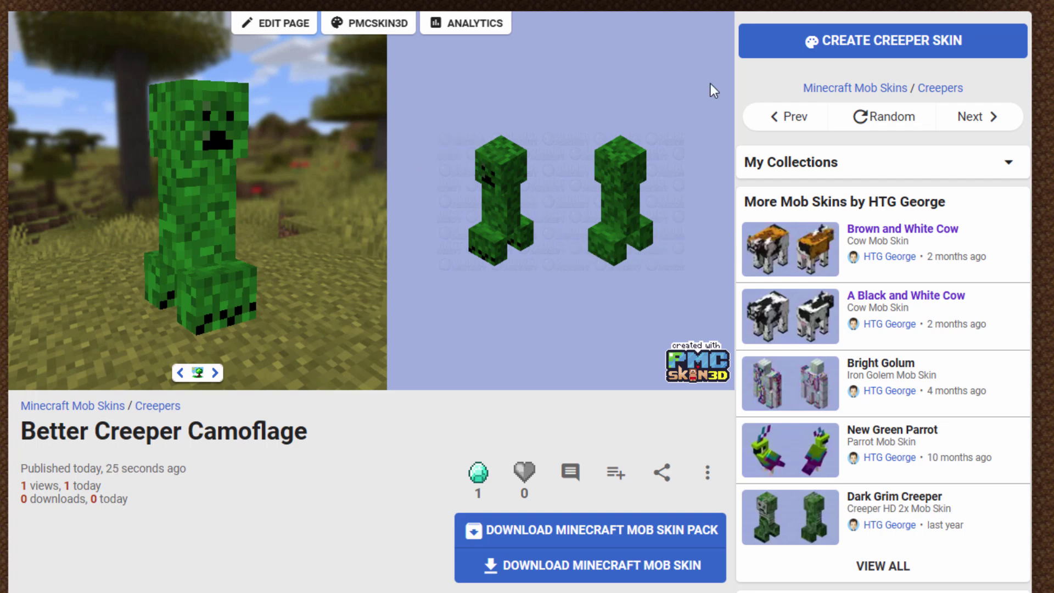
Step: Delete the old pack.mcmeta file from the Pack folder
scroll(638, 277, down, 4)
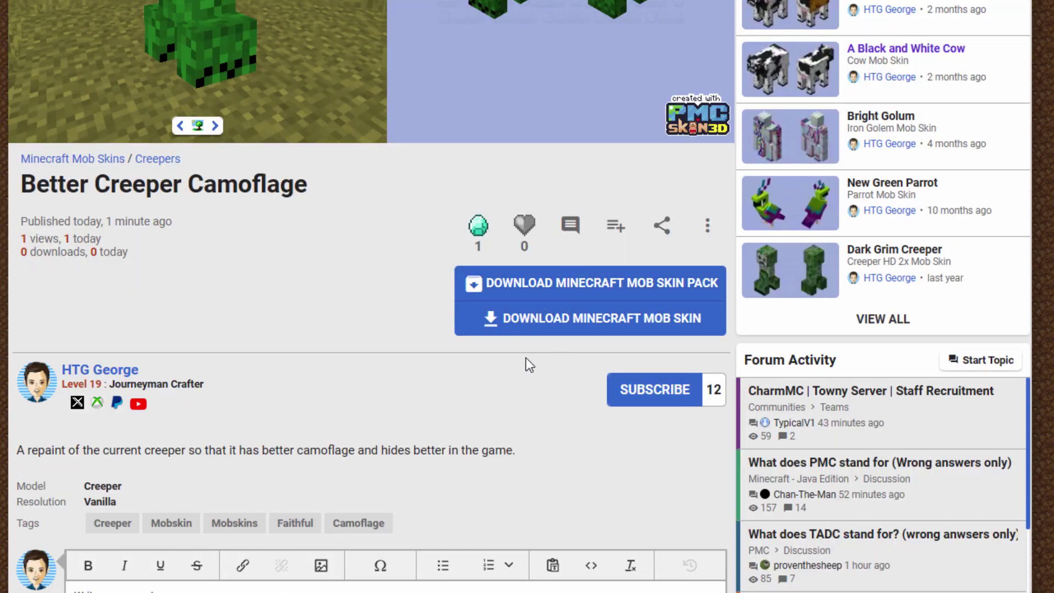
scroll(370, 277, up, 4)
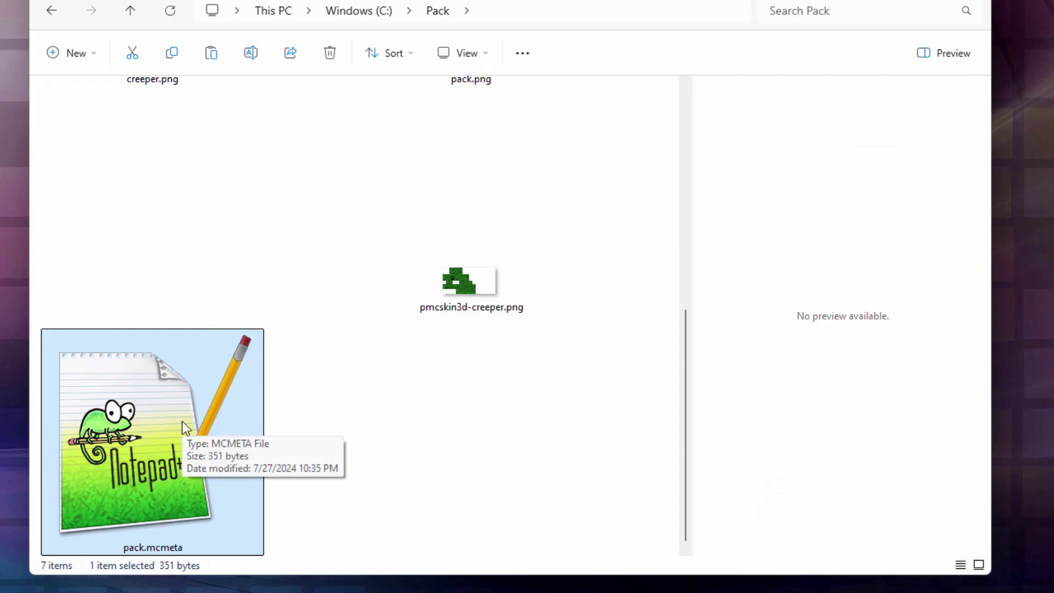
key(Delete)
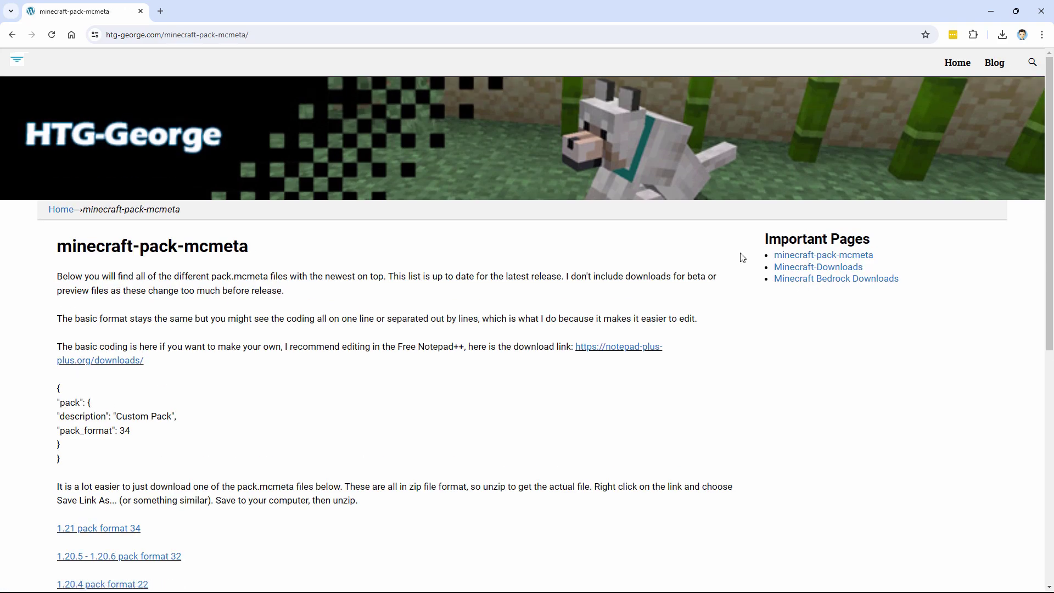
Step: Review the pack.mcmeta JSON example on the HTG-George page
scroll(324, 253, down, 1)
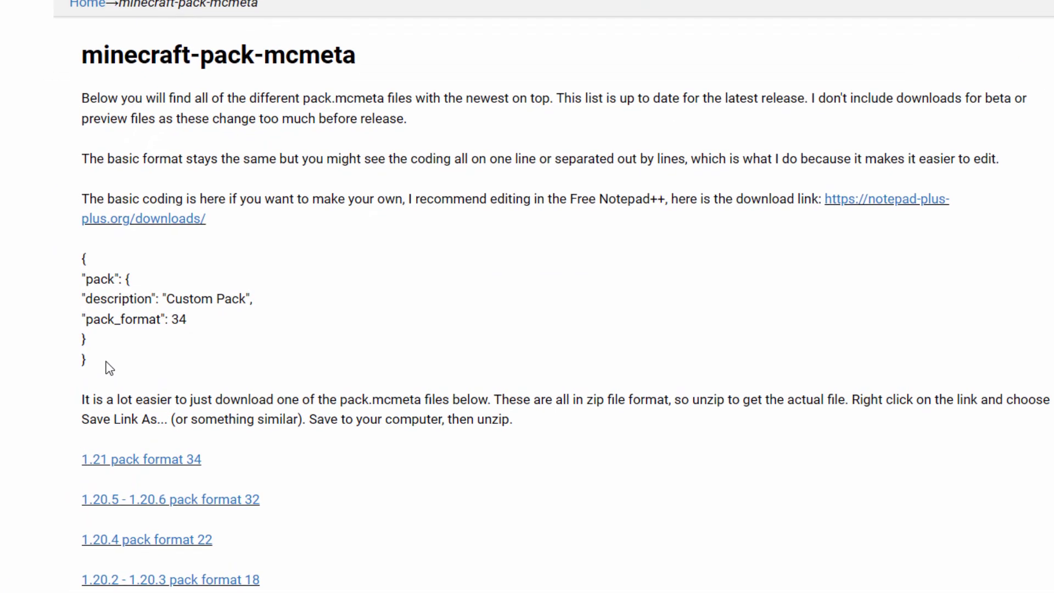
drag(65, 439, 62, 412)
drag(93, 320, 217, 374)
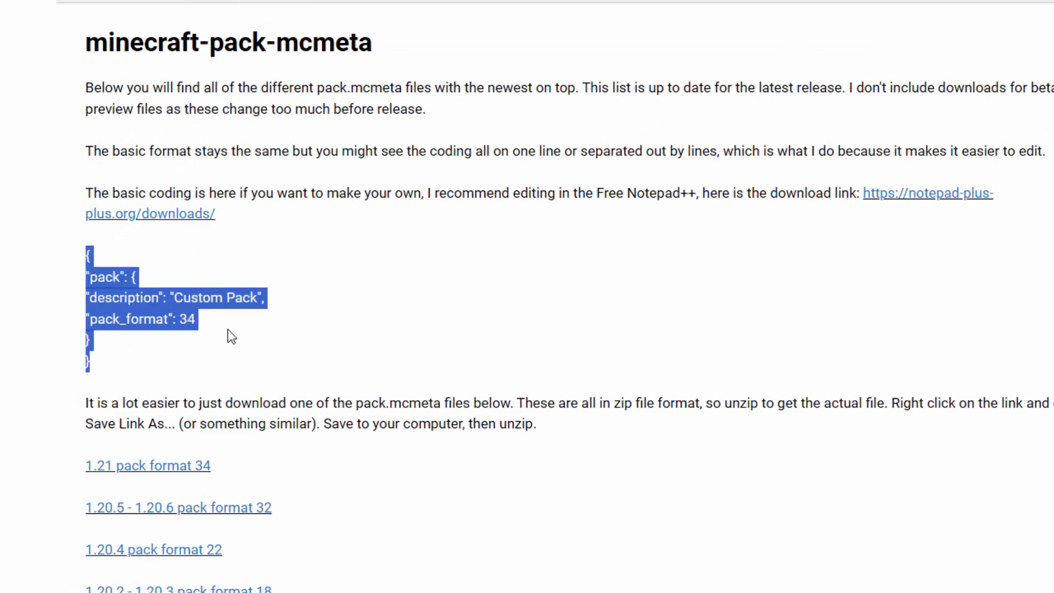
click(135, 316)
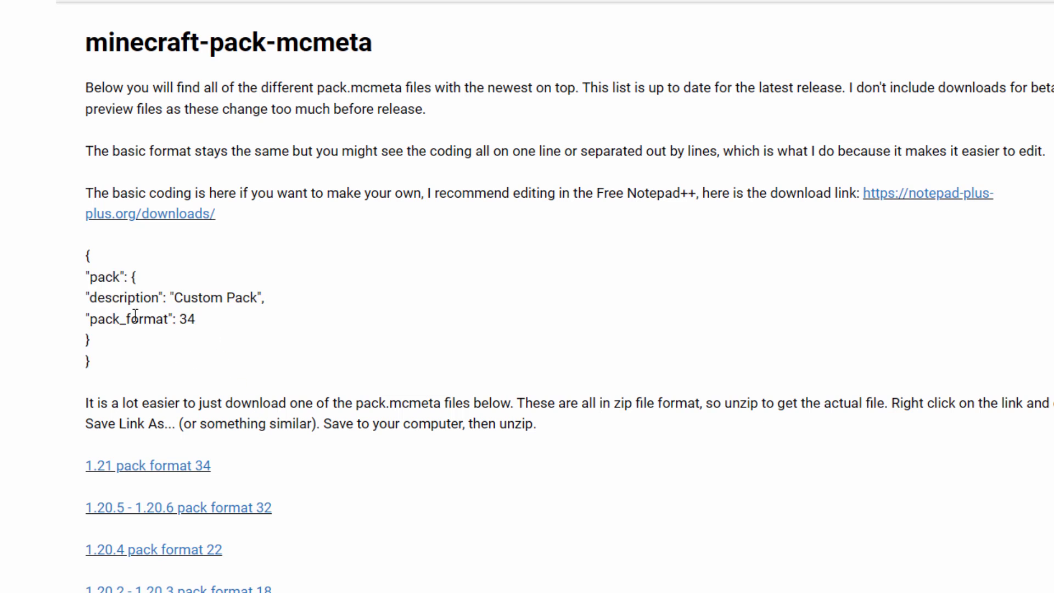
Step: Save the '1.21 pack format 34' zip download into C:\Pack
click(174, 474)
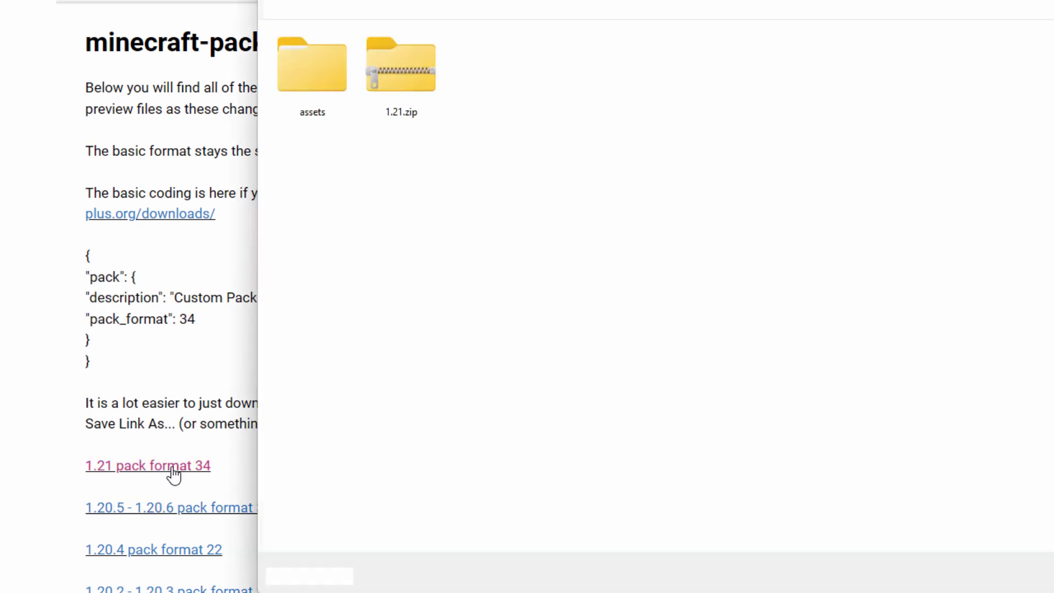
key(Return)
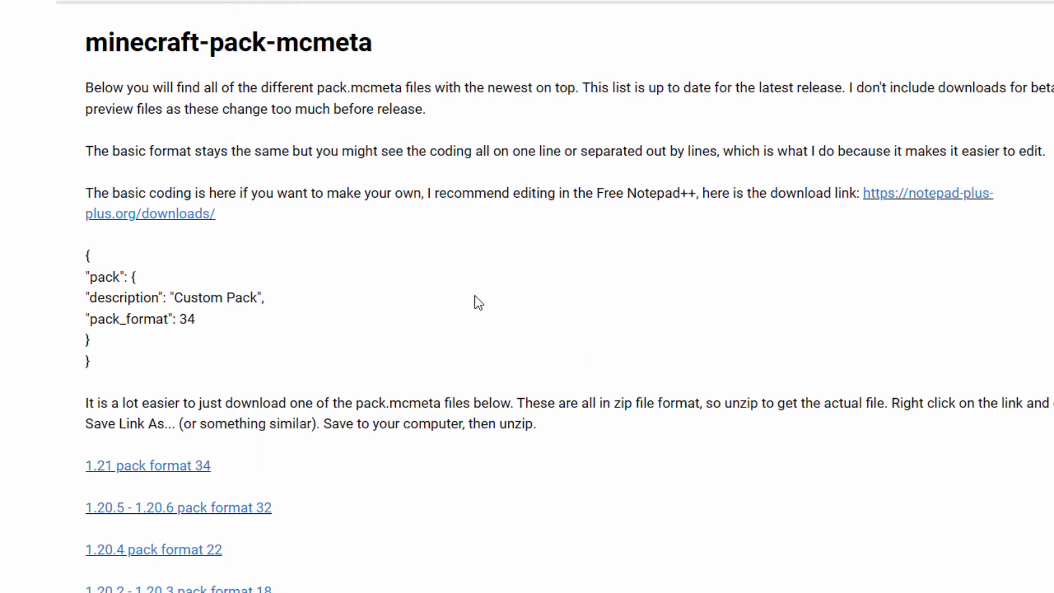
scroll(478, 302, down, 6)
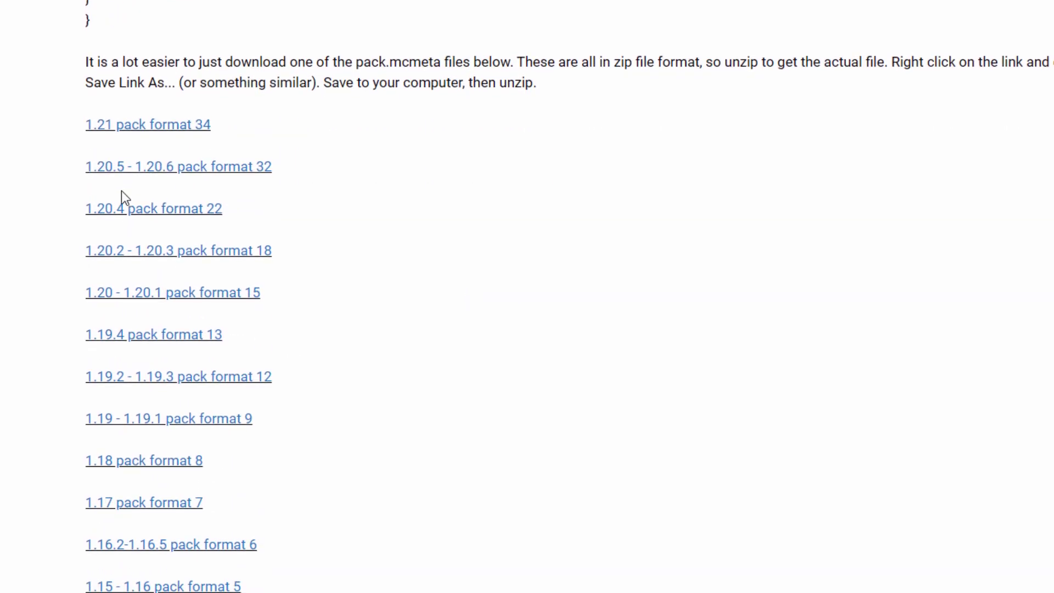
scroll(124, 203, down, 1)
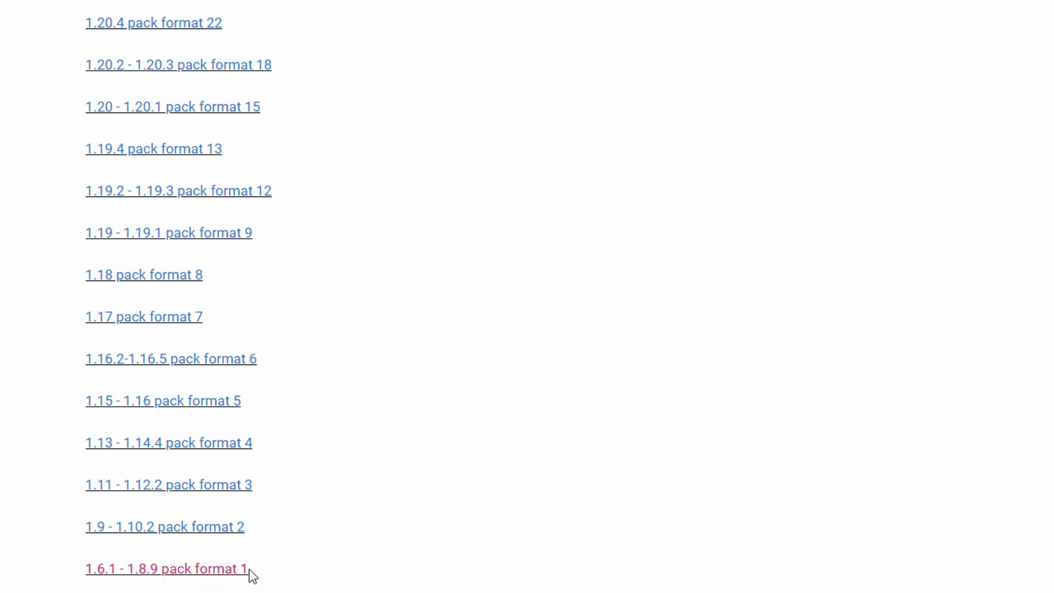
scroll(312, 506, up, 5)
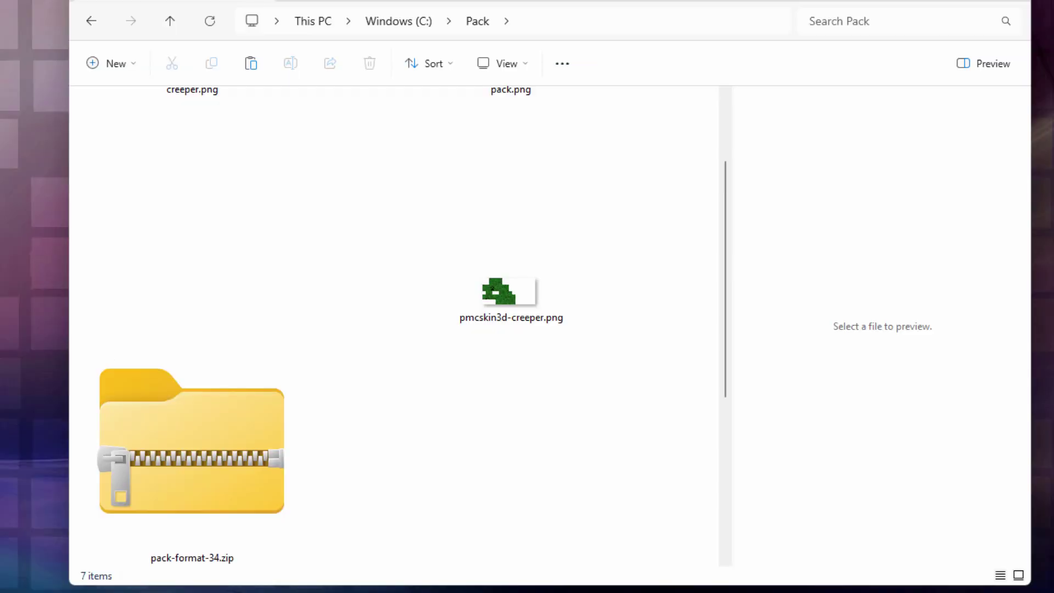
Step: Copy pack.mcmeta from pack-format-34.zip into the Pack folder, then delete the zip
click(182, 446)
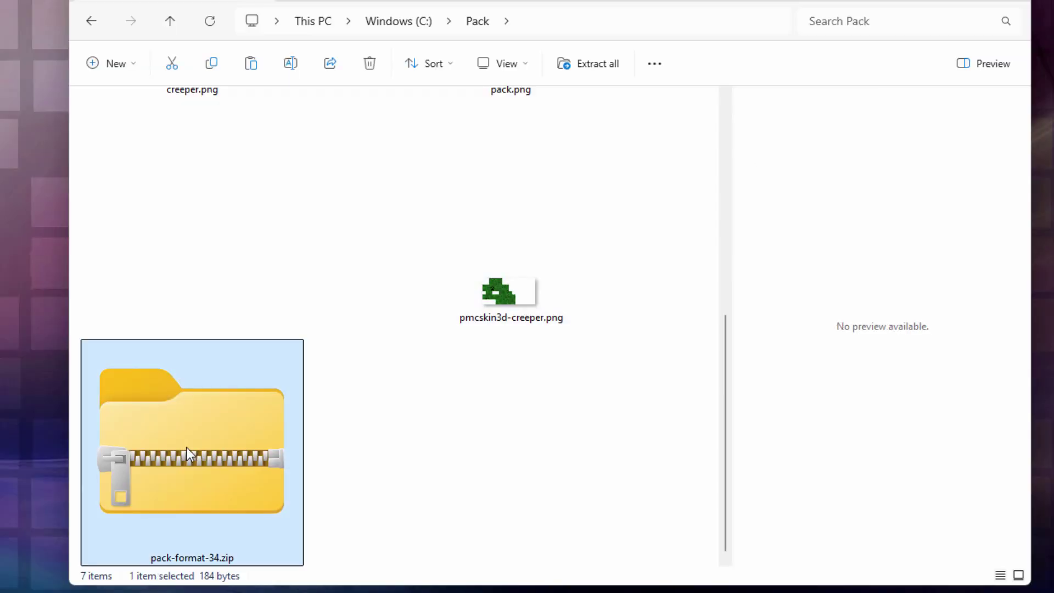
right_click(194, 447)
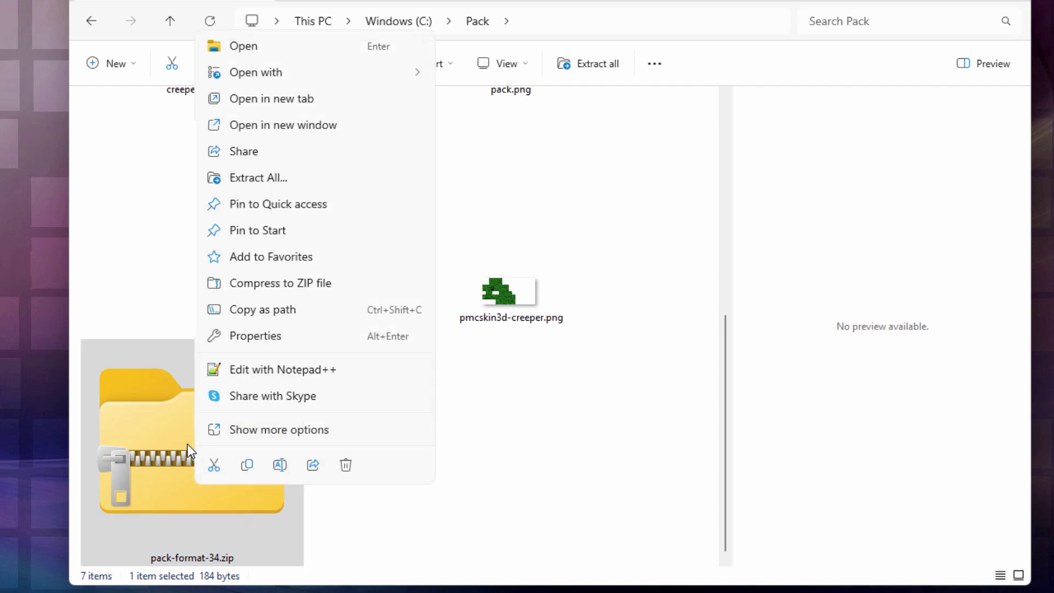
click(298, 128)
drag(758, 106, 404, 388)
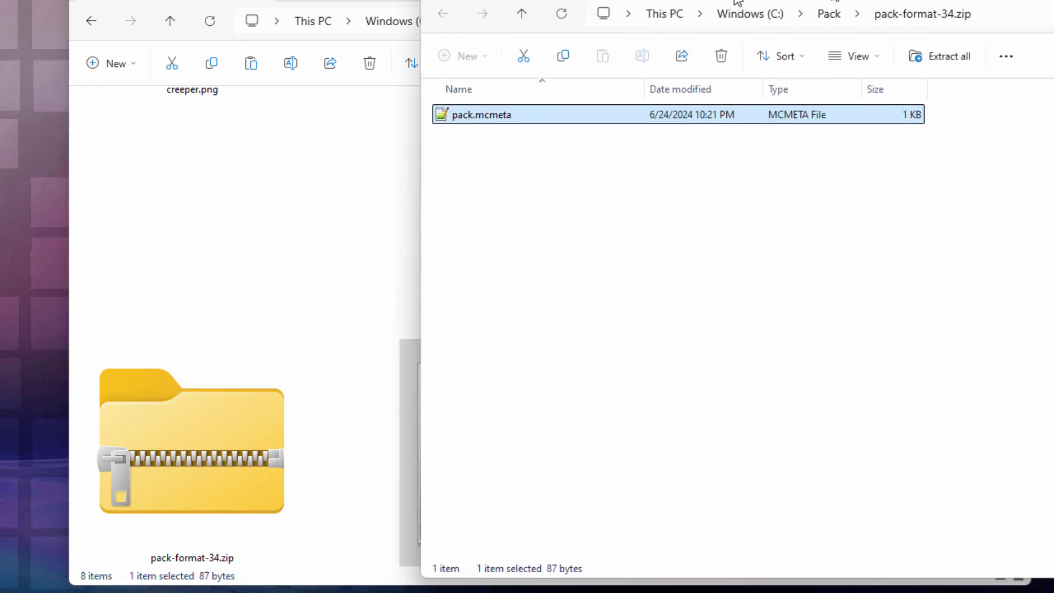
click(1035, 20)
click(198, 497)
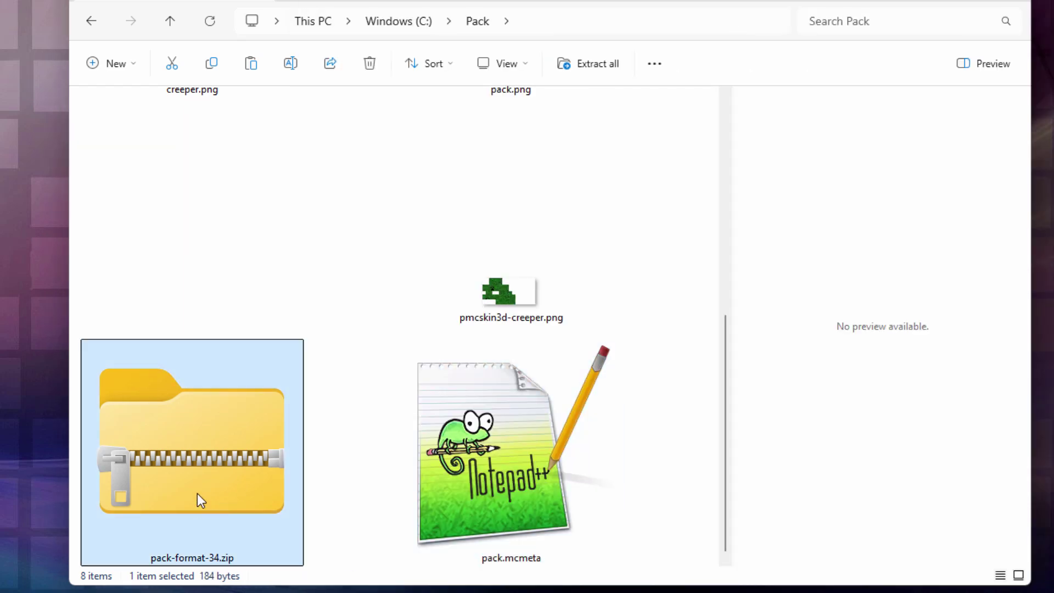
key(Delete)
Step: Change the pack.mcmeta description from 'Custom Pack' to 'Custom Creeper' and save the file
double_click(182, 449)
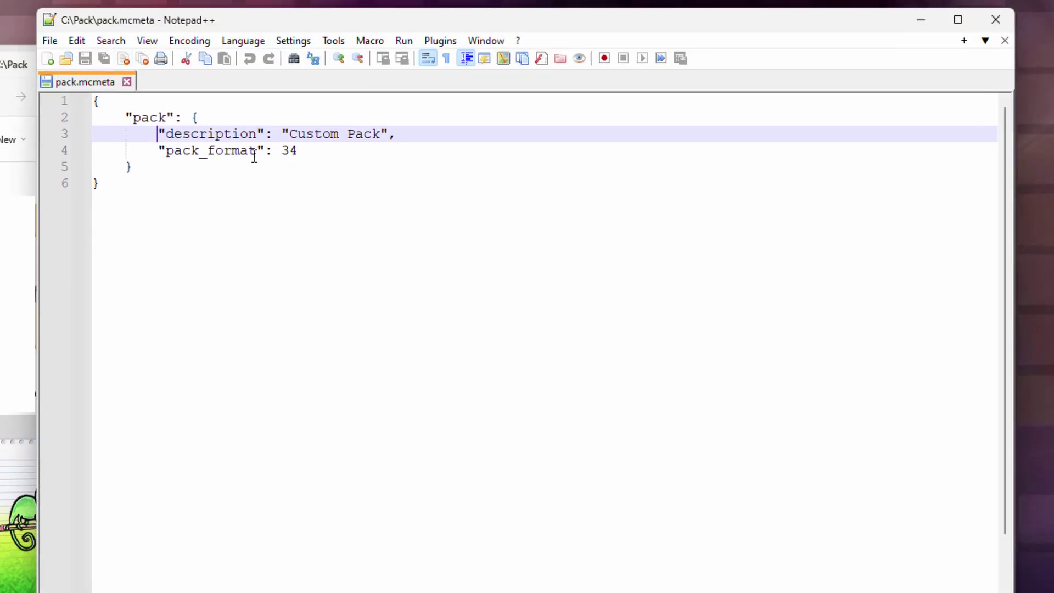
click(300, 151)
key(shift+Left)
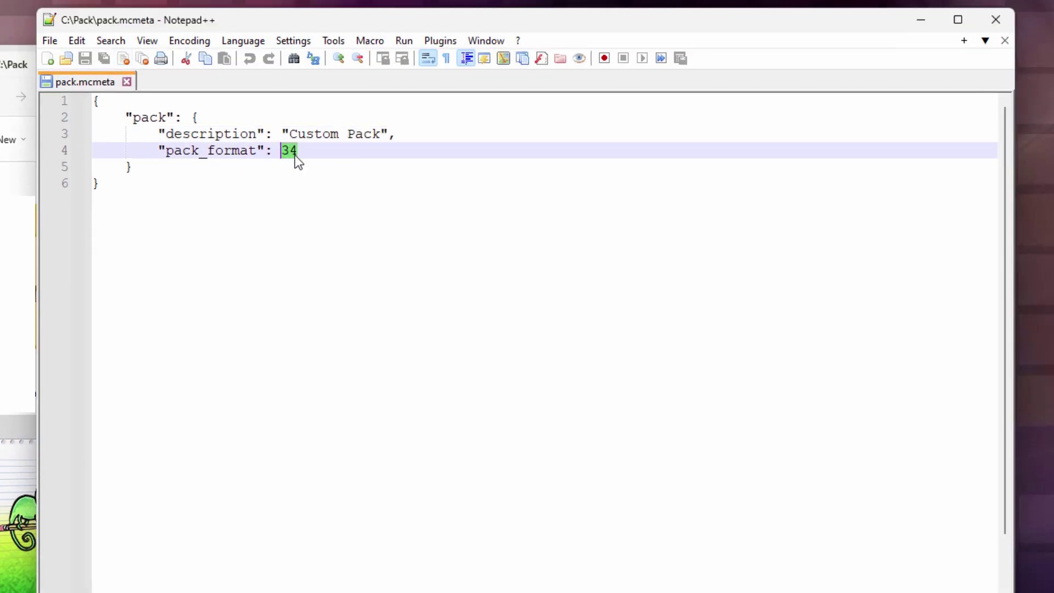
click(296, 156)
drag(384, 134, 349, 135)
text(Creeper)
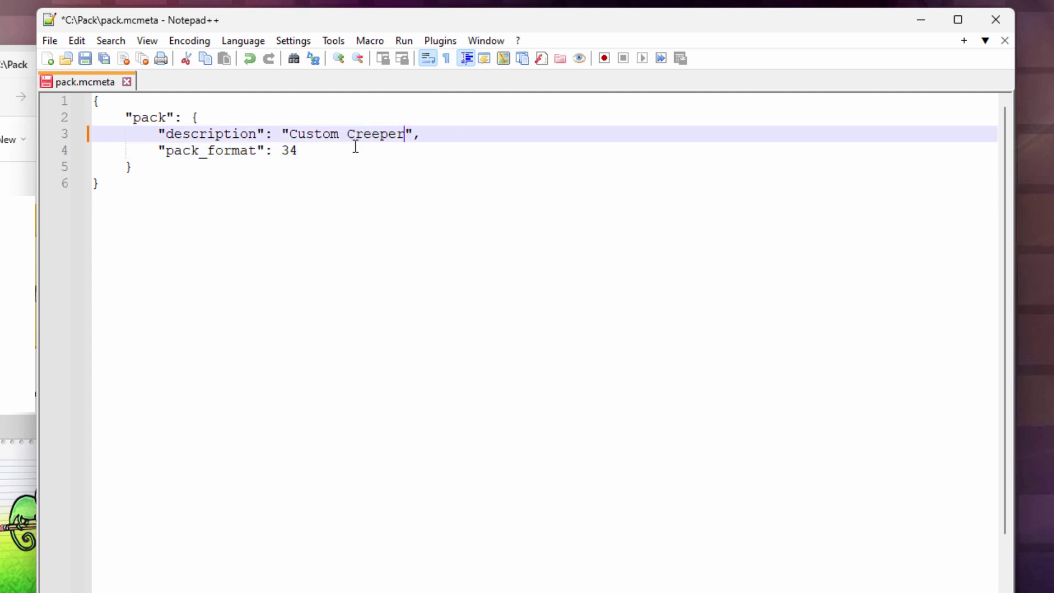
click(98, 182)
click(85, 58)
Step: Copy pmcskin3d-creeper.png and paste it into Pack\assets\minecraft\textures\entity\creeper
click(995, 20)
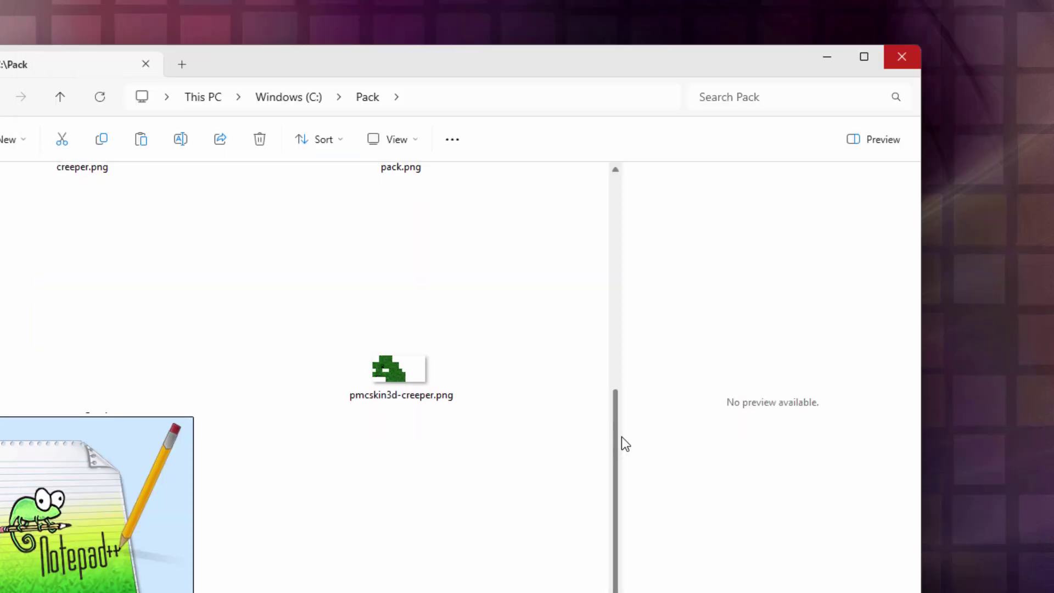
click(872, 138)
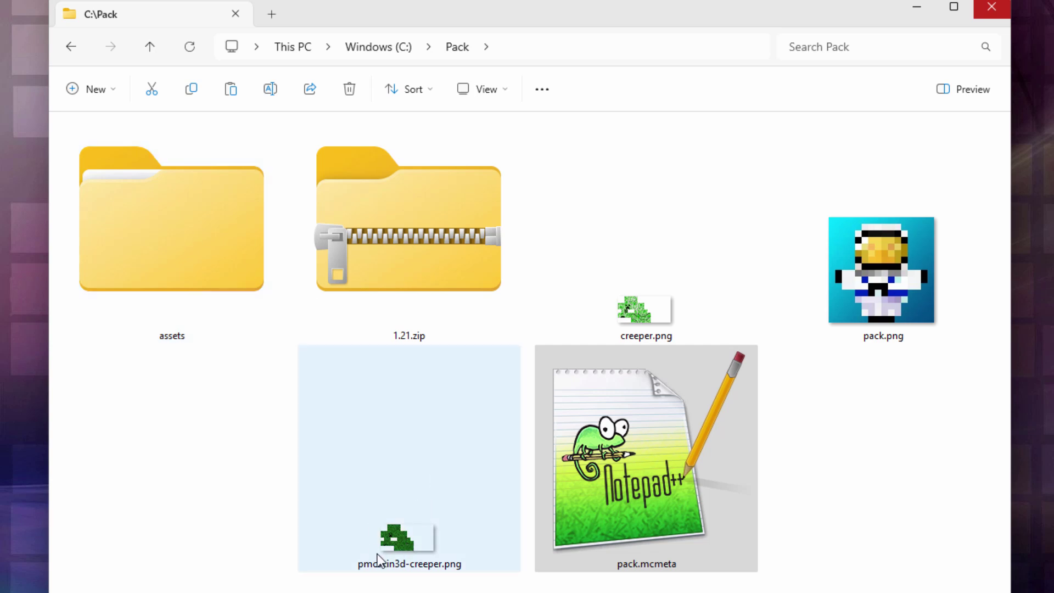
click(406, 541)
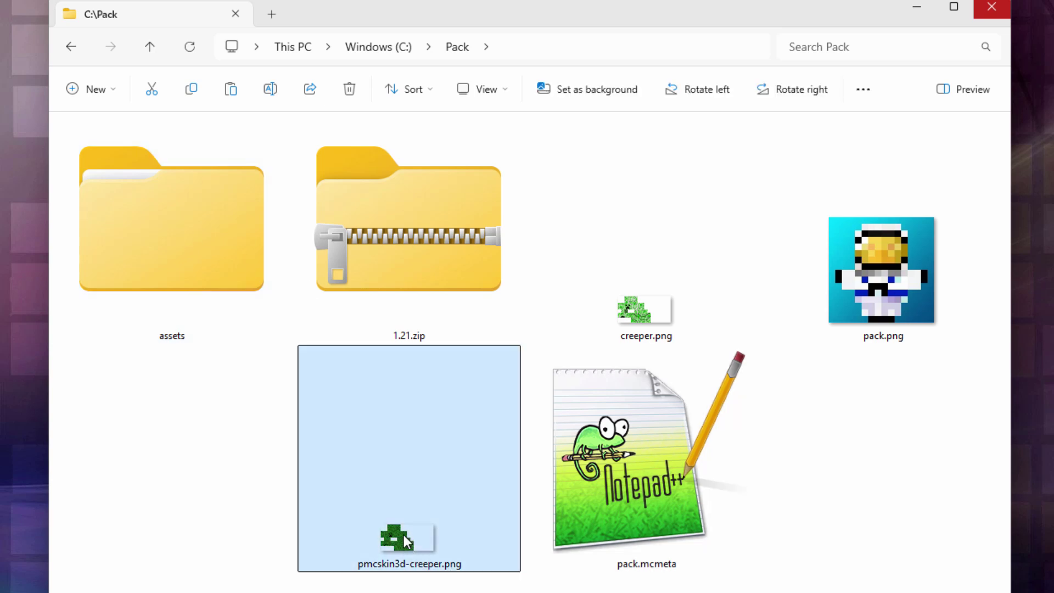
right_click(407, 541)
click(455, 551)
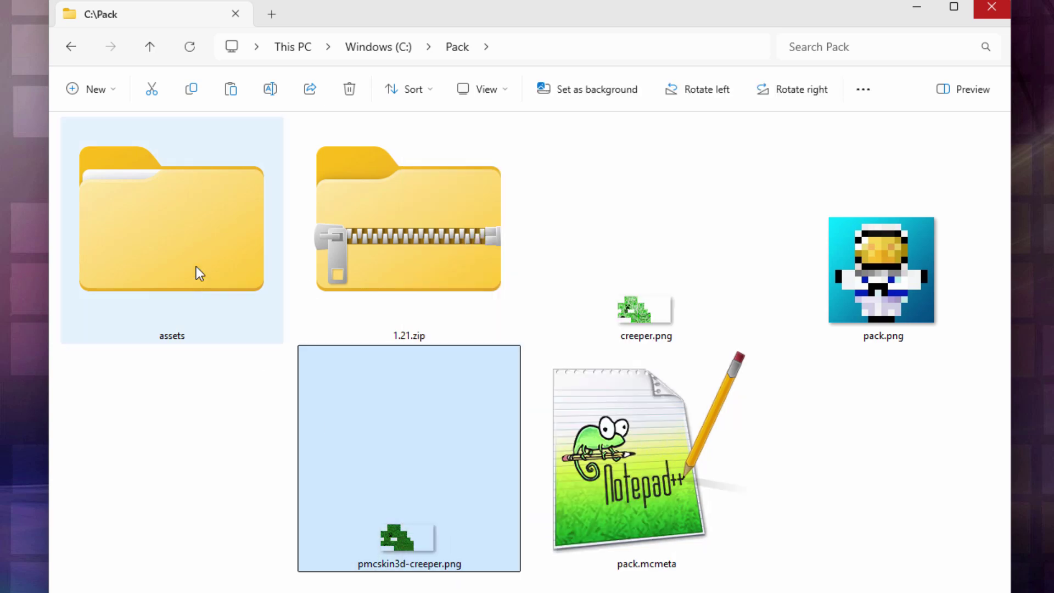
double_click(187, 239)
double_click(184, 238)
double_click(185, 238)
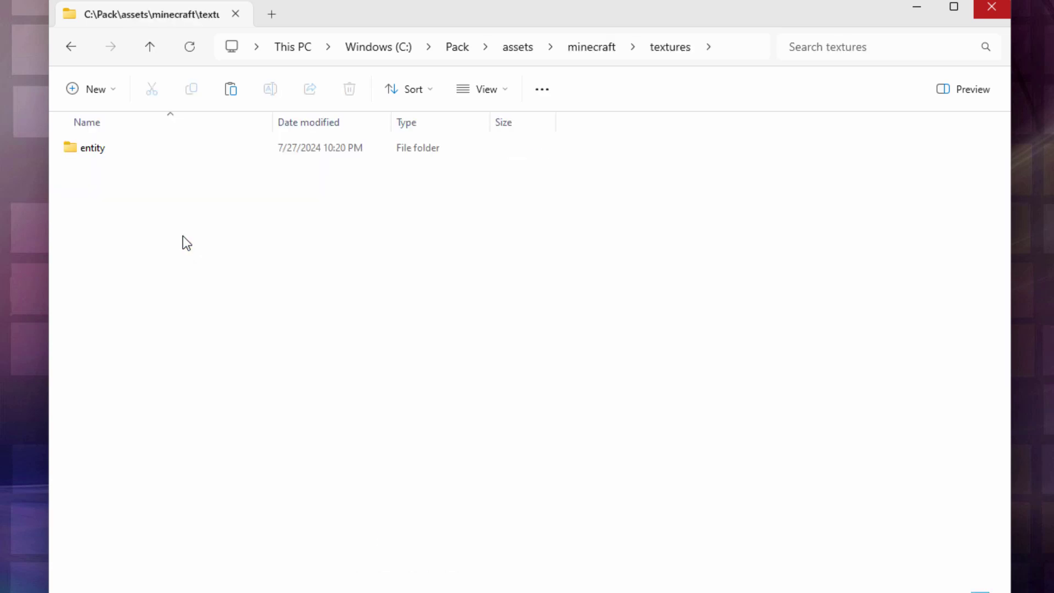
double_click(81, 156)
double_click(77, 148)
right_click(200, 218)
click(214, 238)
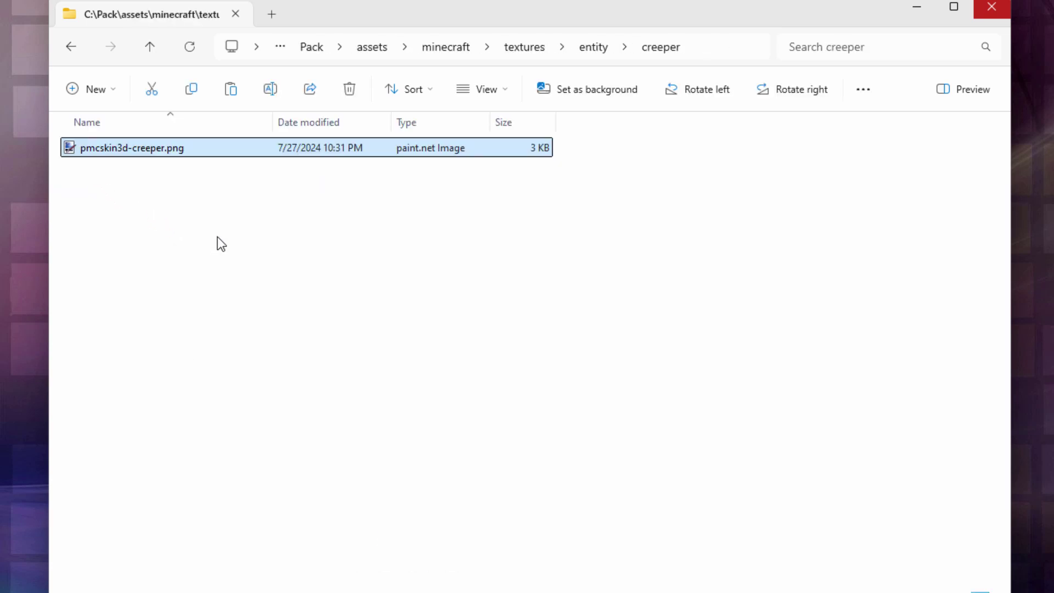
Step: Rename the pasted texture to creeper.png and switch the view to Extra large icons
key(F2)
click(135, 156)
key(BackSpace)
key(BackSpace)
key(BackSpace)
key(BackSpace)
key(BackSpace)
key(BackSpace)
key(BackSpace)
key(BackSpace)
key(BackSpace)
key(BackSpace)
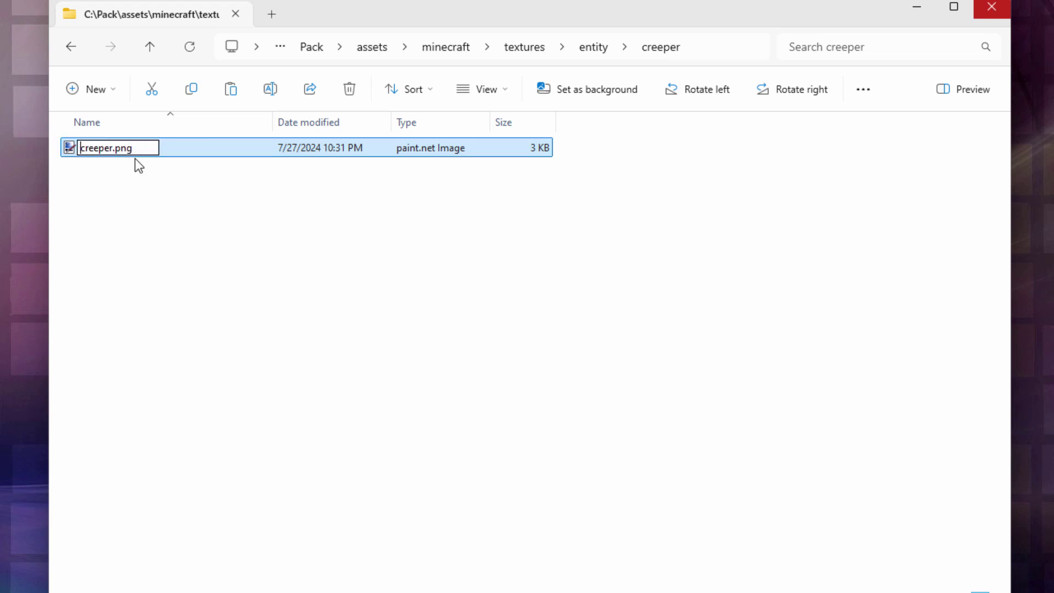
click(183, 187)
click(495, 91)
click(503, 127)
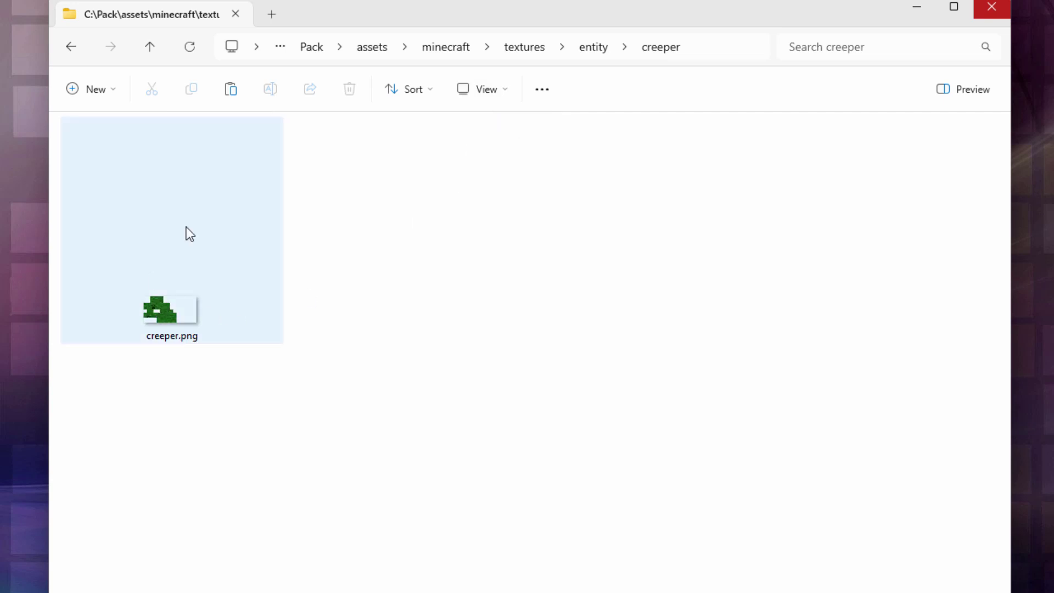
Step: Compress assets, pack.mcmeta and pack.png in C:\Pack into a zip named Custom Creeper.zip
click(316, 49)
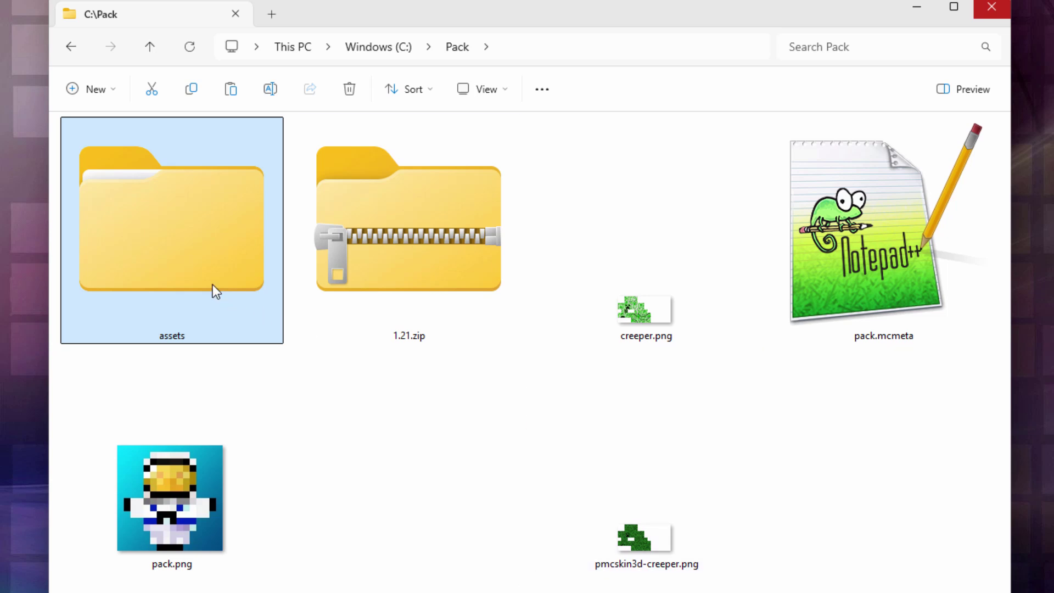
click(858, 258)
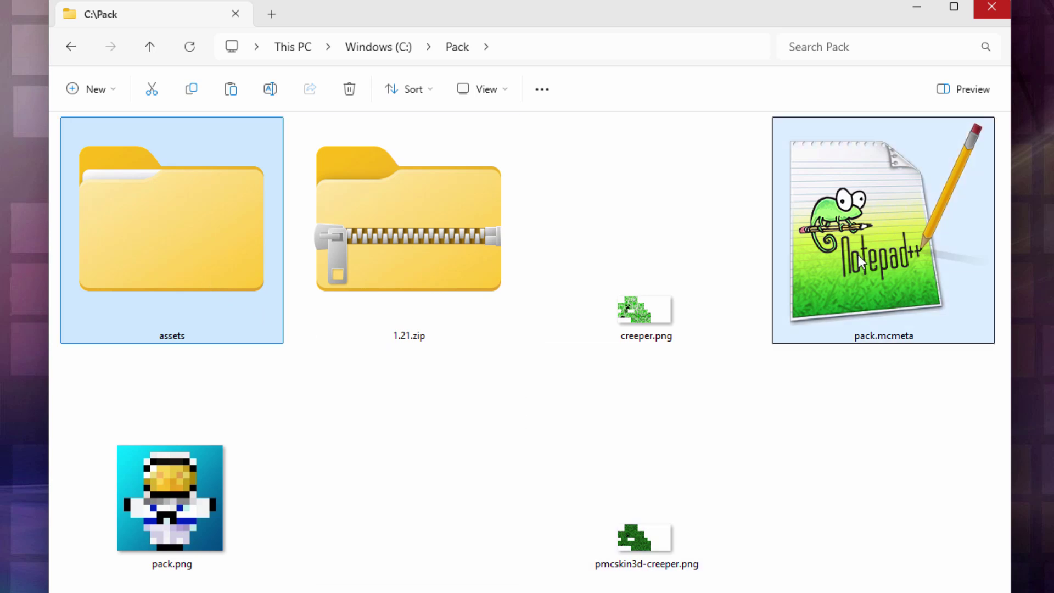
ctrl+click(170, 514)
right_click(168, 500)
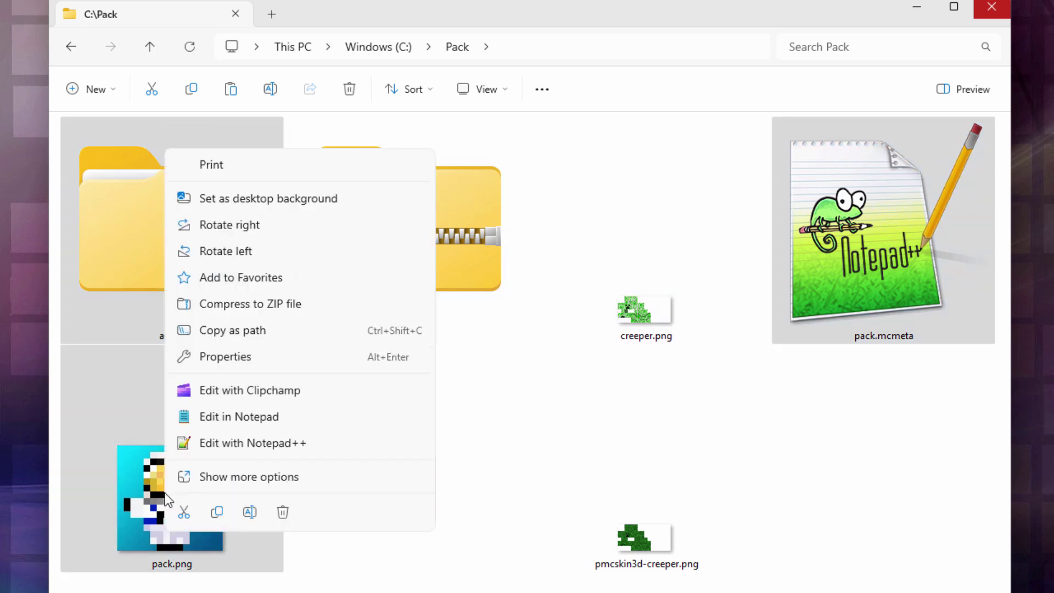
click(240, 304)
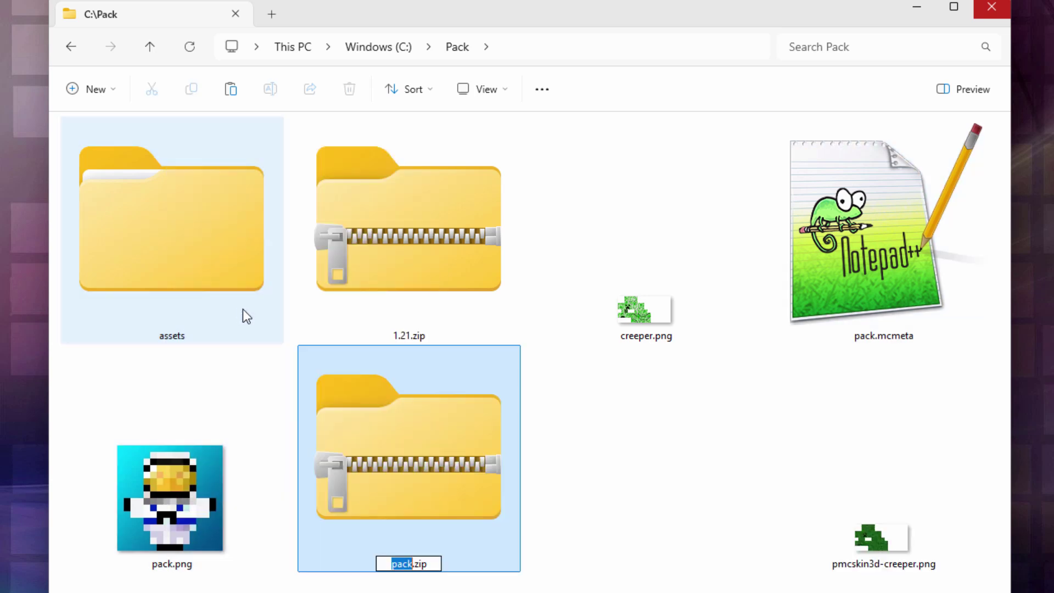
text(Custom Cree)
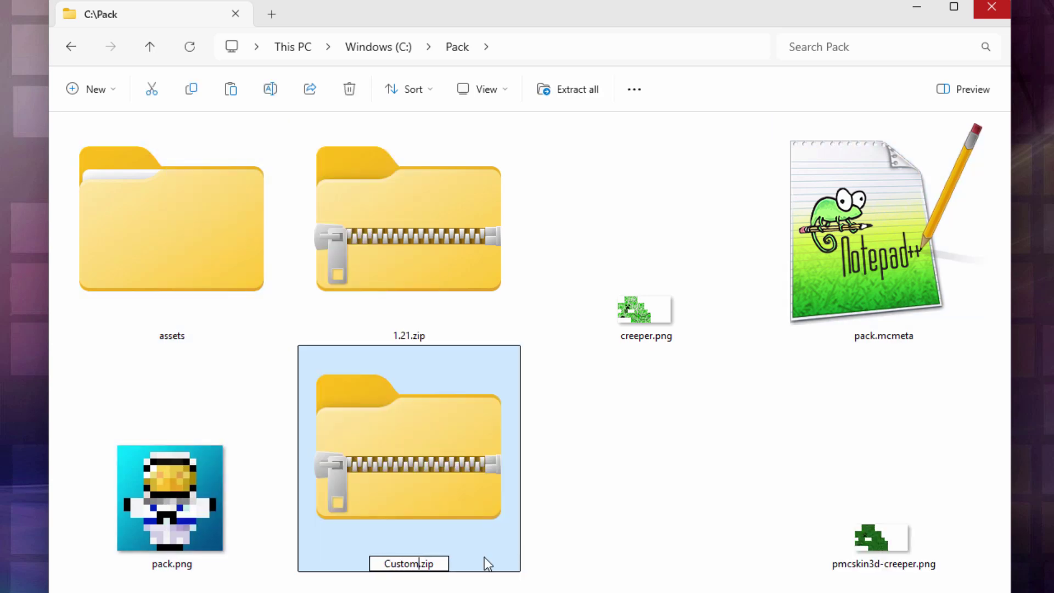
text(per)
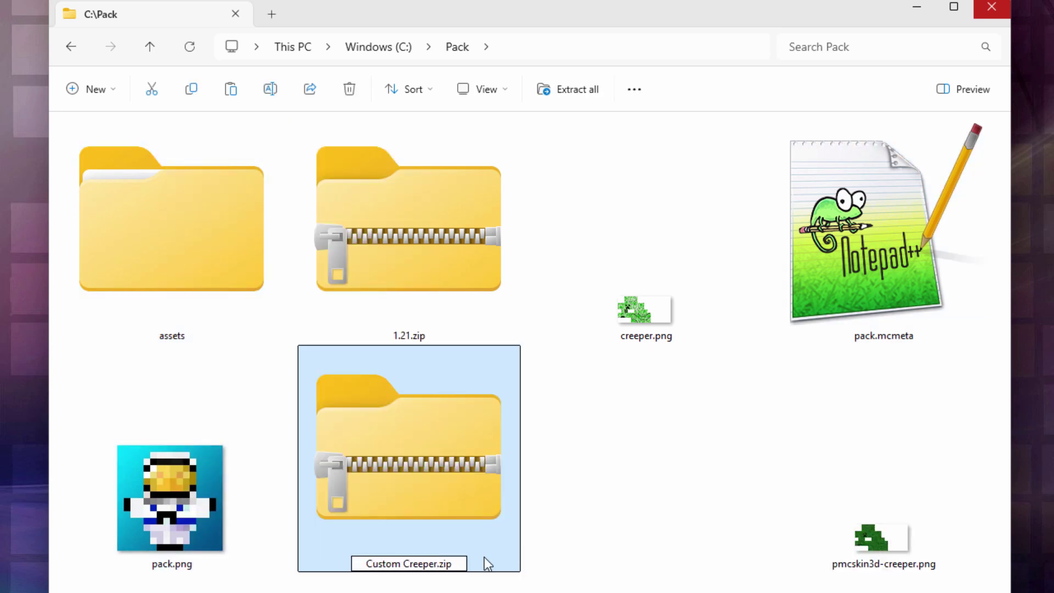
key(Return)
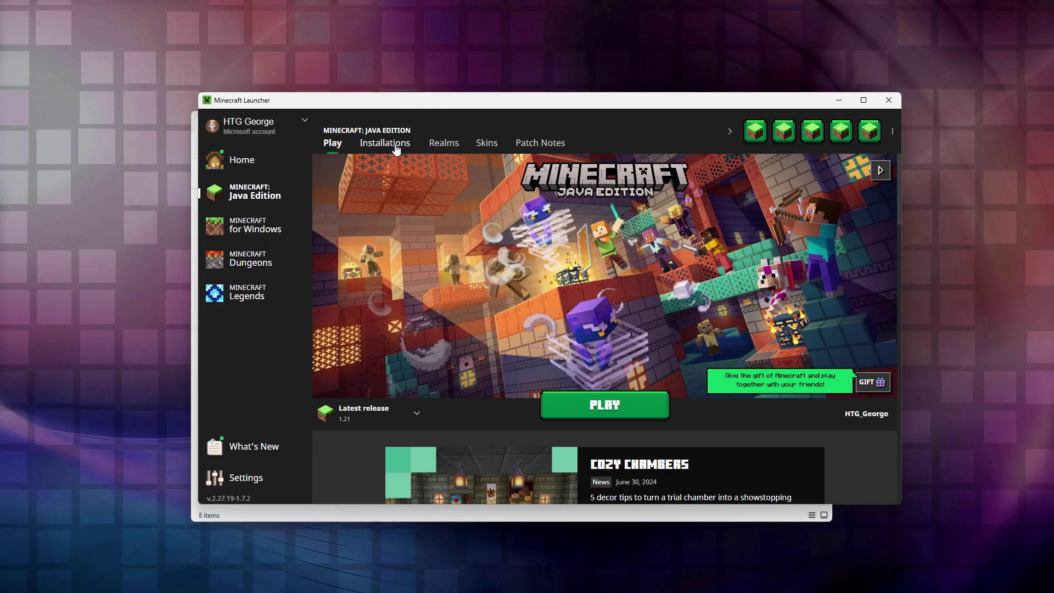
Step: Open the Latest release's .minecraft\resourcepacks folder from the launcher's Installations list
click(385, 144)
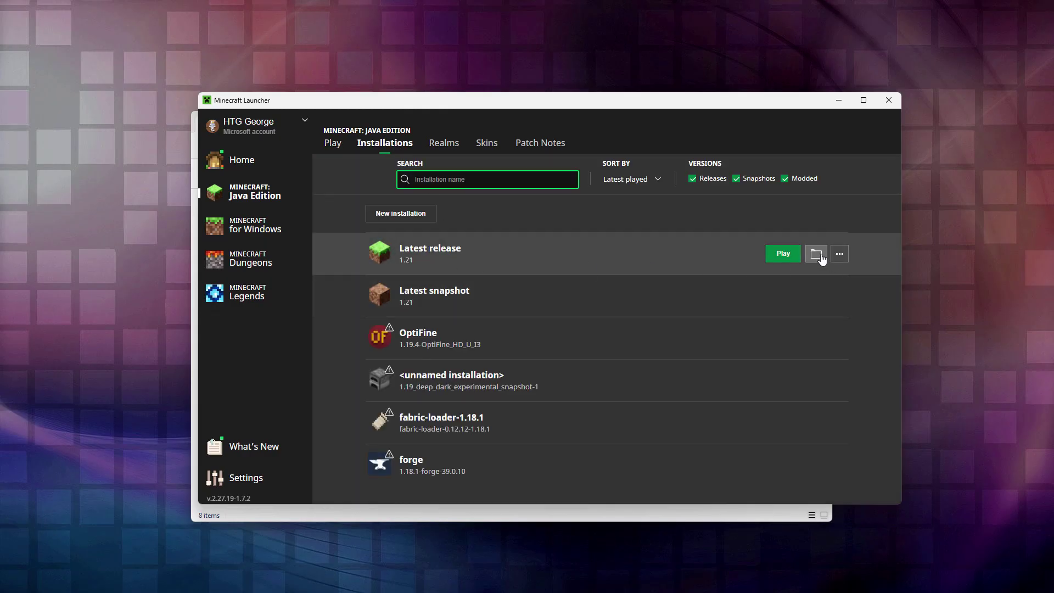
click(816, 255)
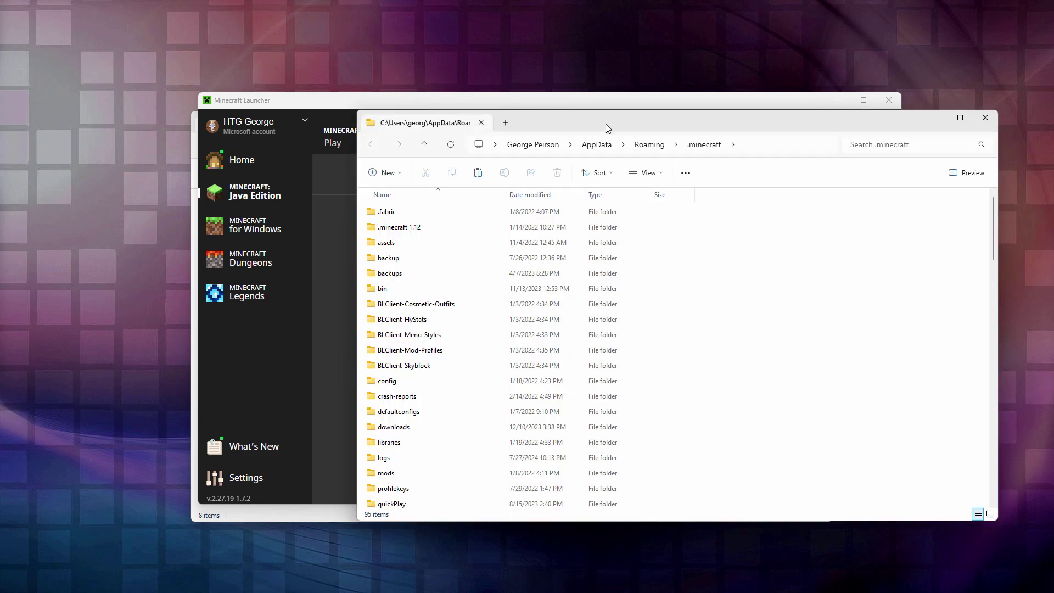
drag(604, 120, 508, 152)
click(811, 129)
click(888, 99)
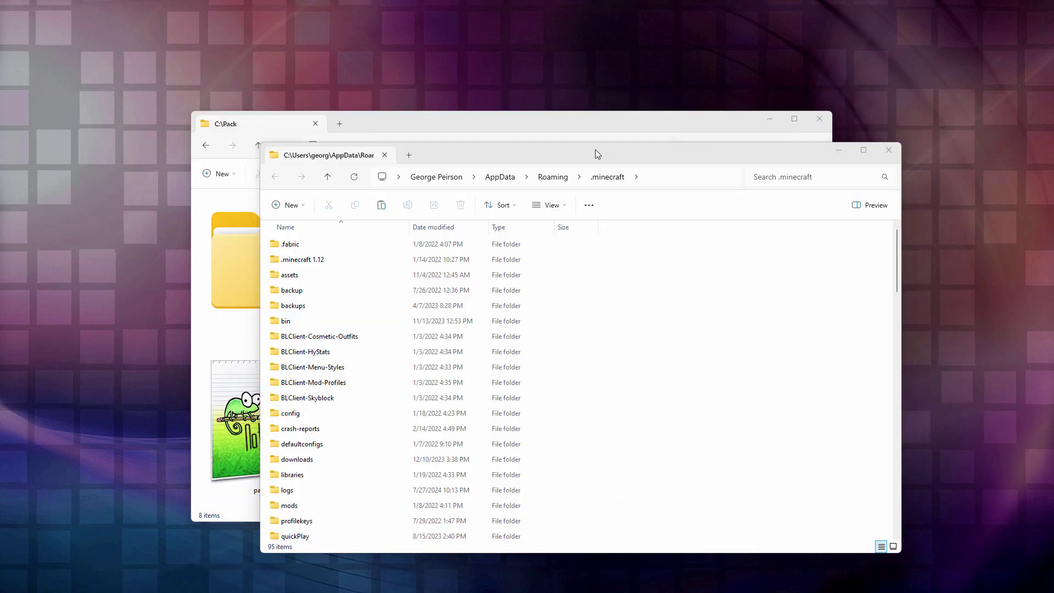
drag(576, 149, 410, 121)
scroll(146, 252, down, 1)
scroll(180, 247, down, 4)
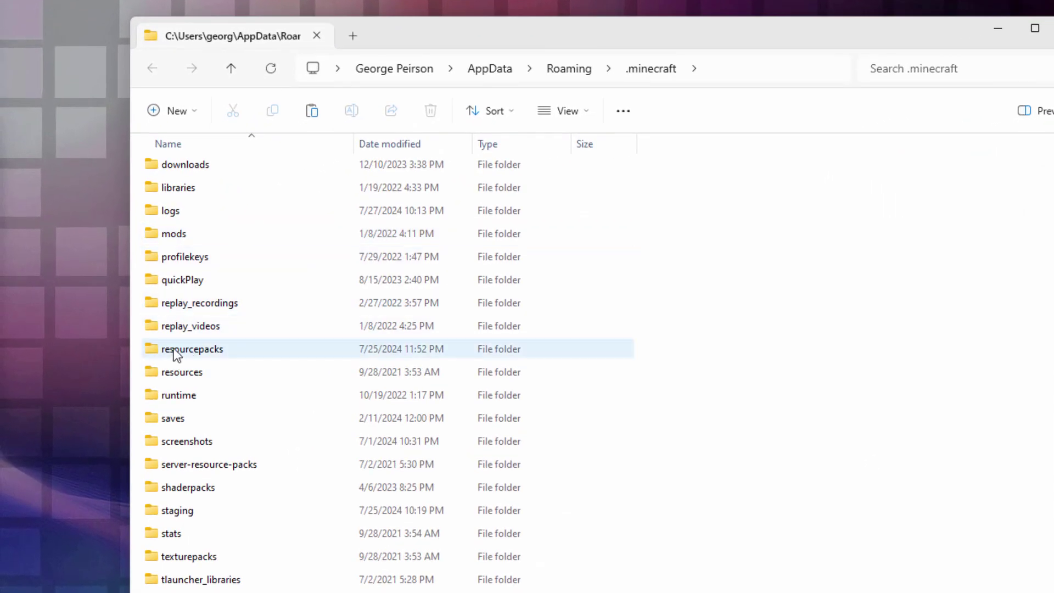
double_click(159, 347)
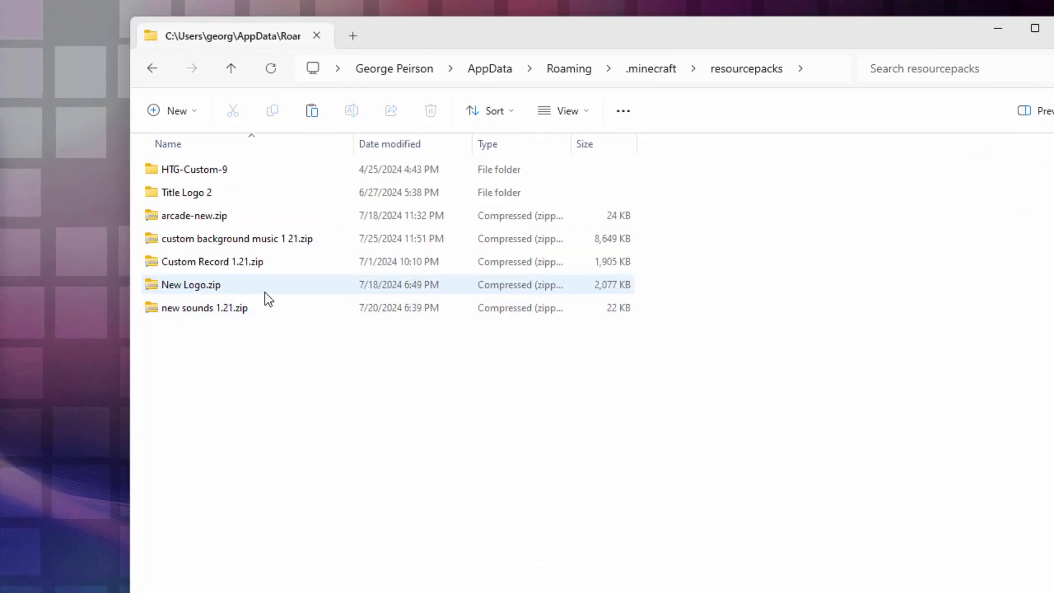
Step: Copy Custom Creeper.zip from the Pack folder into resourcepacks
key(alt+Tab)
right_drag(911, 275, 214, 395)
click(258, 424)
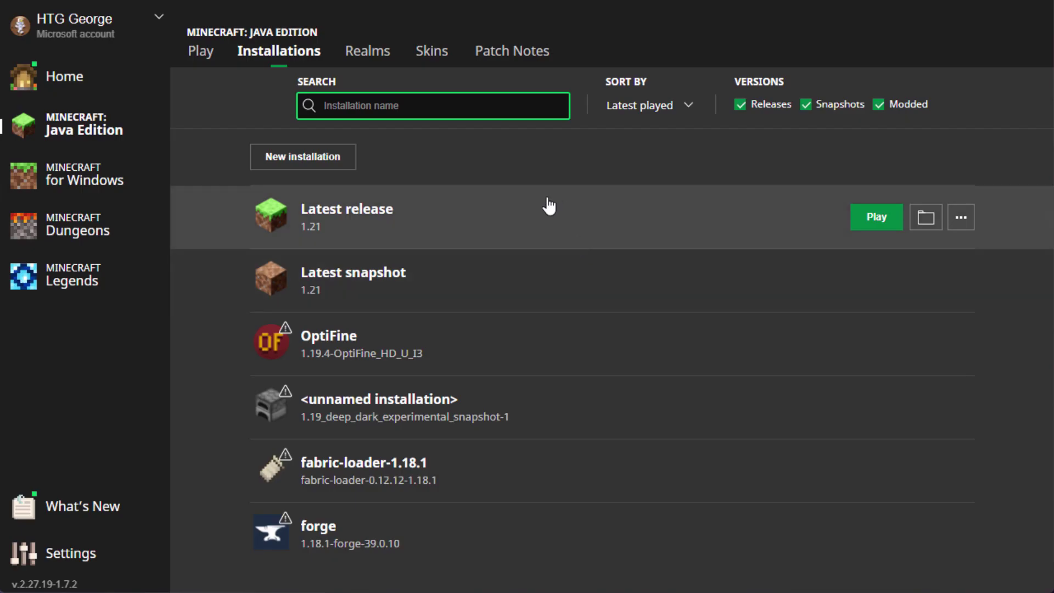
Step: Launch the latest release and move Custom Creeper.zip to Selected under Options > Resource Packs
click(876, 218)
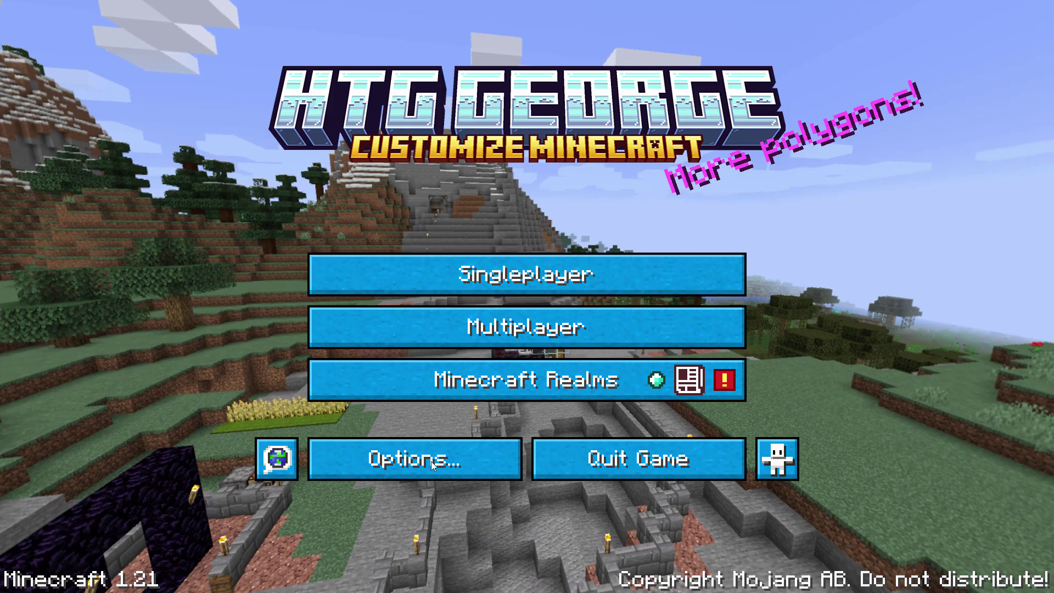
click(431, 461)
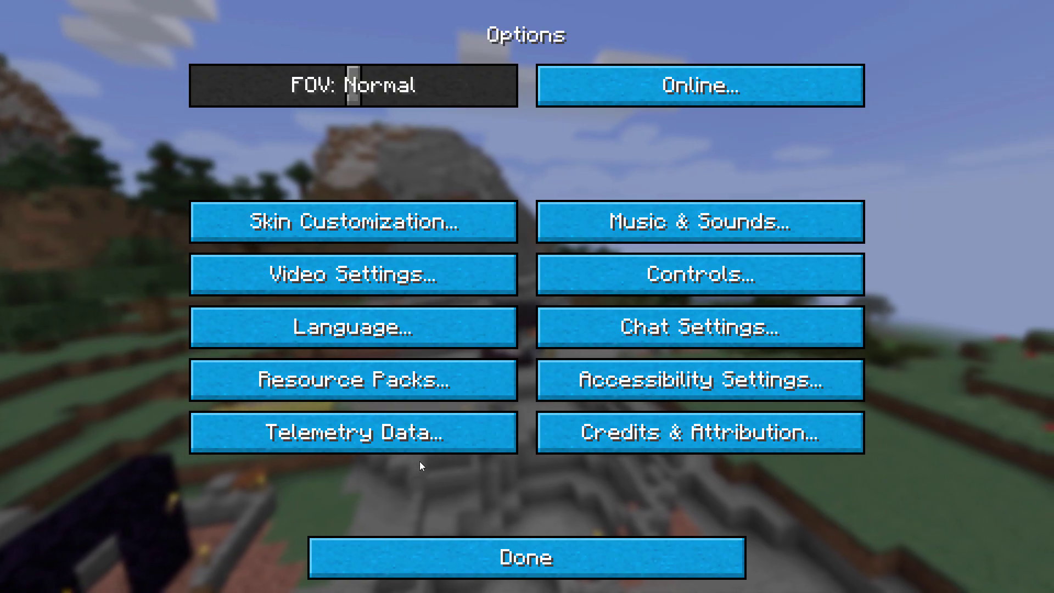
click(346, 396)
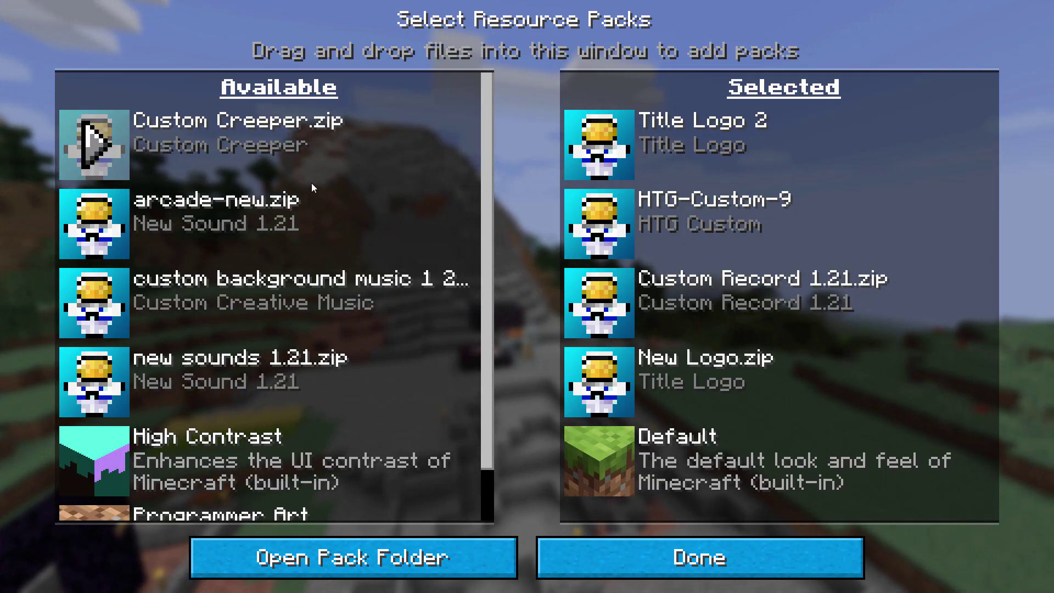
click(113, 149)
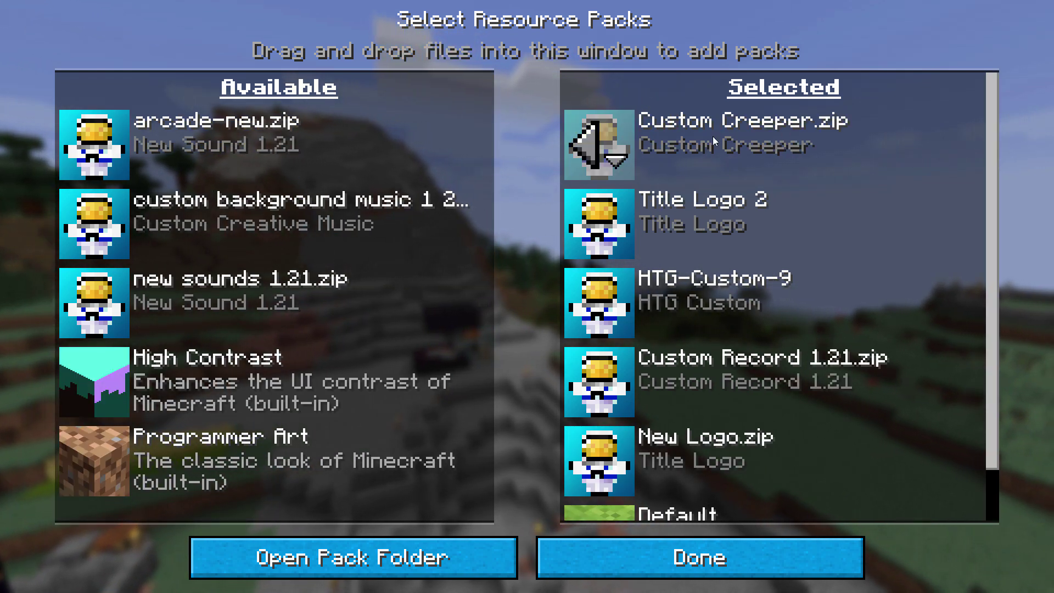
click(708, 558)
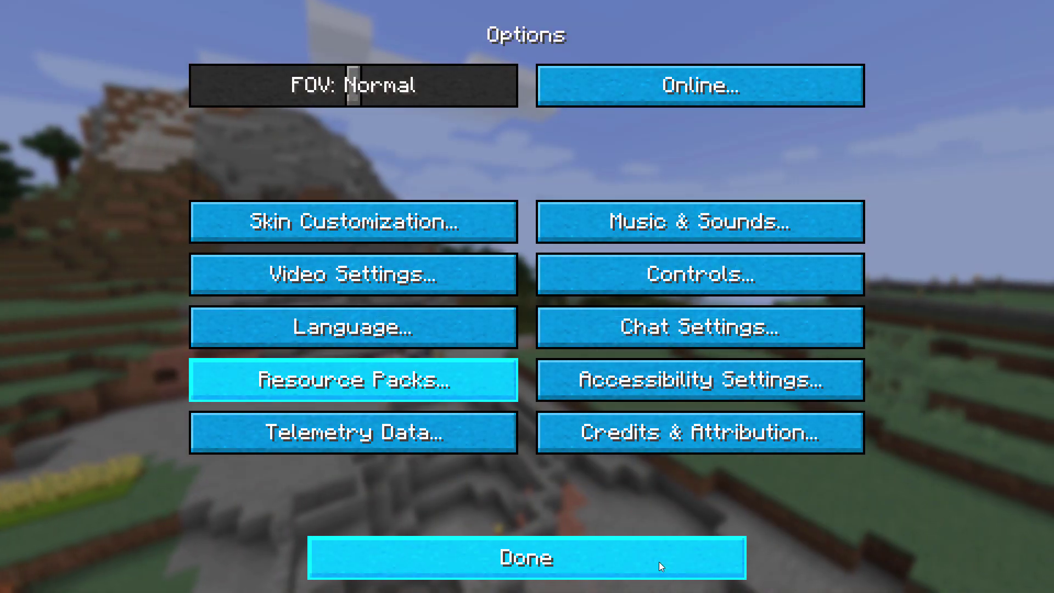
click(659, 561)
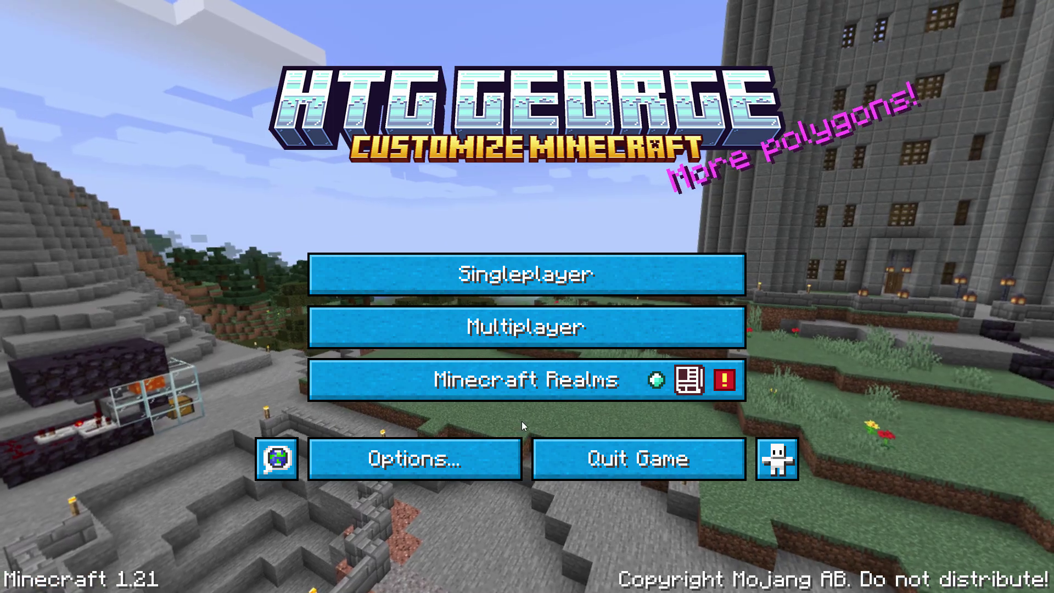
Step: Enter the singleplayer world and walk up to the camouflage-textured creepers by the water
click(532, 281)
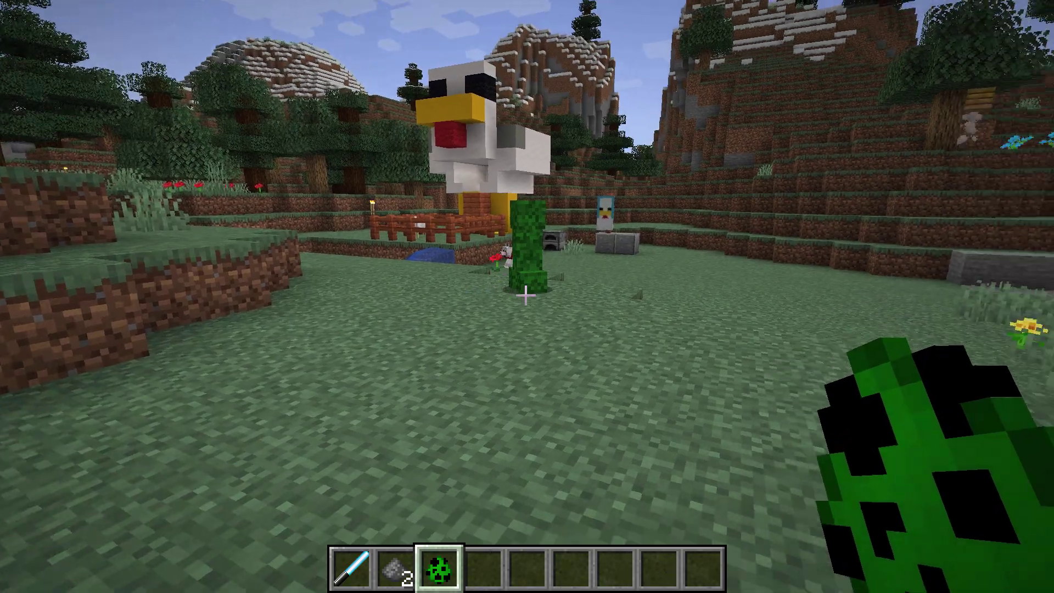
key(w)
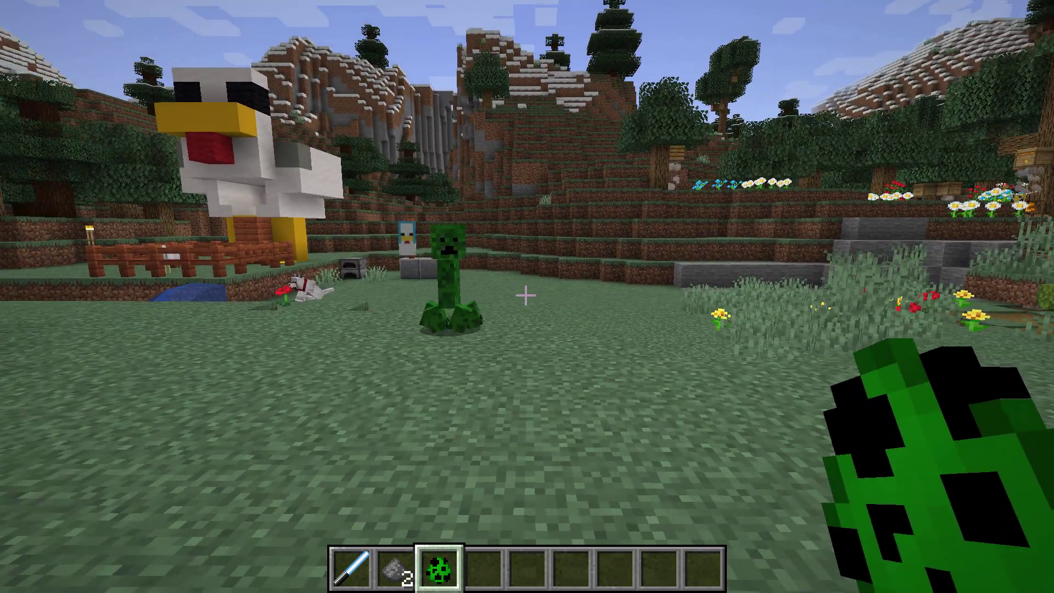
key(w)
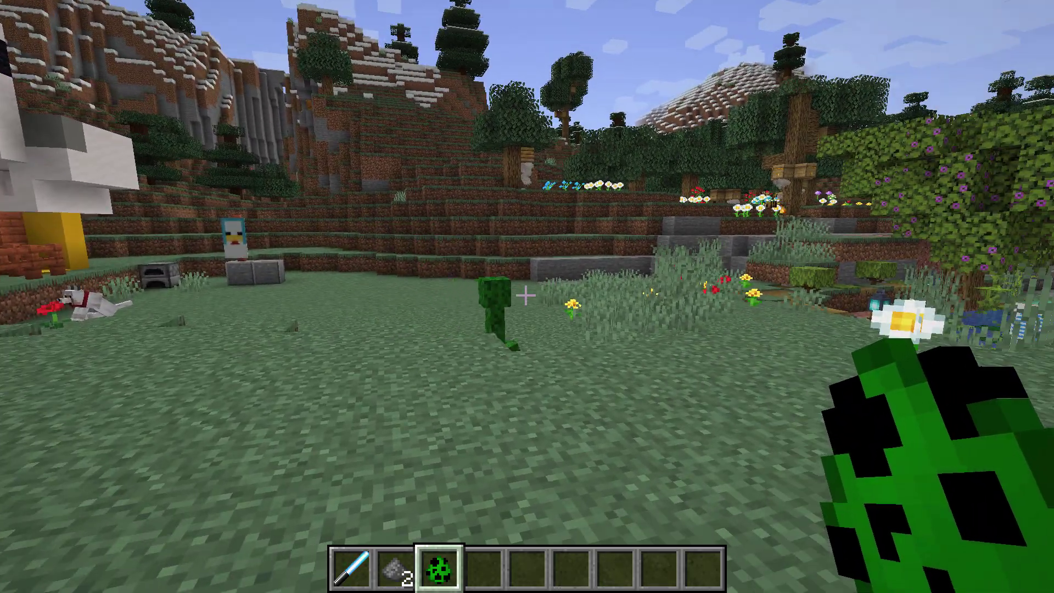
key(w)
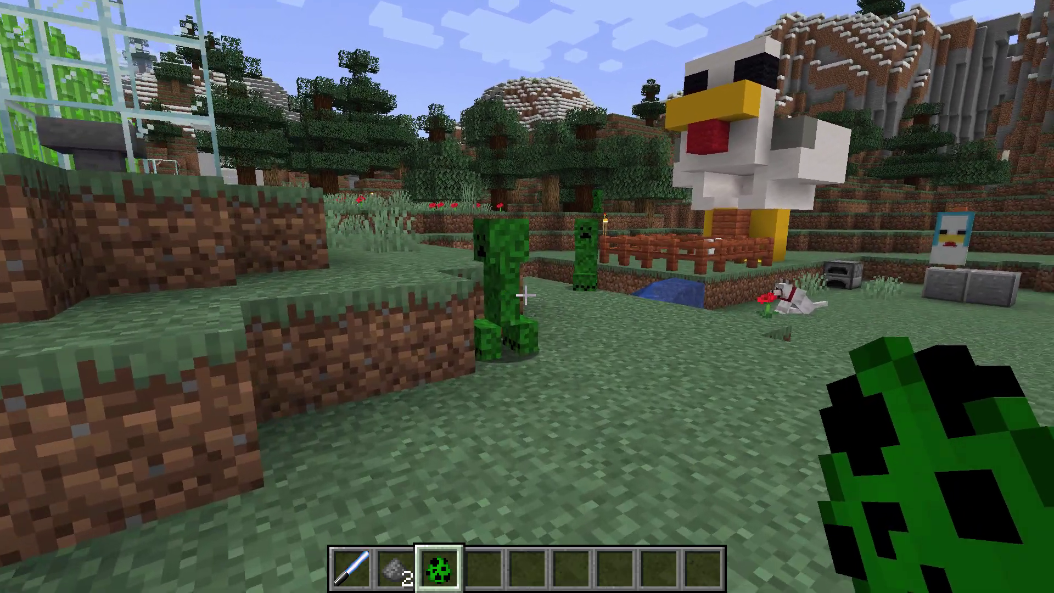
key(w)
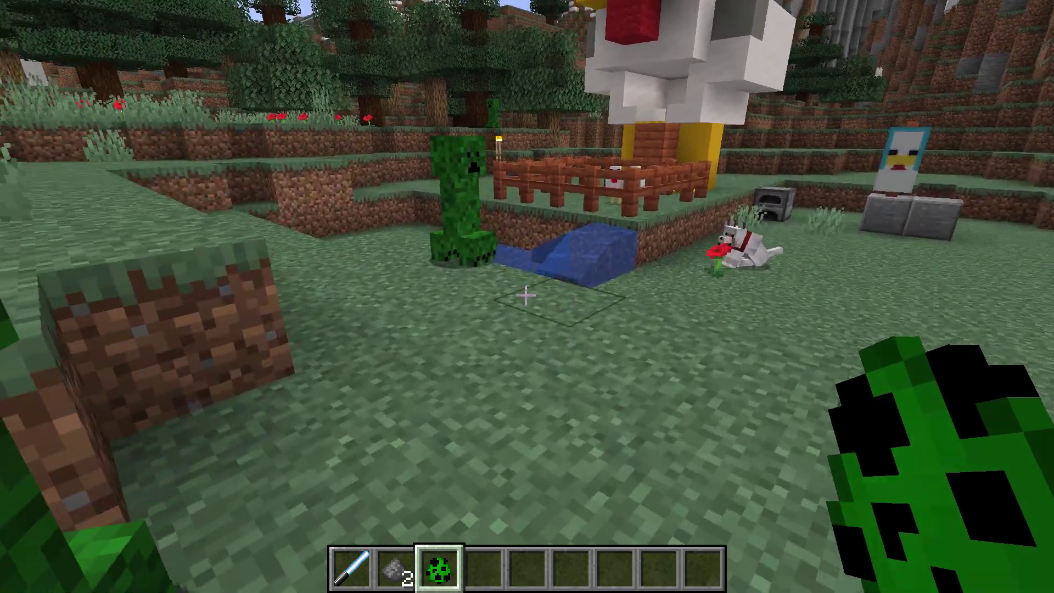
key(w)
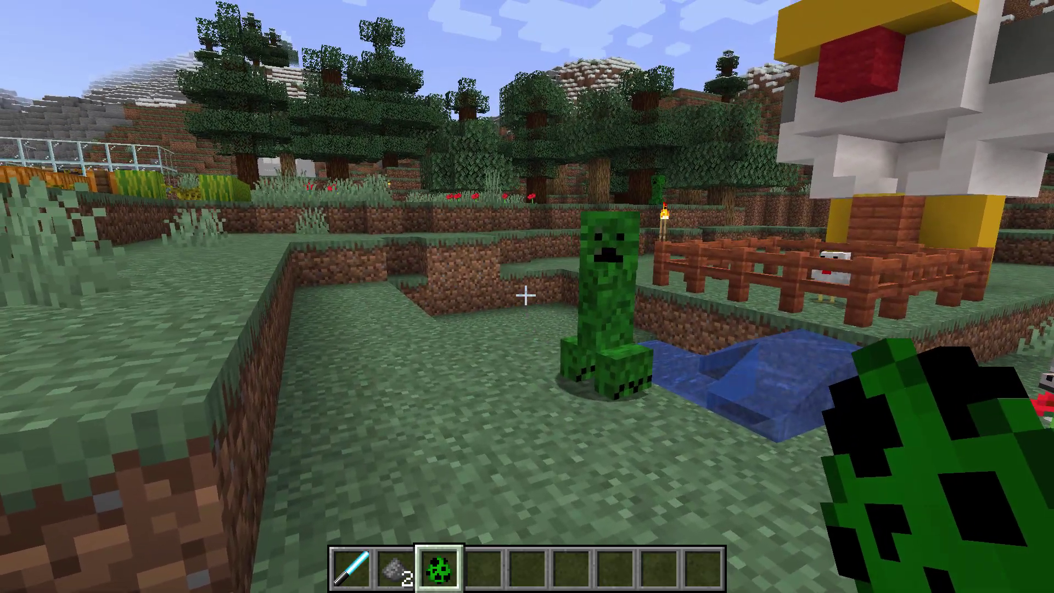
key(w)
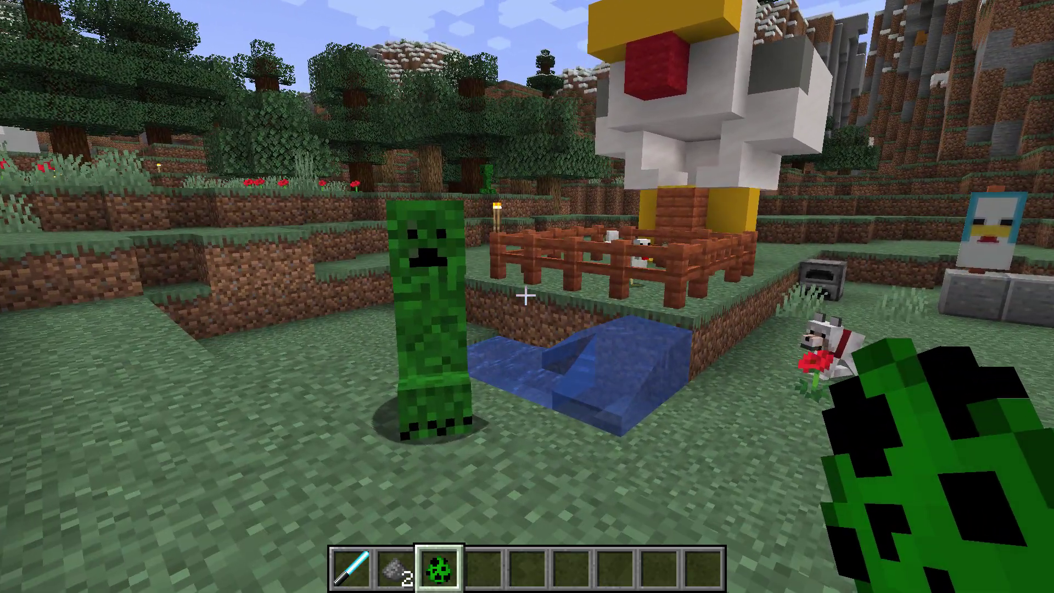